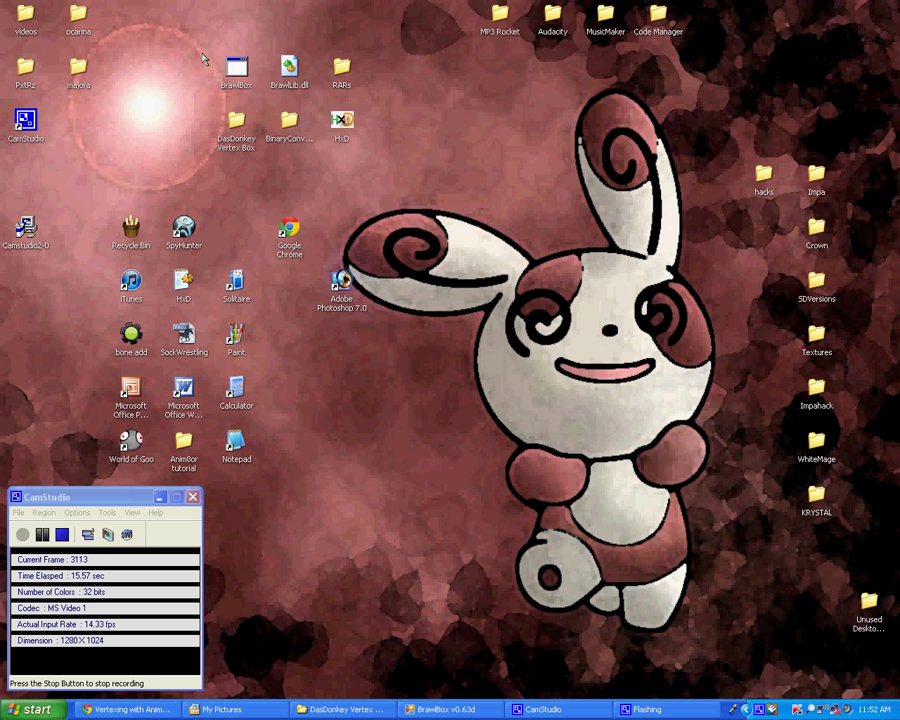
Locate BrawlBox and BrawlLib.dll on the desktop and view the contents of the DasDonkey Vertex Box folder.
{"action": "left_click_drag", "start_coordinate": [203, 42], "coordinate": [305, 91]}
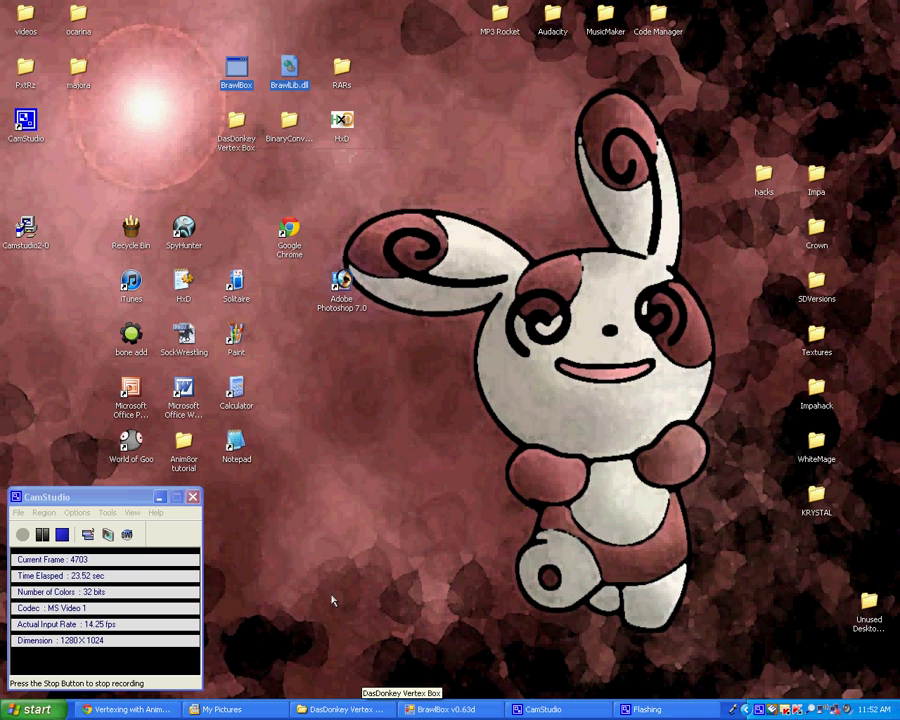
{"action": "double_click", "coordinate": [236, 124]}
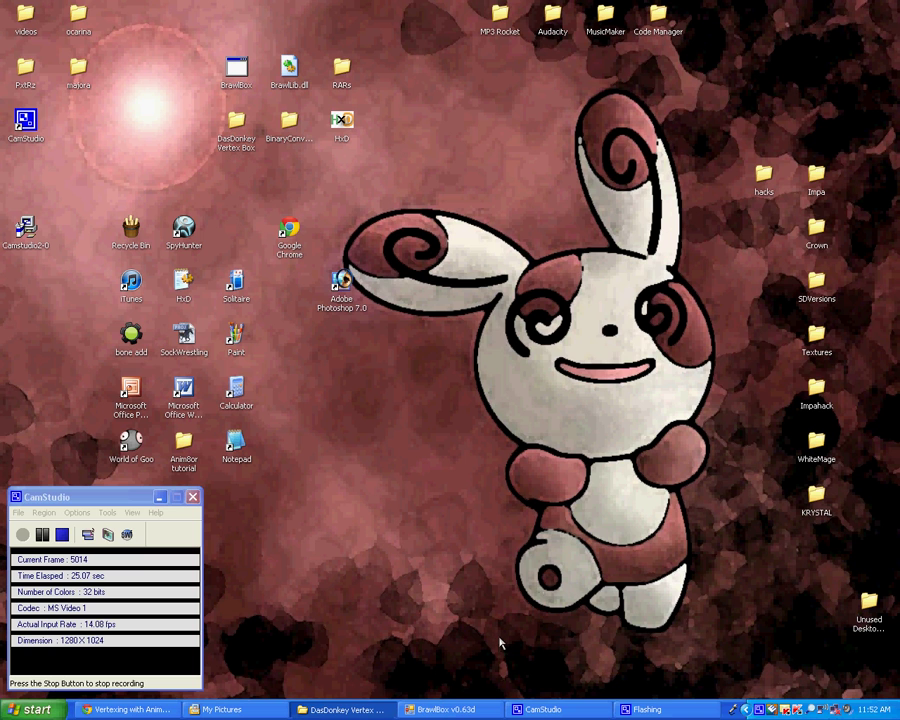
{"action": "left_click_drag", "start_coordinate": [526, 268], "coordinate": [583, 125]}
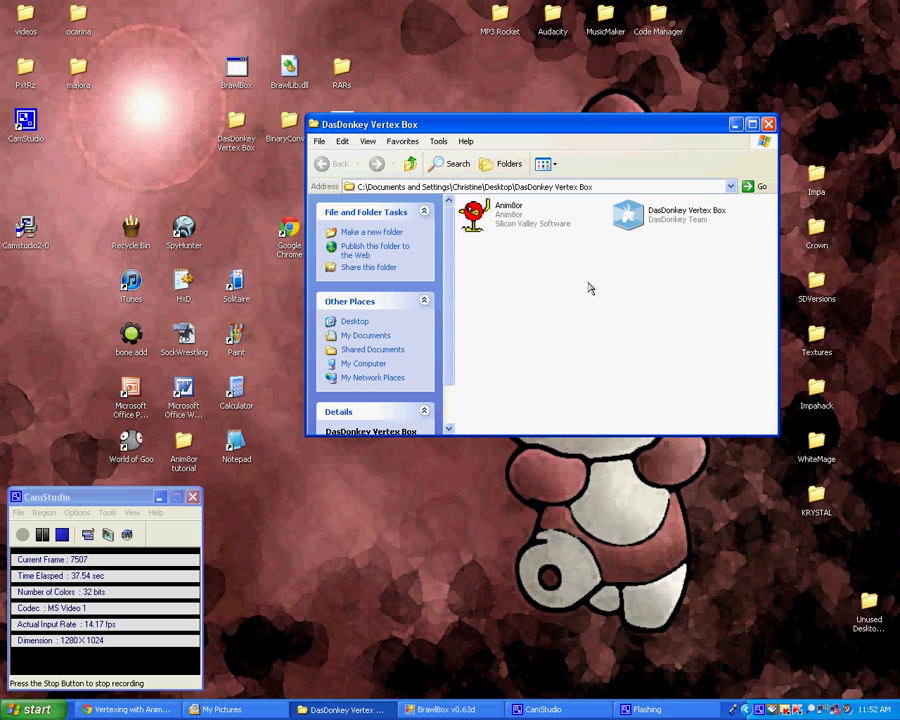
{"action": "left_click", "coordinate": [735, 125]}
Switch to BrawlBox and open FitRedGerudo.pcs from the SDVersions folder on the desktop.
{"action": "left_click", "coordinate": [430, 710]}
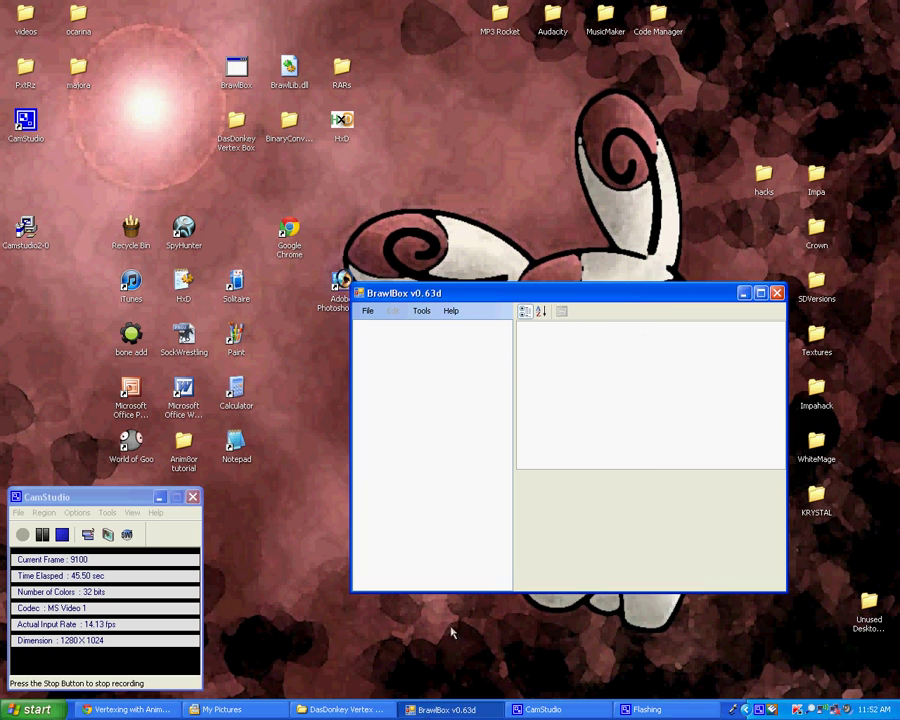
{"action": "left_click_drag", "start_coordinate": [505, 293], "coordinate": [461, 190]}
{"action": "left_click", "coordinate": [334, 214]}
{"action": "left_click", "coordinate": [346, 238]}
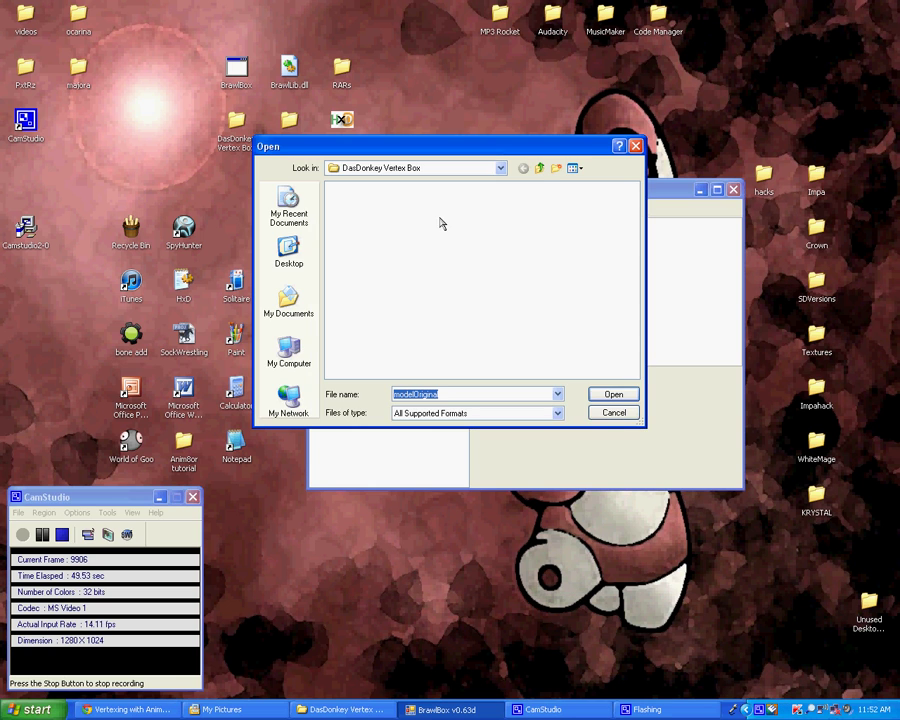
{"action": "left_click", "coordinate": [540, 169]}
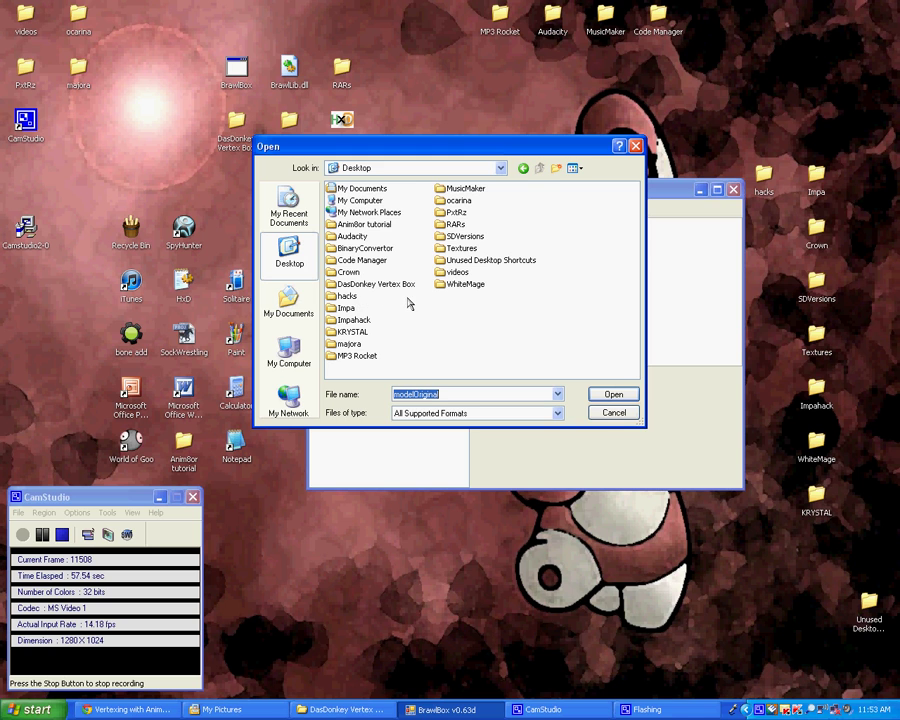
{"action": "double_click", "coordinate": [463, 236]}
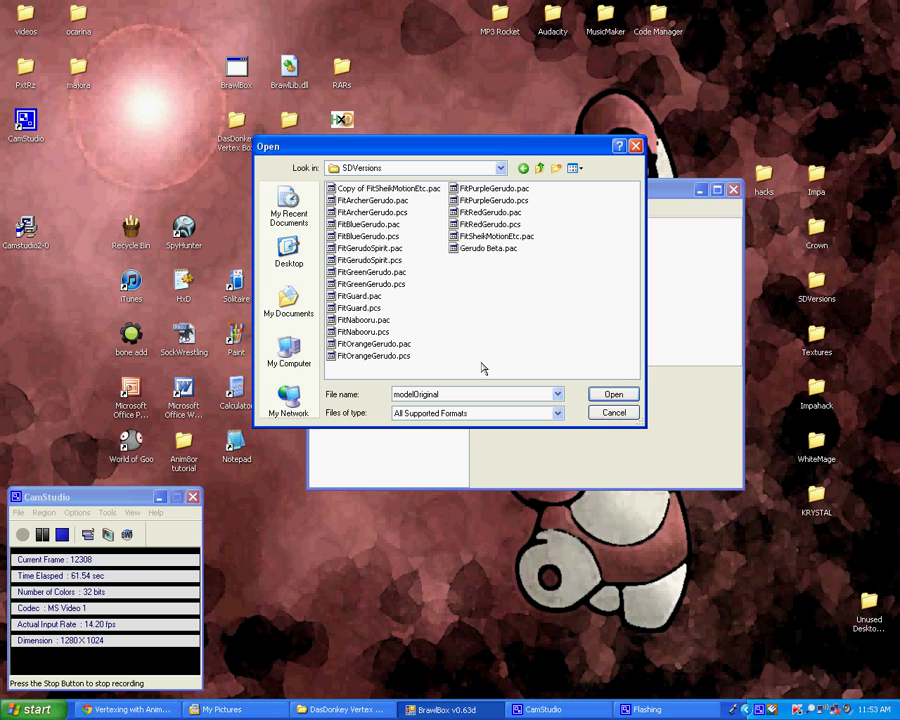
{"action": "double_click", "coordinate": [484, 226]}
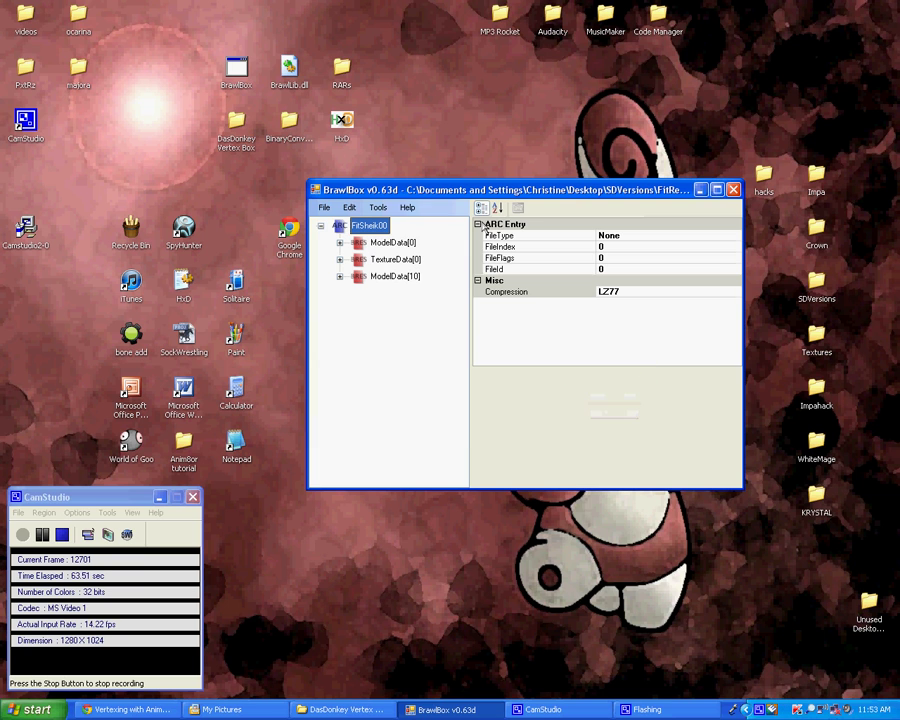
Preview the FitSheik00 model found under ModelData[0] in 3DModels(NW4R).
{"action": "left_click", "coordinate": [340, 243]}
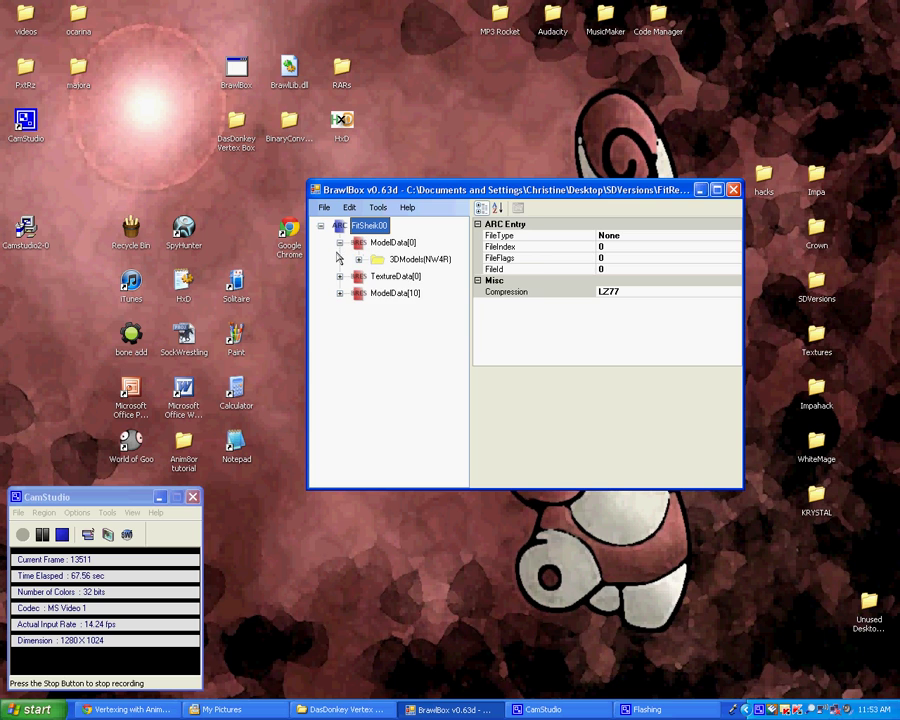
{"action": "left_click", "coordinate": [358, 259]}
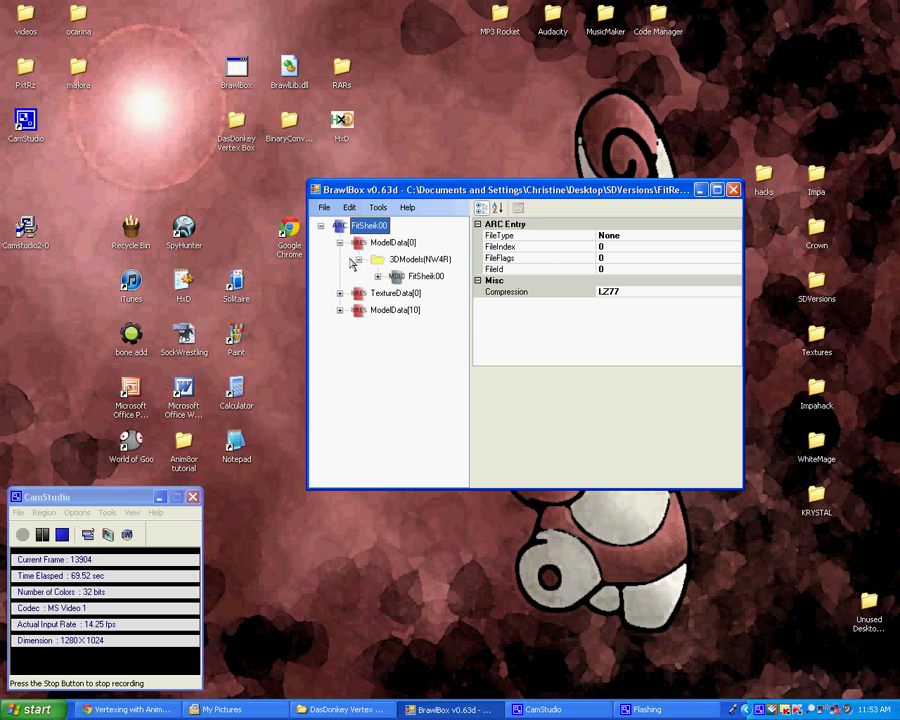
{"action": "right_click", "coordinate": [412, 280]}
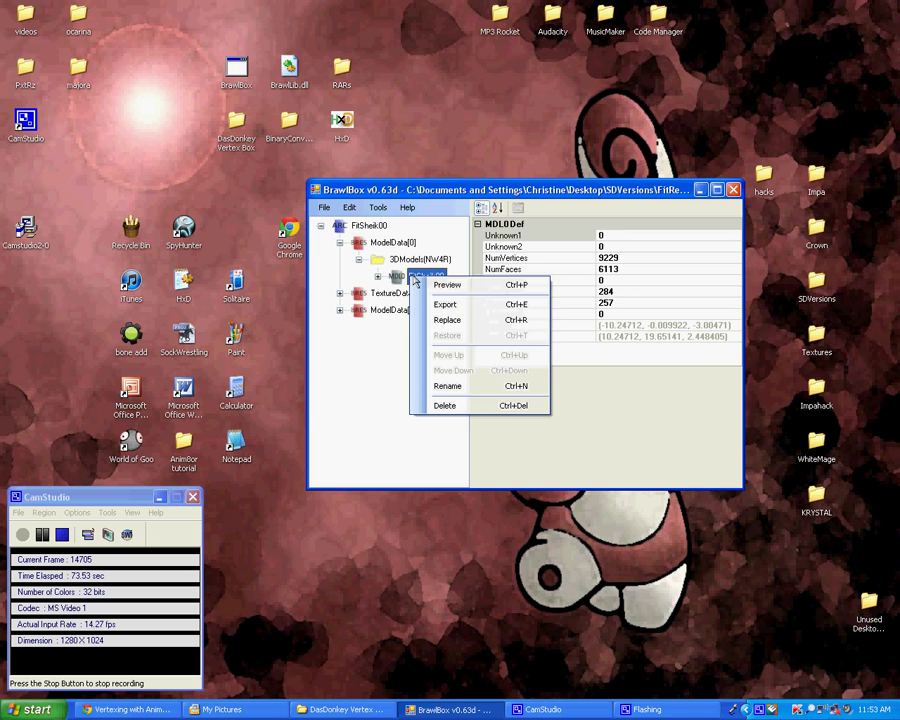
{"action": "left_click", "coordinate": [444, 285]}
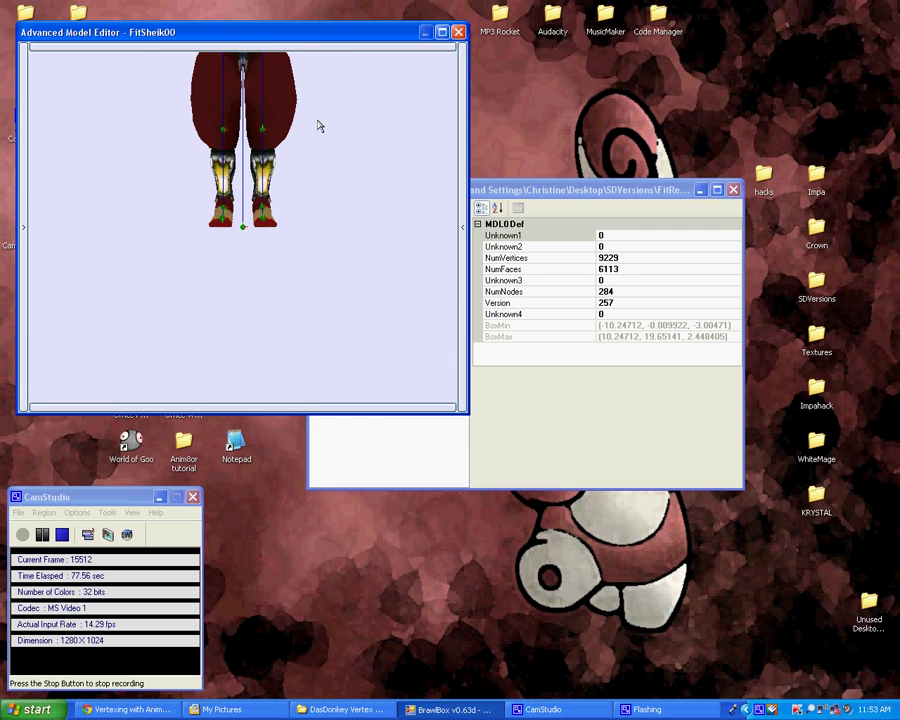
Examine the previewed character from several angles, including close up around the torso and arms.
{"action": "right_click_drag", "start_coordinate": [296, 84], "coordinate": [180, 209]}
{"action": "scroll", "coordinate": [180, 209], "scroll_direction": "down", "scroll_amount": 6}
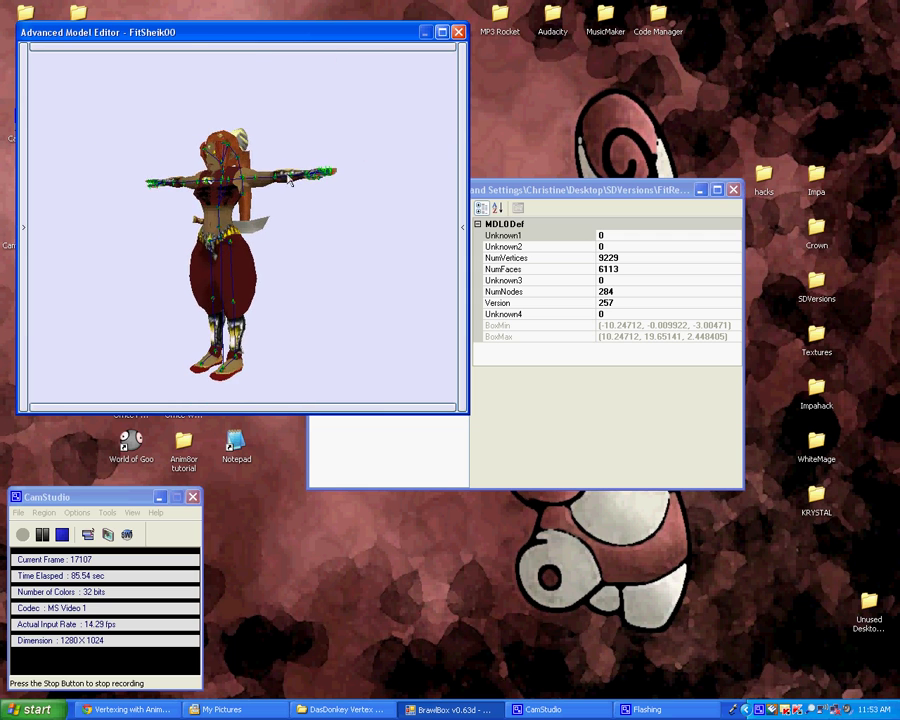
{"action": "right_click_drag", "start_coordinate": [238, 196], "coordinate": [154, 196], "text": "ctrl"}
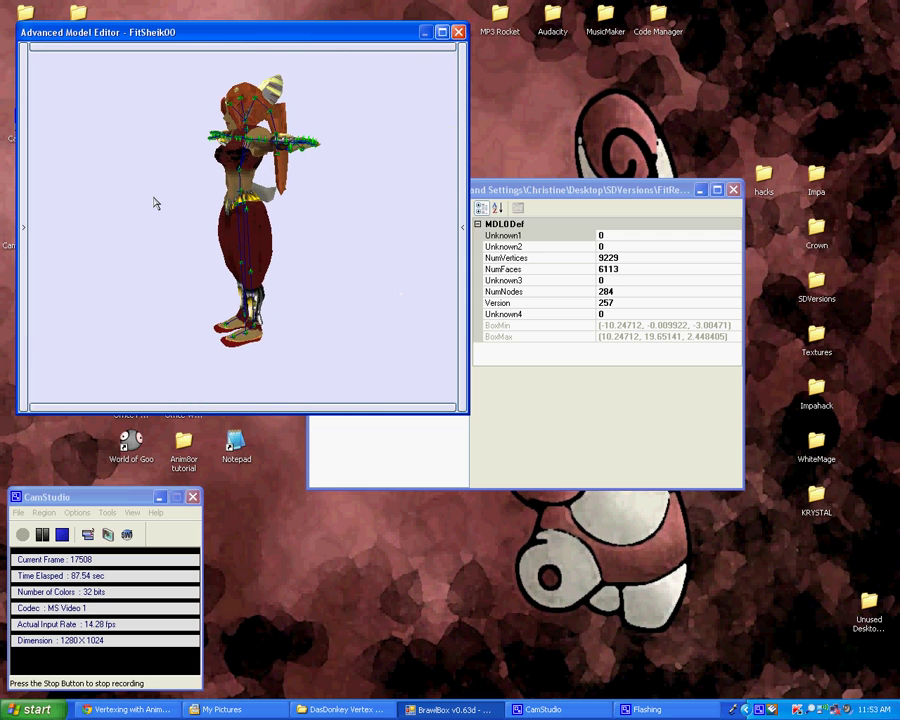
{"action": "scroll", "coordinate": [213, 215], "scroll_direction": "up", "scroll_amount": 3}
{"action": "right_click_drag", "start_coordinate": [213, 215], "coordinate": [243, 267]}
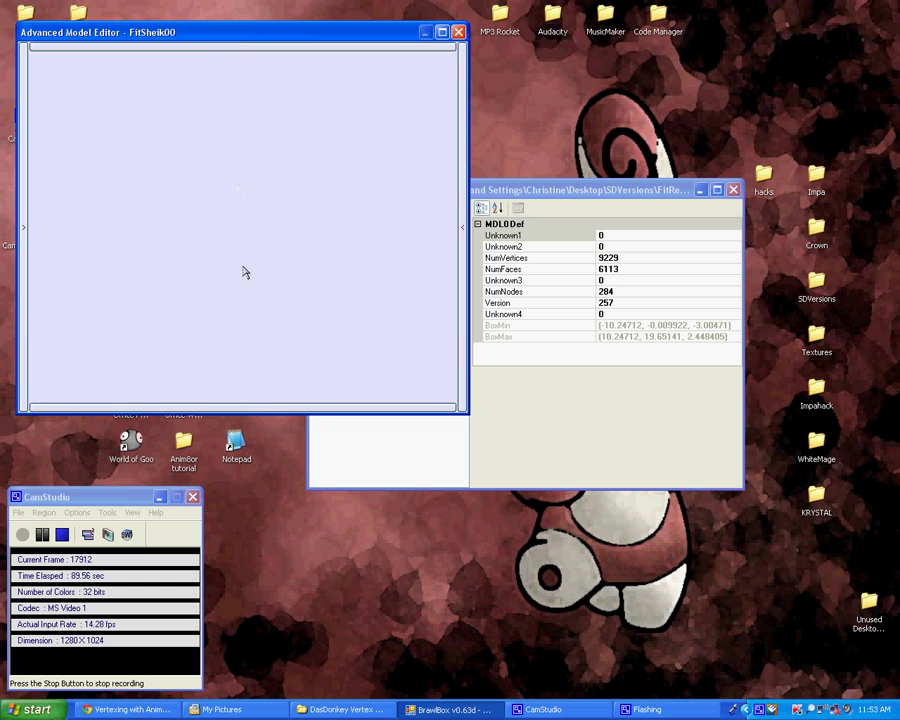
{"action": "right_click_drag", "start_coordinate": [236, 190], "coordinate": [288, 400]}
{"action": "right_click_drag", "start_coordinate": [197, 193], "coordinate": [212, 385]}
{"action": "right_click_drag", "start_coordinate": [229, 199], "coordinate": [235, 256]}
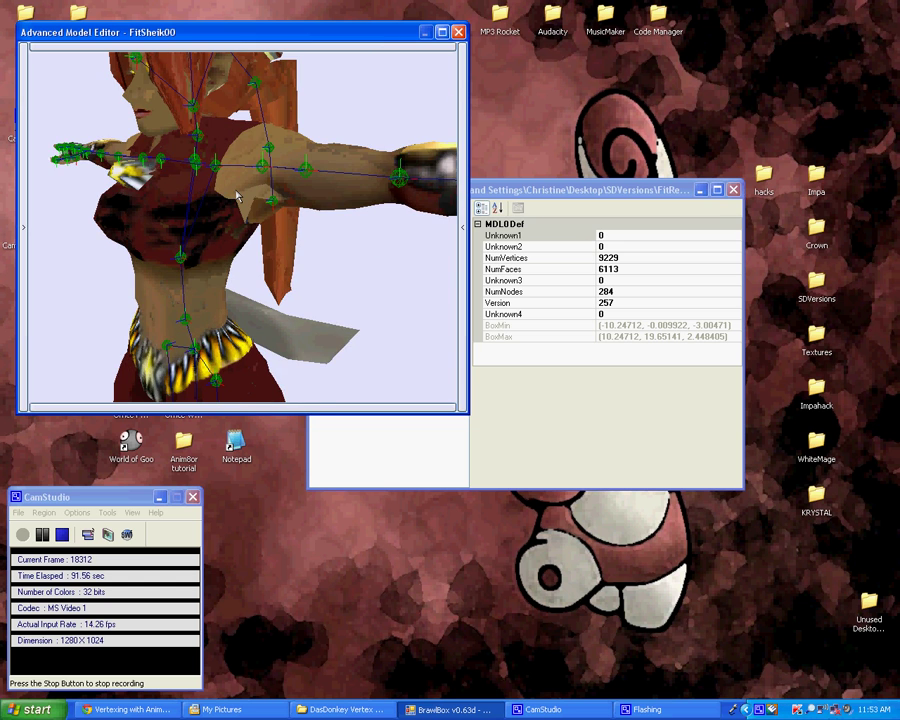
{"action": "mouse_move", "coordinate": [383, 225]}
{"action": "right_mouse_down"}
{"action": "mouse_move", "coordinate": [232, 190]}
{"action": "mouse_move", "coordinate": [390, 205]}
{"action": "right_mouse_up"}
{"action": "right_click_drag", "start_coordinate": [241, 190], "coordinate": [186, 112]}
{"action": "scroll", "coordinate": [237, 189], "scroll_direction": "down", "scroll_amount": 3}
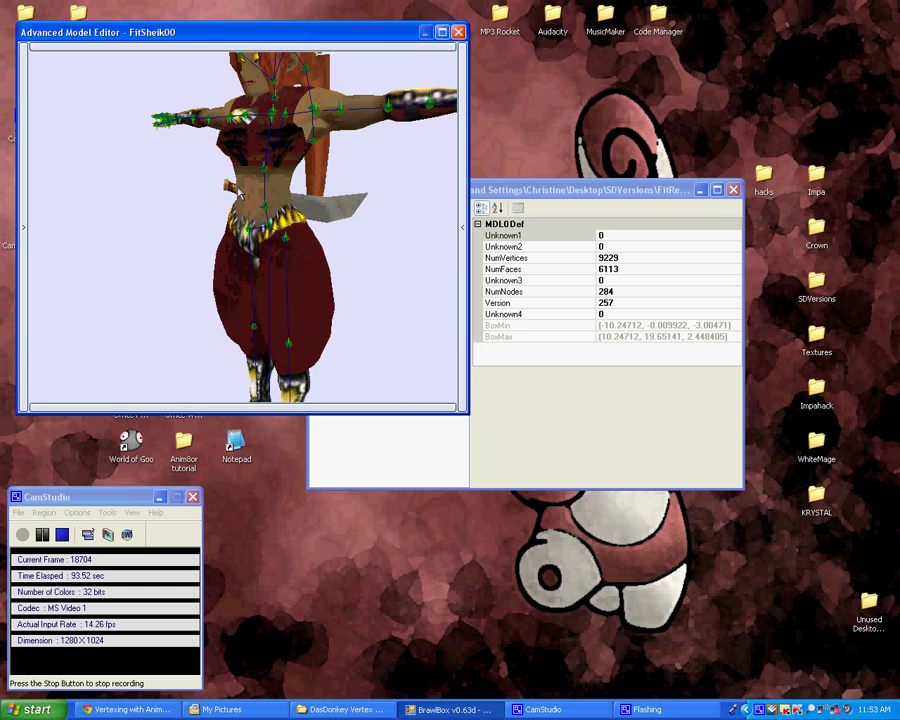
{"action": "right_click_drag", "start_coordinate": [235, 180], "coordinate": [219, 212]}
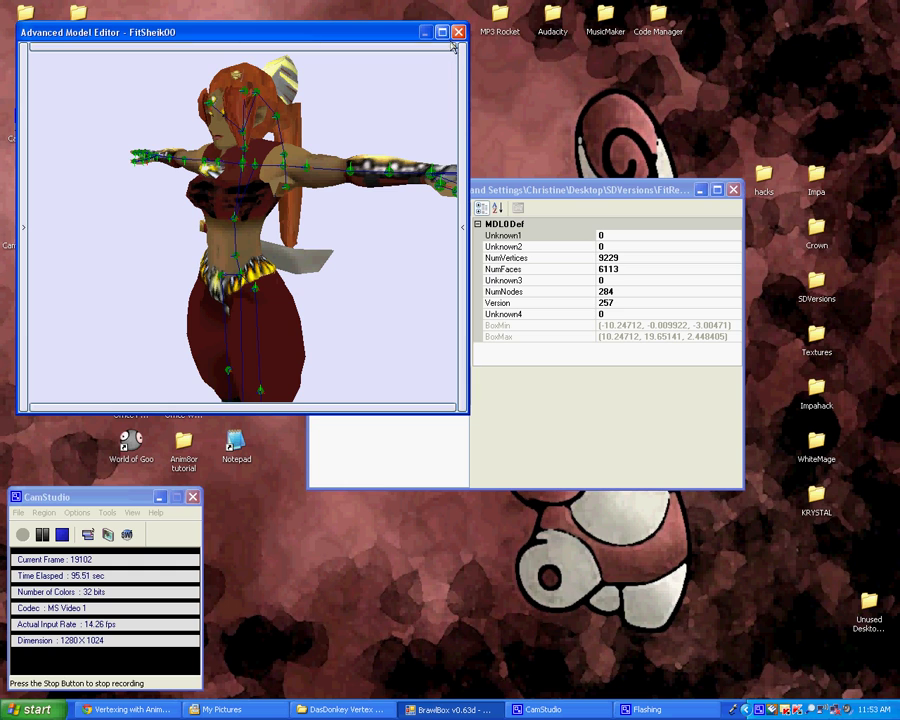
Maximize the model preview and view the whole character from head to feet.
{"action": "left_click", "coordinate": [442, 32]}
{"action": "scroll", "coordinate": [490, 340], "scroll_direction": "down", "scroll_amount": 3}
{"action": "right_click_drag", "start_coordinate": [500, 350], "coordinate": [482, 275]}
{"action": "mouse_move", "coordinate": [482, 275]}
{"action": "left_mouse_down"}
{"action": "mouse_move", "coordinate": [495, 283]}
{"action": "mouse_move", "coordinate": [481, 293]}
{"action": "left_mouse_up"}
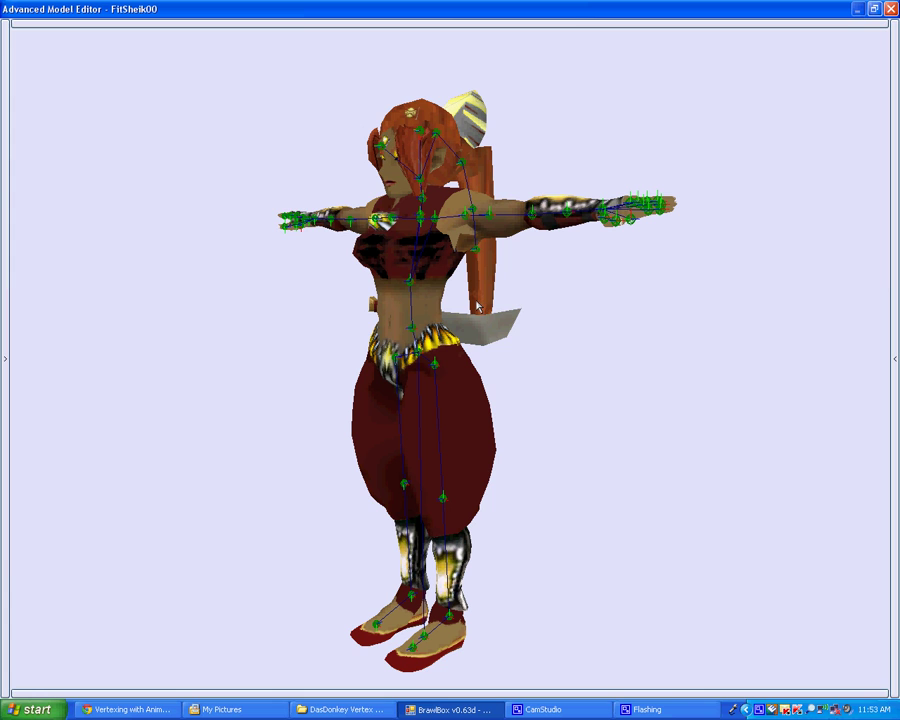
{"action": "left_click_drag", "start_coordinate": [472, 306], "coordinate": [381, 331]}
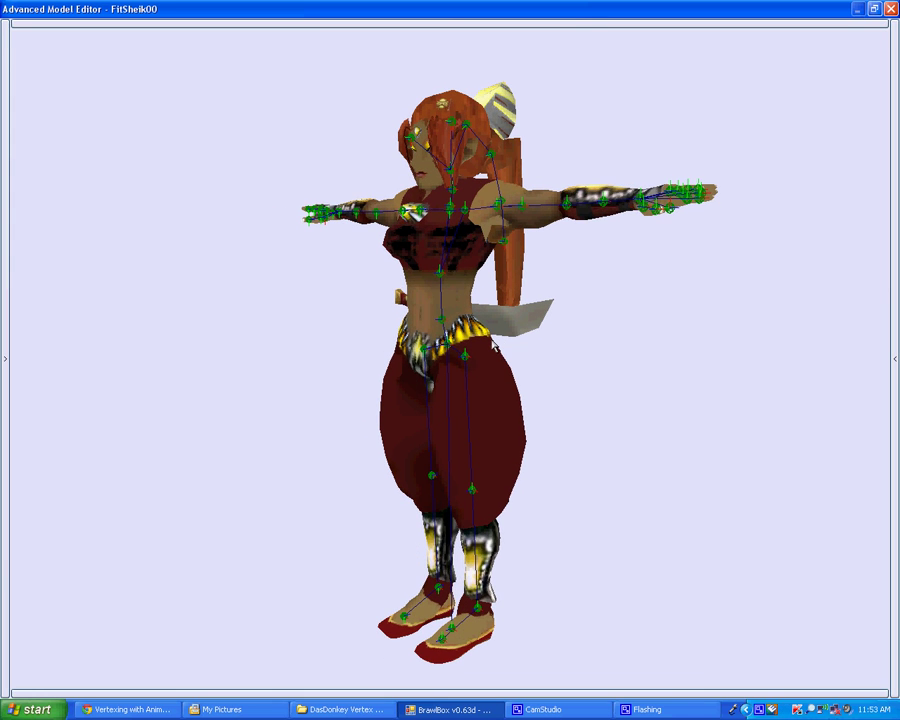
Show the polygon, bone and texture lists and toggle polygon0 through polygon3 to identify which body parts they cover.
{"action": "left_click", "coordinate": [5, 130]}
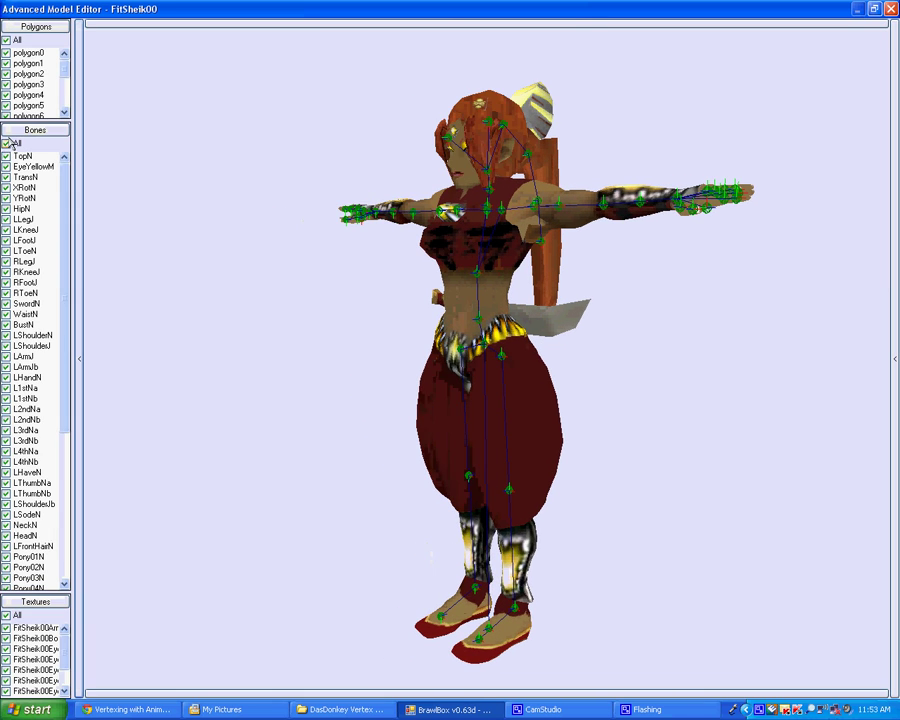
{"action": "left_click", "coordinate": [8, 55]}
{"action": "left_click", "coordinate": [7, 54]}
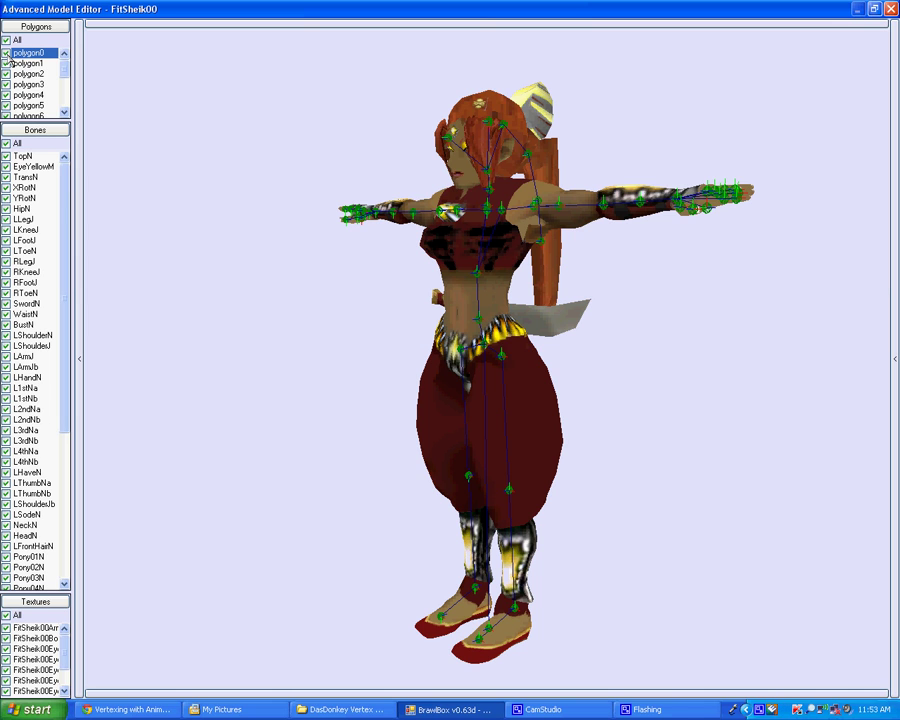
{"action": "left_click", "coordinate": [7, 64]}
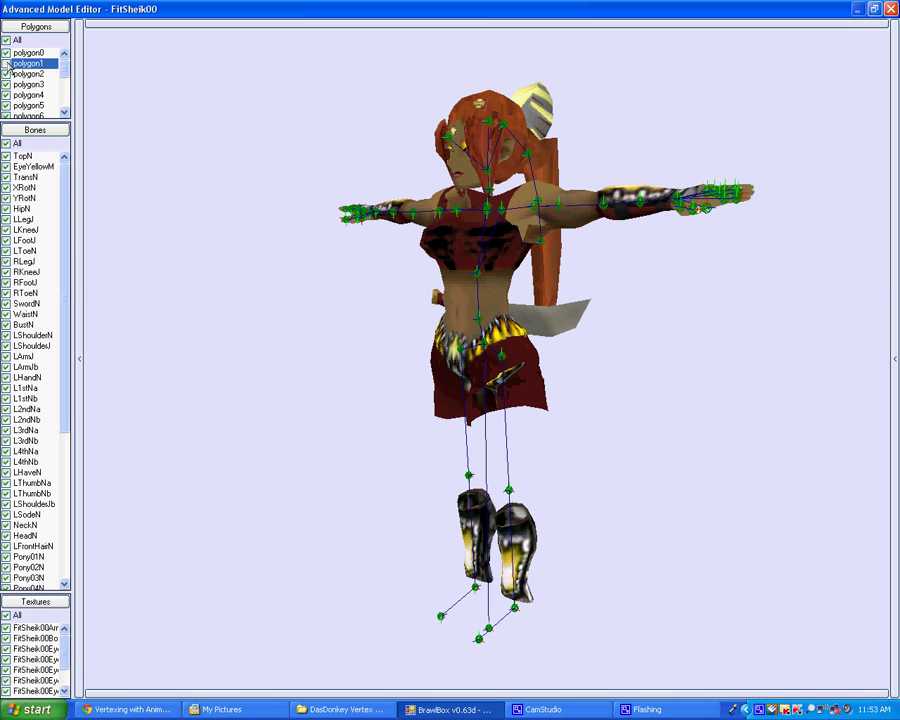
{"action": "left_click", "coordinate": [7, 64]}
{"action": "left_click", "coordinate": [7, 75]}
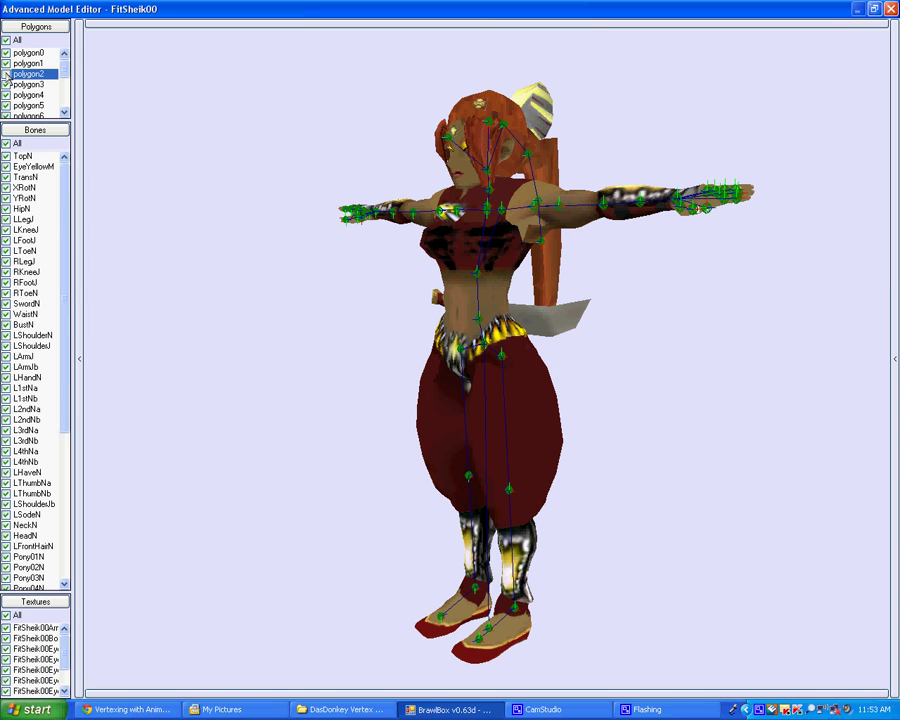
{"action": "left_click", "coordinate": [7, 85]}
{"action": "left_click", "coordinate": [7, 85]}
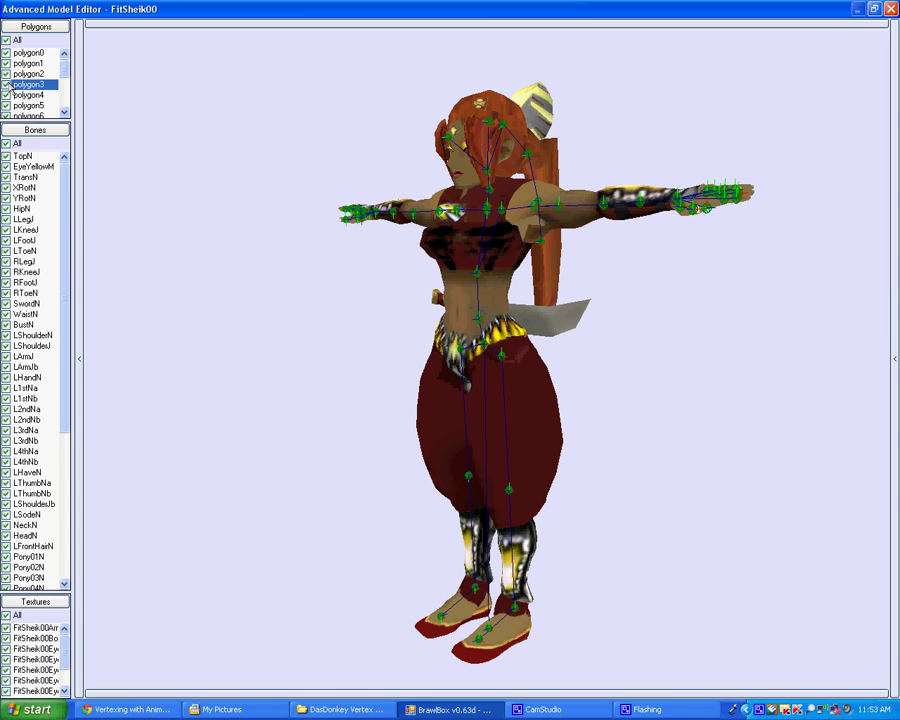
{"action": "left_click", "coordinate": [7, 85]}
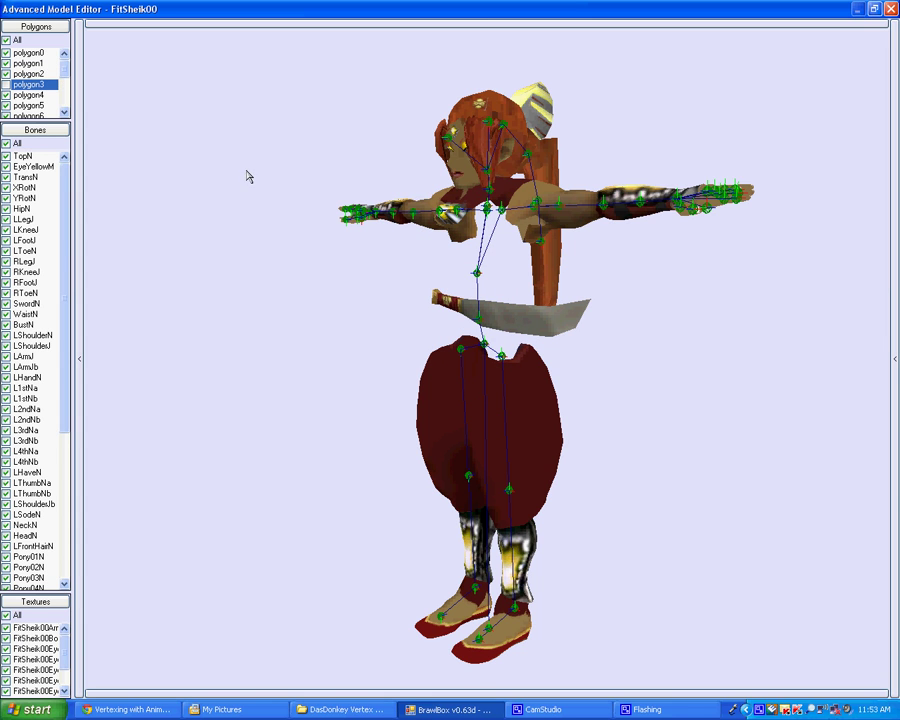
{"action": "left_click_drag", "start_coordinate": [290, 236], "coordinate": [435, 291], "text": "ctrl"}
{"action": "left_click", "coordinate": [7, 85]}
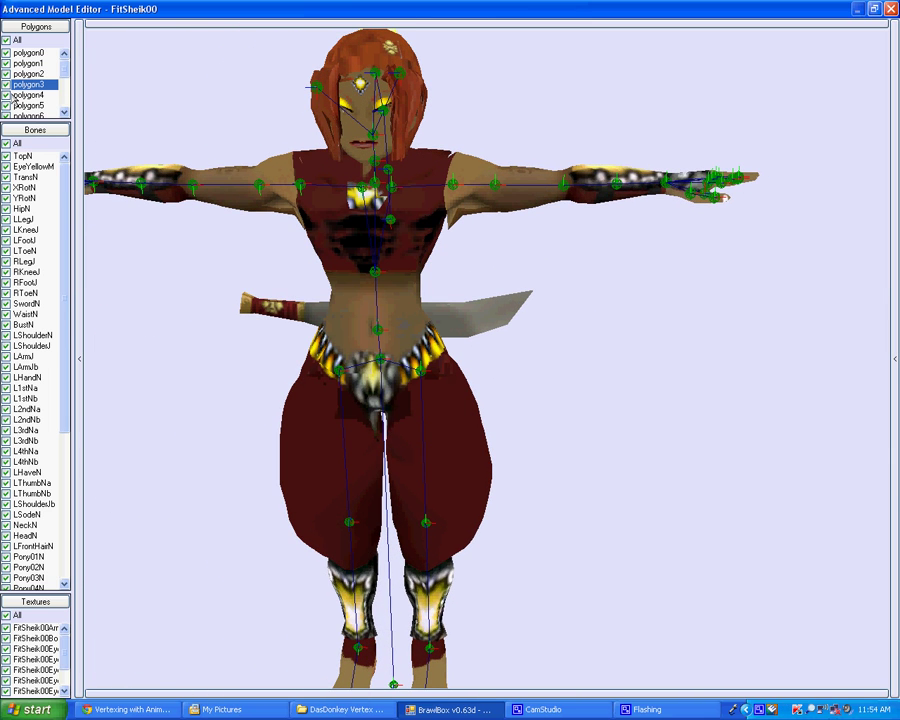
Toggle polygon4 through polygon8 to identify which parts of the model each one covers.
{"action": "left_click", "coordinate": [7, 95]}
{"action": "scroll", "coordinate": [7, 95], "scroll_direction": "down", "scroll_amount": 1}
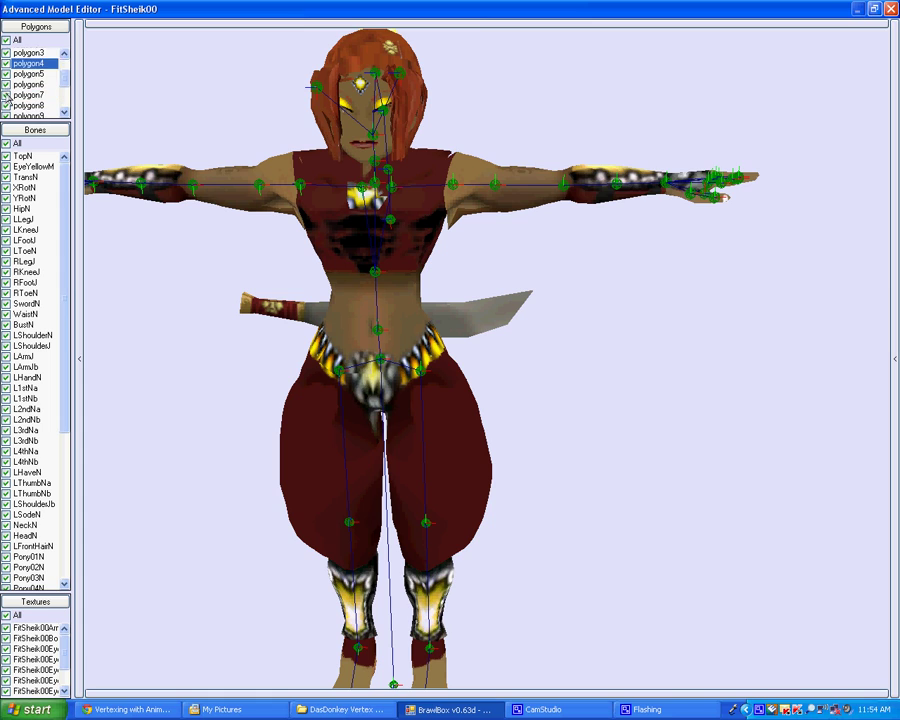
{"action": "left_click", "coordinate": [9, 74]}
{"action": "left_click", "coordinate": [7, 85]}
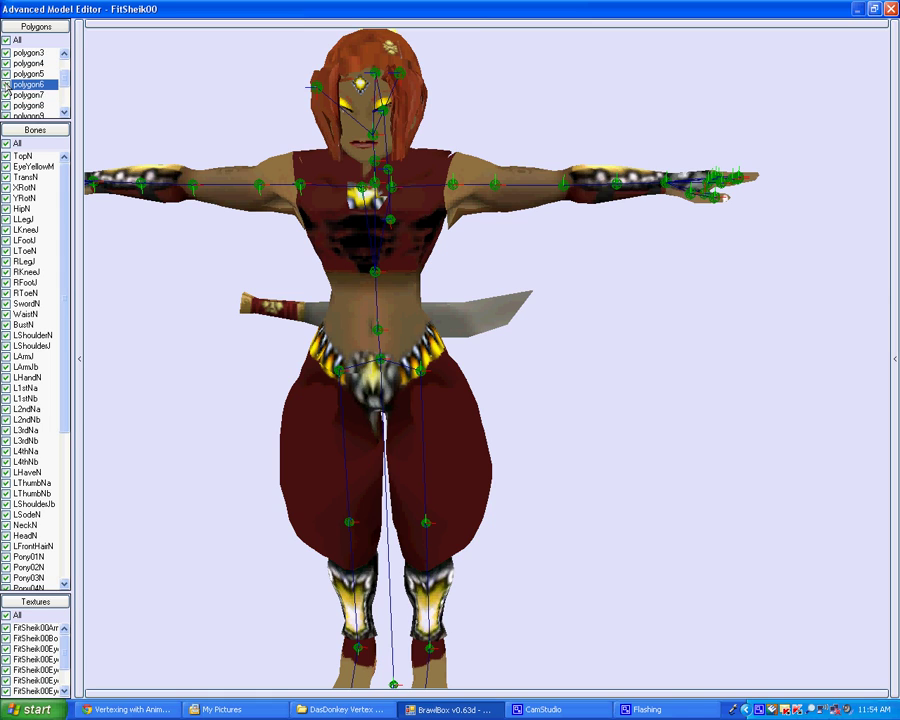
{"action": "left_click", "coordinate": [7, 95]}
{"action": "left_click", "coordinate": [7, 105]}
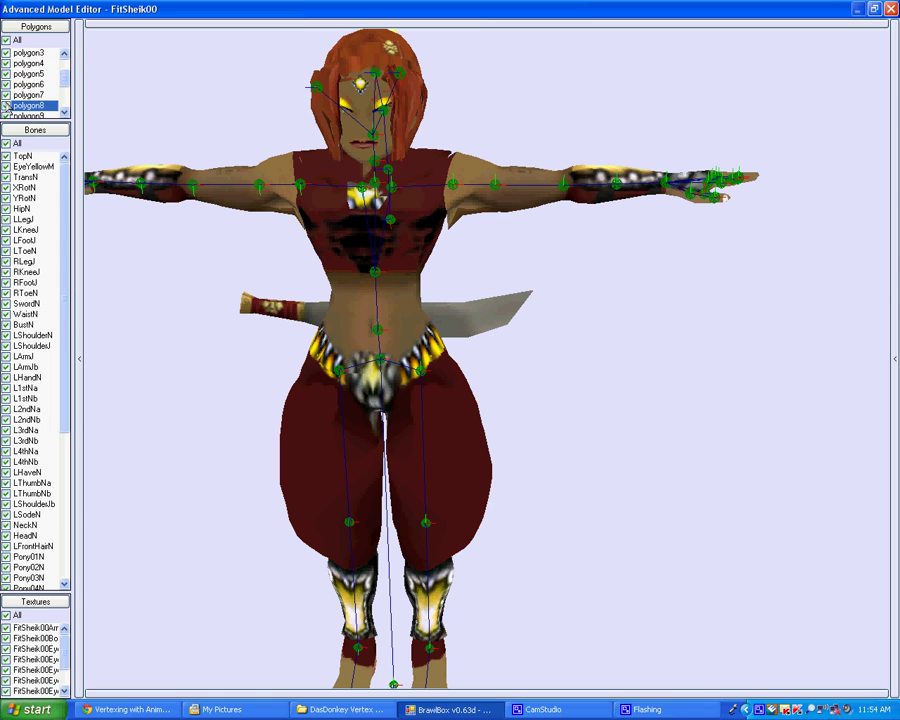
Hide polygon9 and examine the character's face and upper body from the front.
{"action": "scroll", "coordinate": [7, 100], "scroll_direction": "down", "scroll_amount": 3}
{"action": "left_click", "coordinate": [7, 85]}
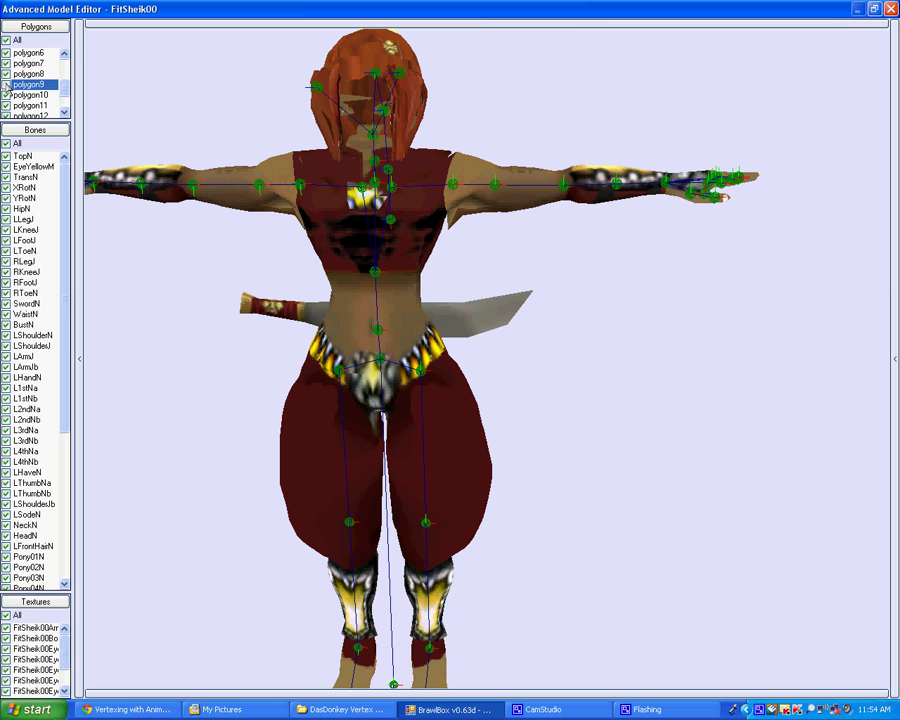
{"action": "right_click_drag", "start_coordinate": [480, 212], "coordinate": [528, 198], "text": "ctrl"}
{"action": "right_click_drag", "start_coordinate": [420, 199], "coordinate": [335, 220]}
{"action": "scroll", "coordinate": [434, 235], "scroll_direction": "up", "scroll_amount": 2}
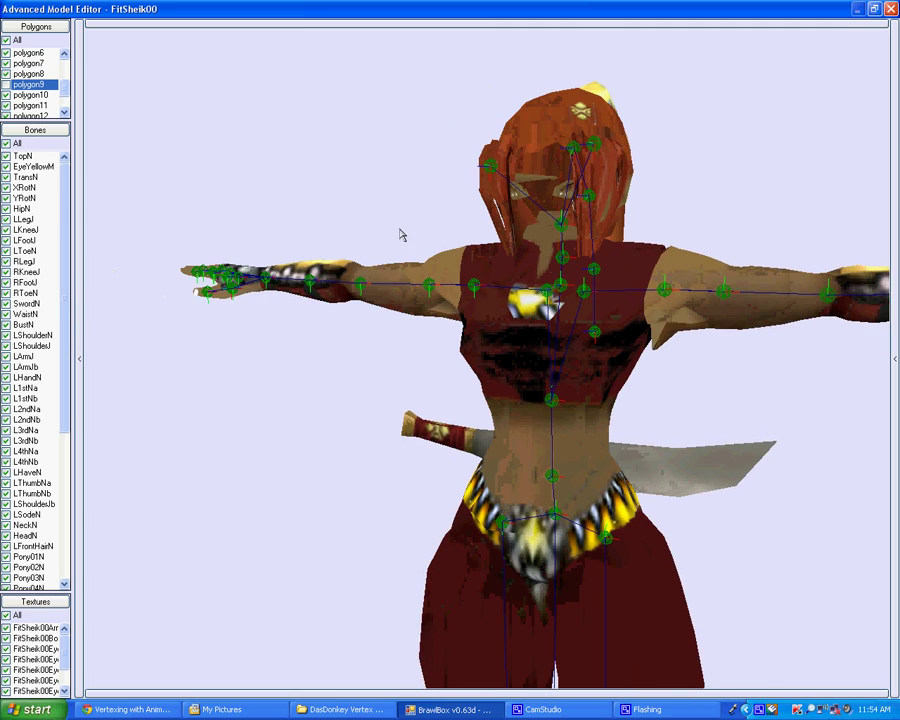
{"action": "mouse_move", "coordinate": [470, 250]}
{"action": "right_mouse_down"}
{"action": "mouse_move", "coordinate": [425, 233]}
{"action": "mouse_move", "coordinate": [455, 240]}
{"action": "right_mouse_up"}
{"action": "right_click_drag", "start_coordinate": [370, 227], "coordinate": [405, 242]}
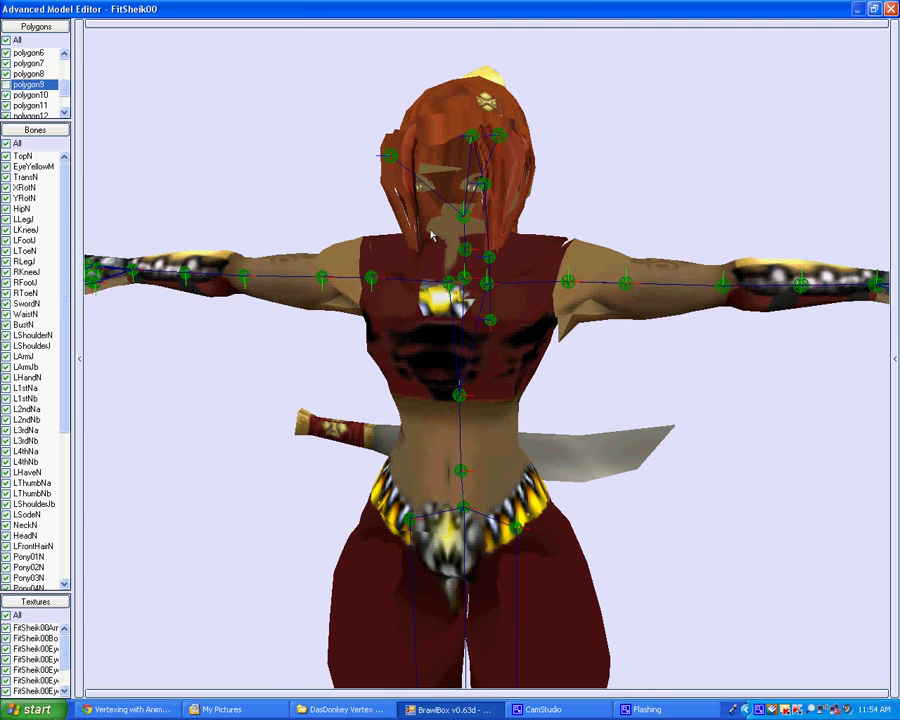
Close the model preview and expand the FitSheik00 model down to its list of polygons.
{"action": "left_click", "coordinate": [890, 9]}
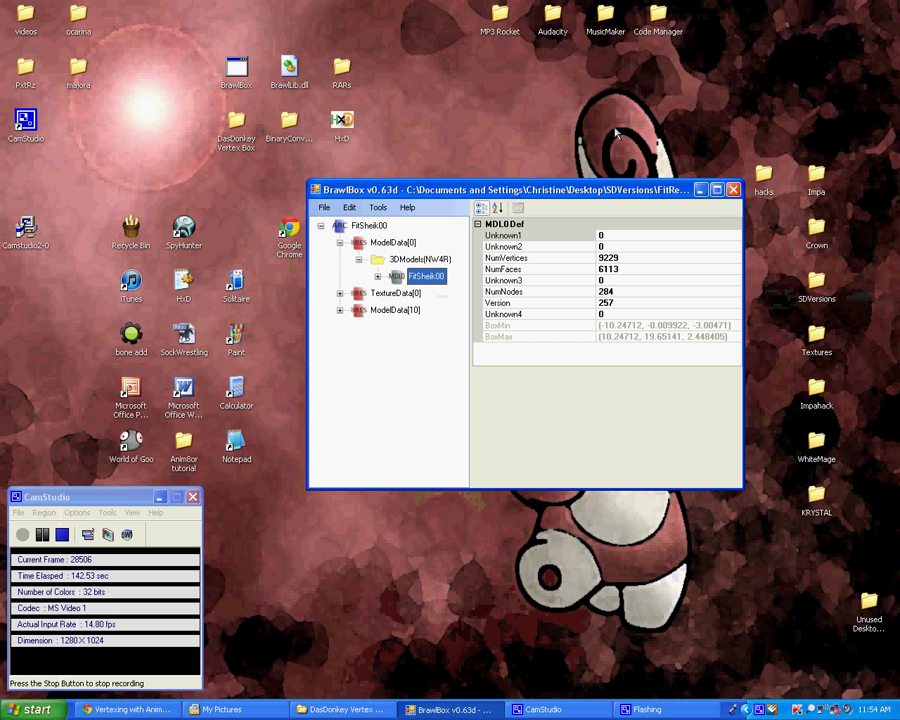
{"action": "left_click", "coordinate": [377, 277]}
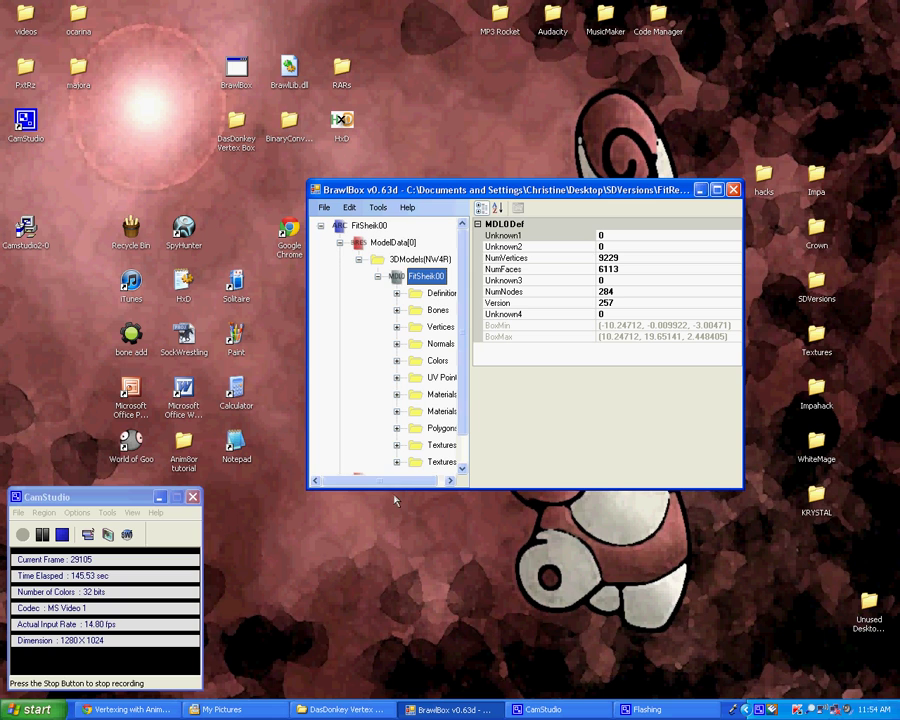
{"action": "left_click_drag", "start_coordinate": [391, 480], "coordinate": [407, 484]}
{"action": "left_click", "coordinate": [388, 412]}
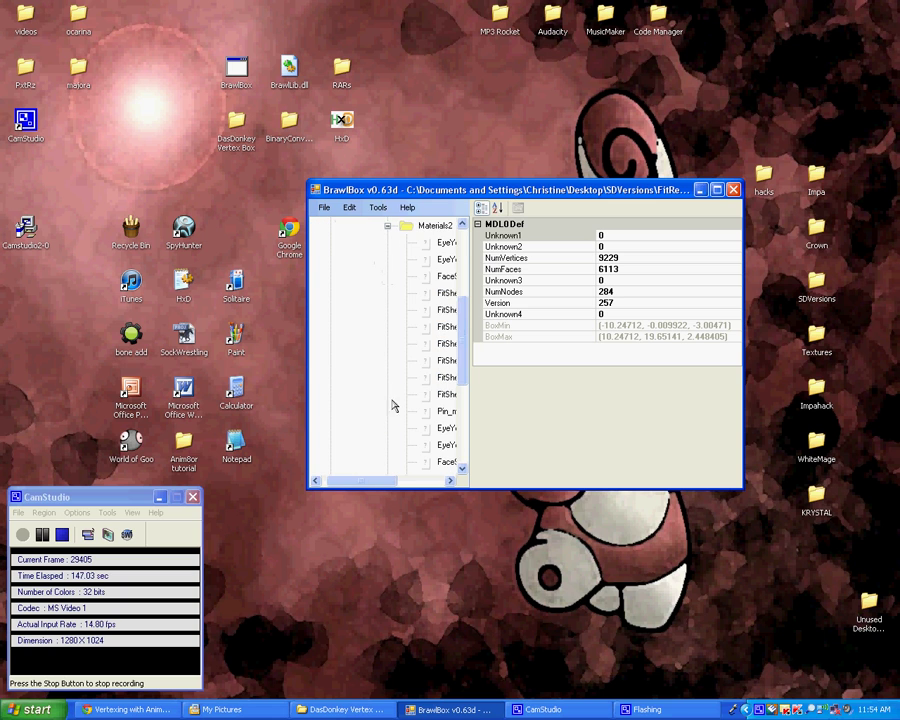
{"action": "left_click", "coordinate": [388, 225]}
{"action": "left_click", "coordinate": [387, 395]}
{"action": "left_click_drag", "start_coordinate": [378, 484], "coordinate": [402, 484]}
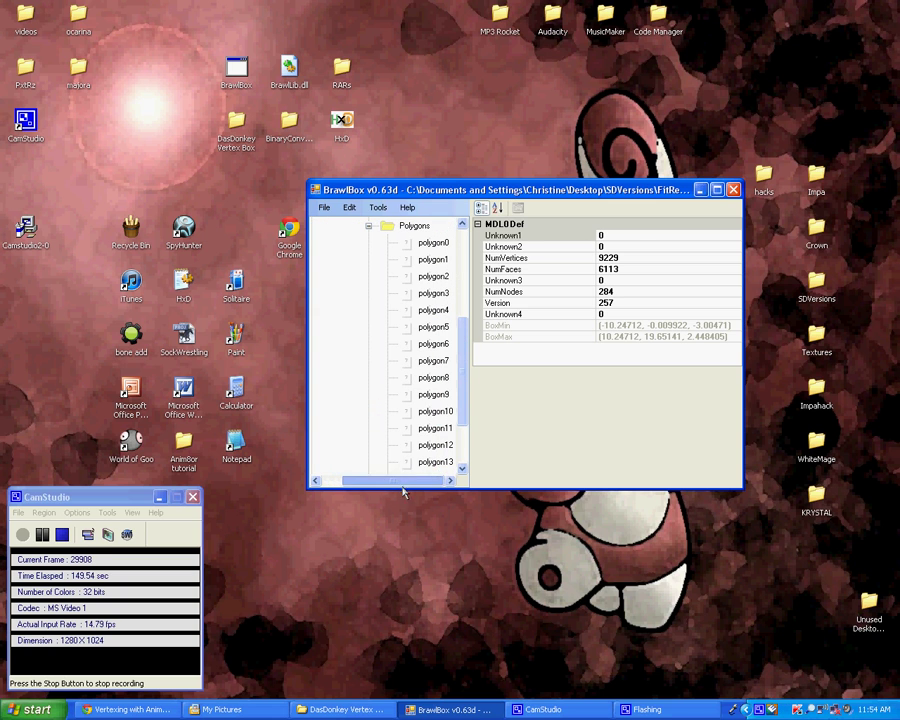
Select polygon9 and check which VertexSet it uses in its polygon data.
{"action": "left_click", "coordinate": [435, 395]}
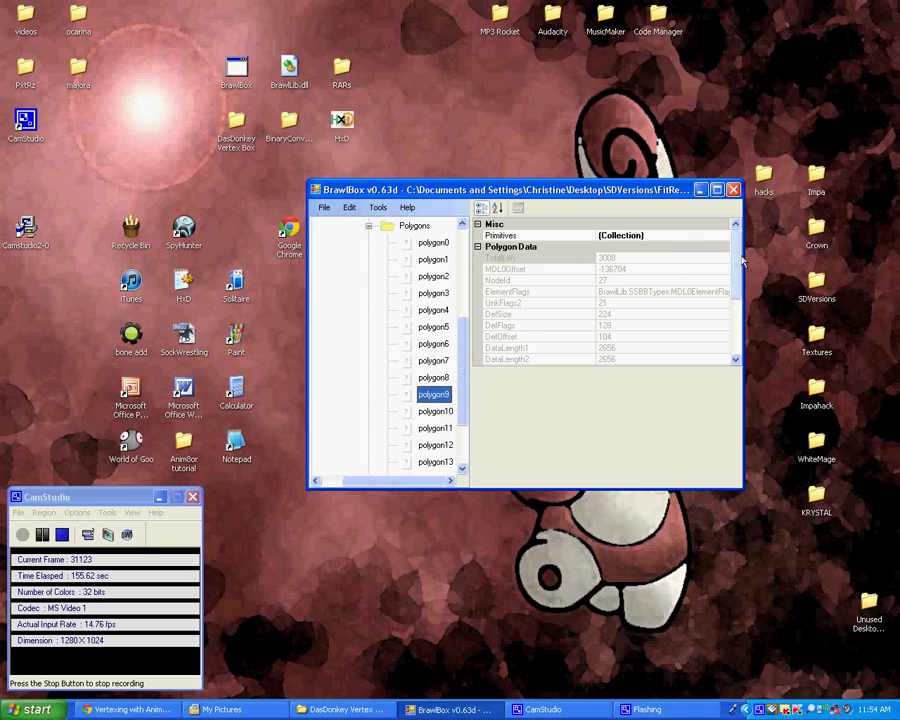
{"action": "left_click_drag", "start_coordinate": [738, 256], "coordinate": [736, 323]}
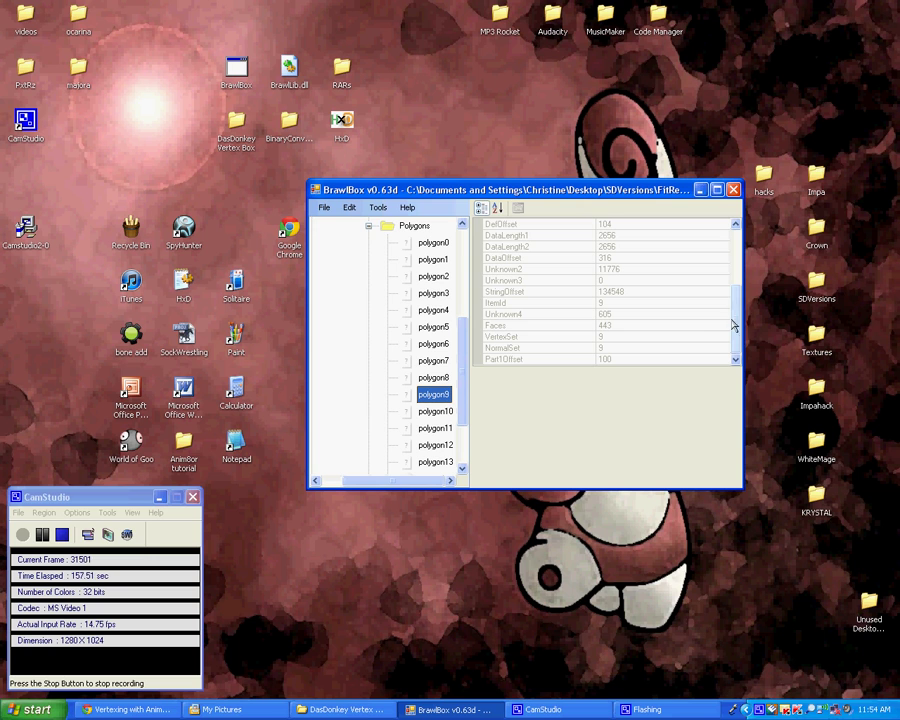
{"action": "left_click", "coordinate": [530, 337]}
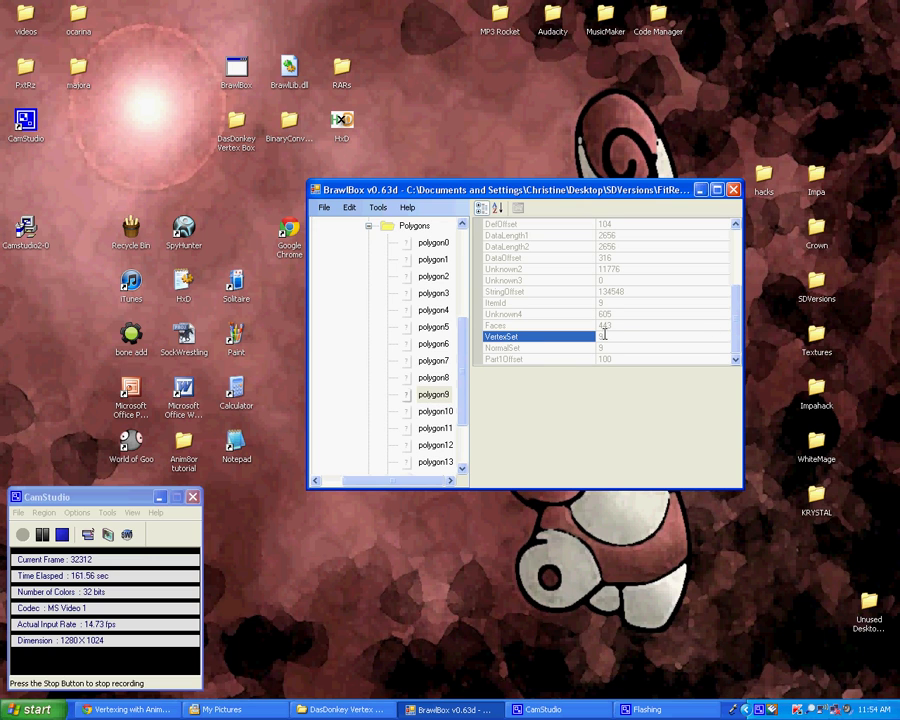
Collapse the polygons, expand the Vertices group, select the first FitSheik00_FaceM FaceSword entry and check its ID.
{"action": "scroll", "coordinate": [460, 342], "scroll_direction": "up", "scroll_amount": 3}
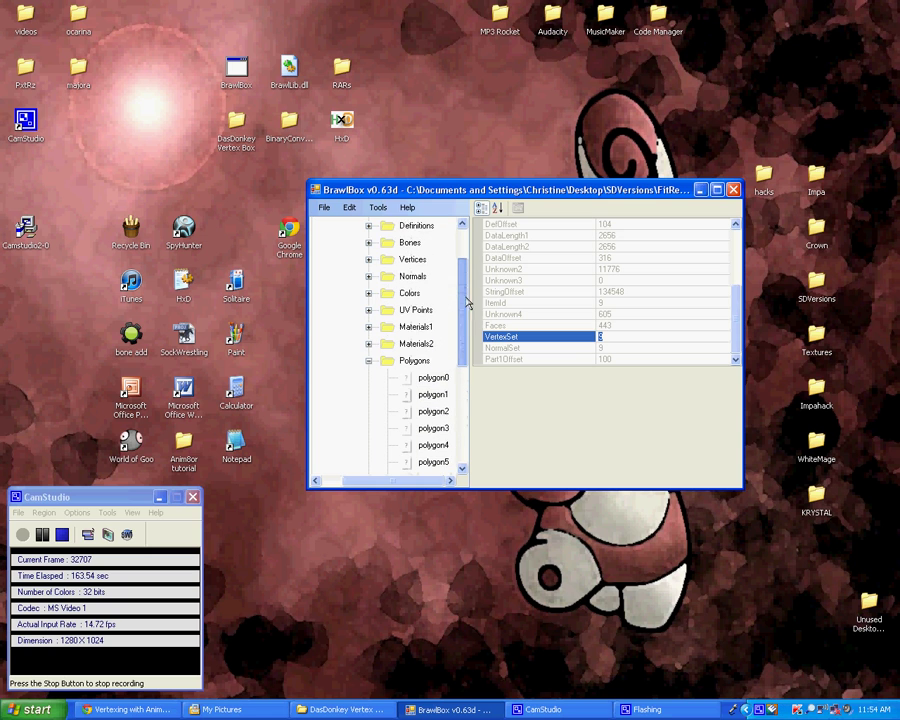
{"action": "left_click", "coordinate": [369, 383]}
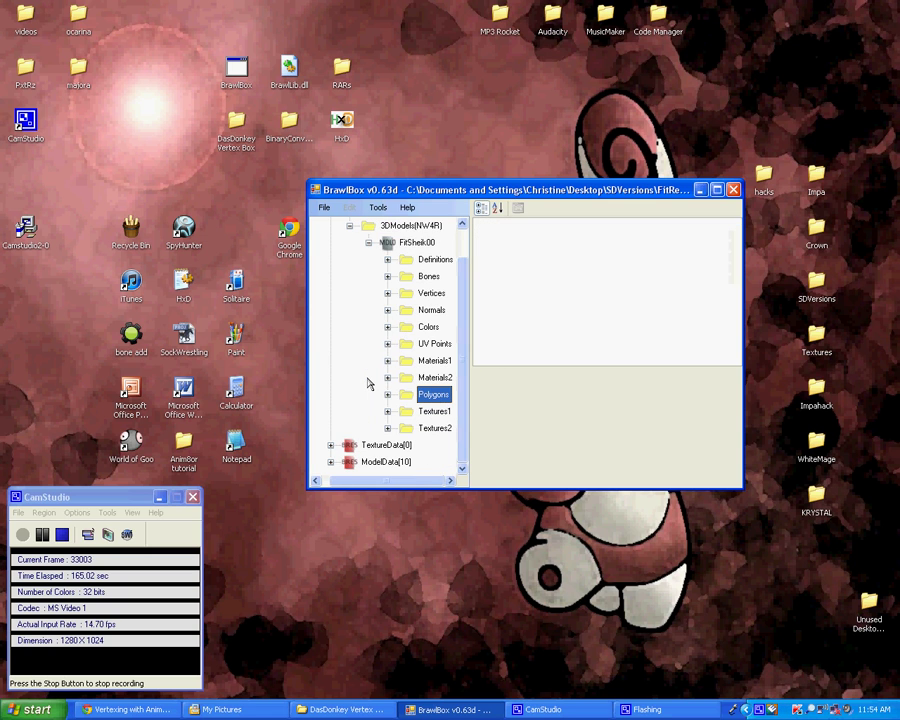
{"action": "left_click", "coordinate": [388, 293]}
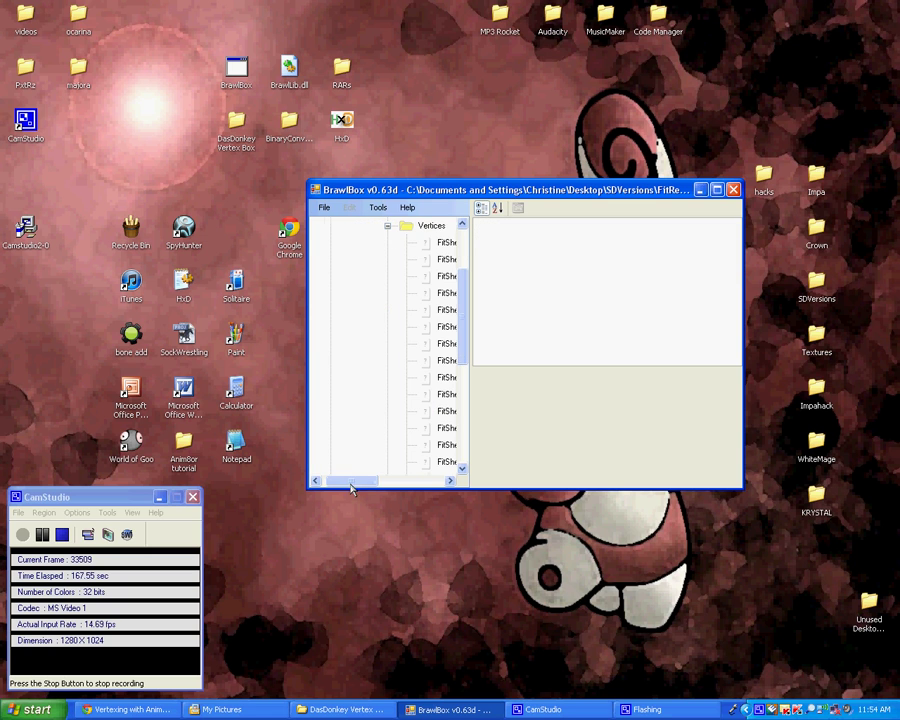
{"action": "left_click_drag", "start_coordinate": [352, 481], "coordinate": [396, 490]}
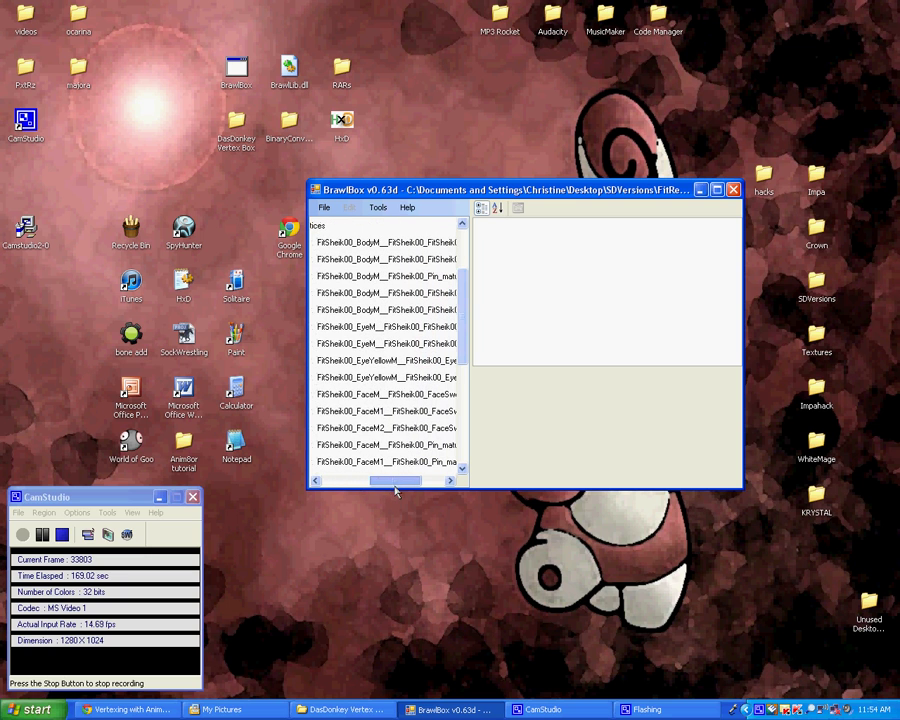
{"action": "left_click", "coordinate": [333, 396]}
{"action": "left_click", "coordinate": [487, 304]}
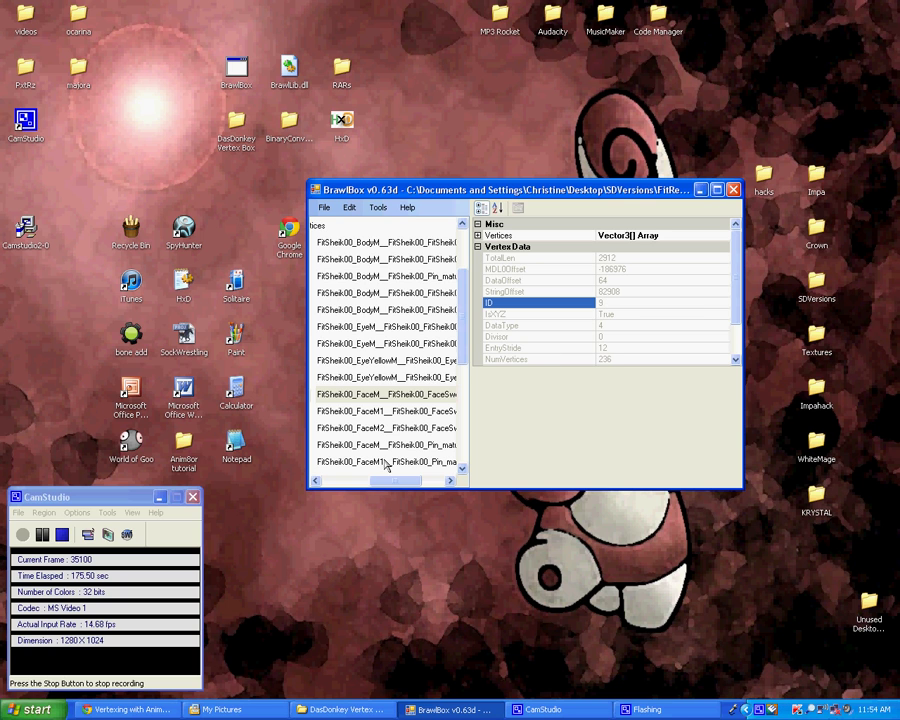
Export the selected FaceM vertex entry to the DasDonkey Vertex Box folder on the desktop as vertex.ddf.
{"action": "left_click_drag", "start_coordinate": [416, 480], "coordinate": [383, 478]}
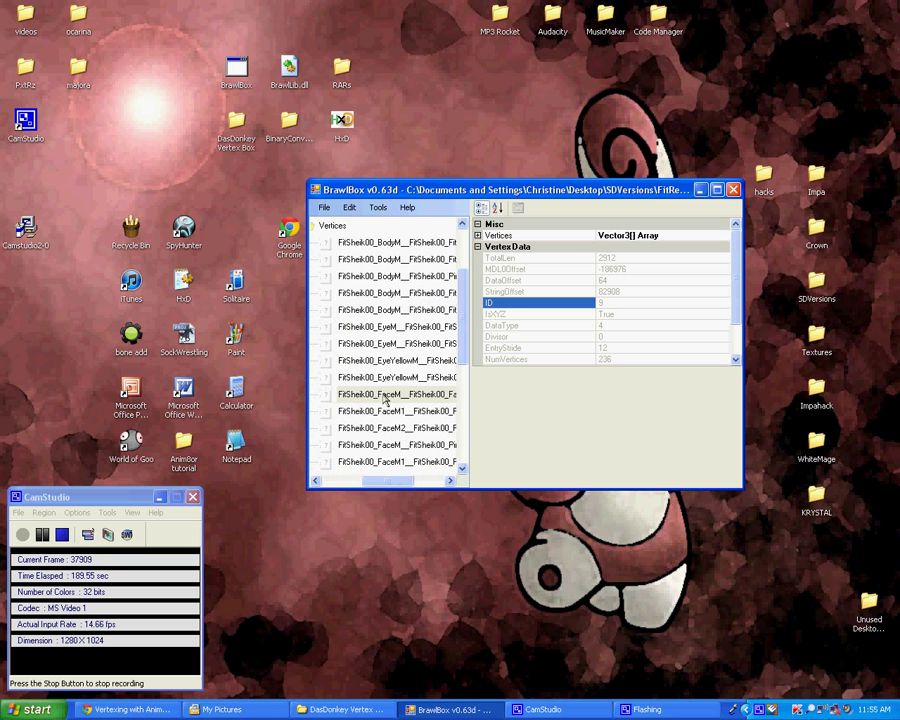
{"action": "right_click", "coordinate": [384, 396]}
{"action": "left_click", "coordinate": [412, 402]}
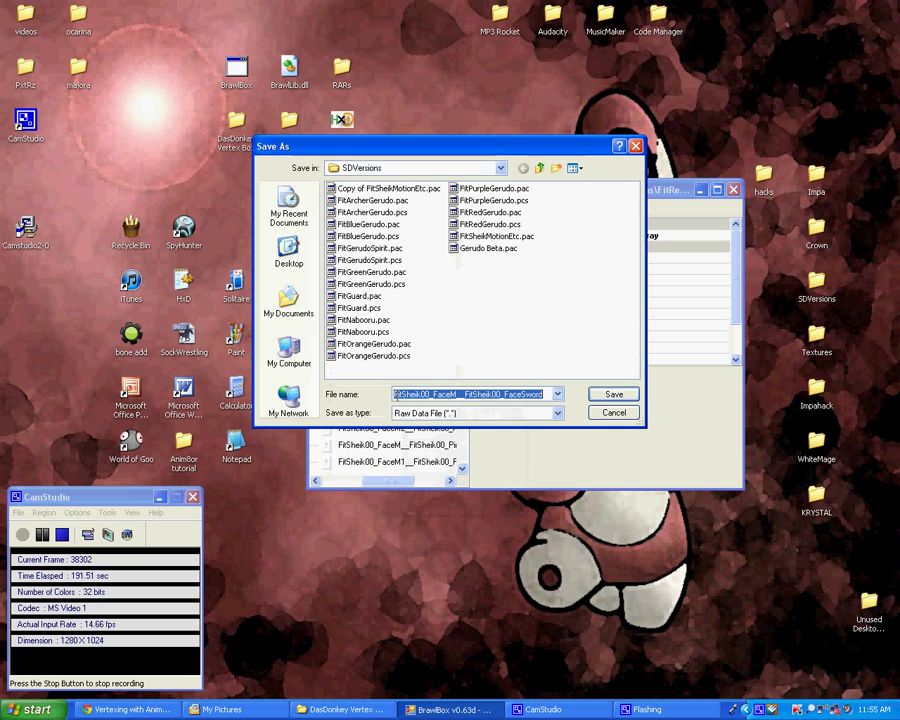
{"action": "left_click", "coordinate": [288, 252]}
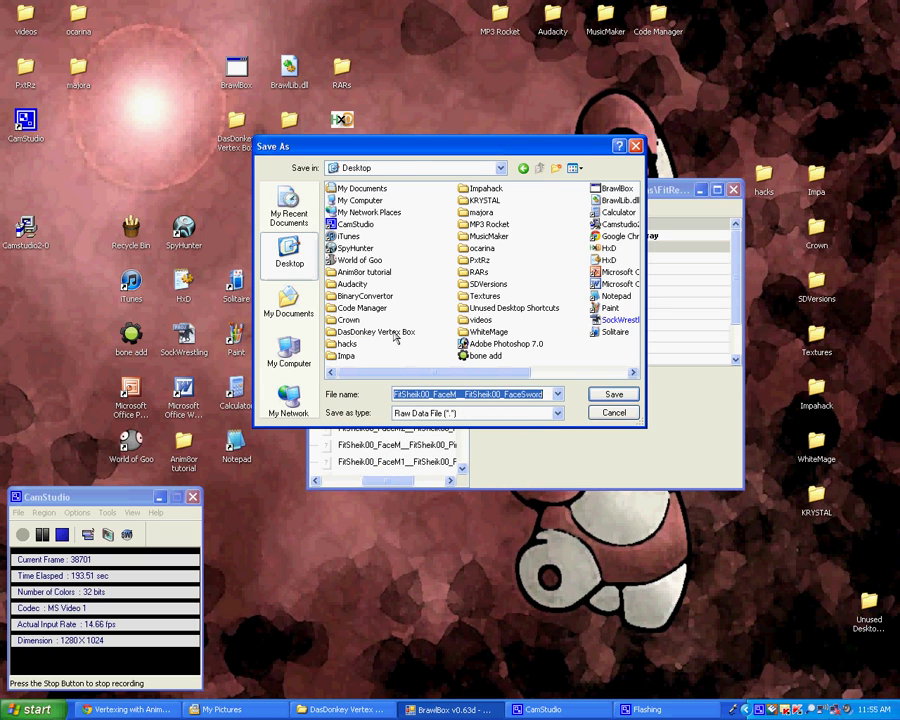
{"action": "double_click", "coordinate": [395, 336]}
{"action": "left_click", "coordinate": [459, 393]}
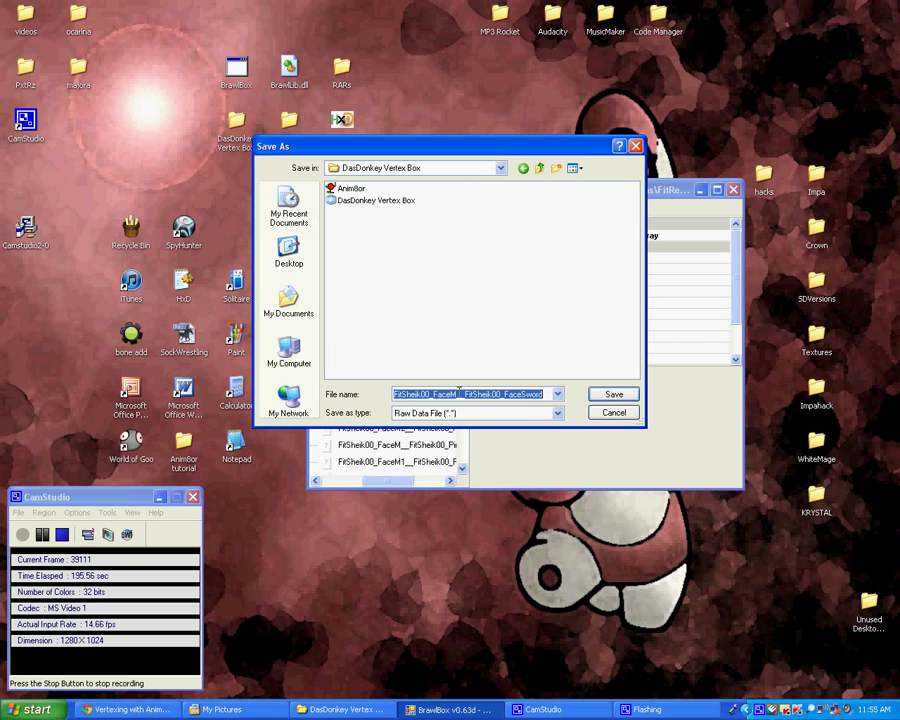
{"action": "type", "text": "vertex.ddf"}
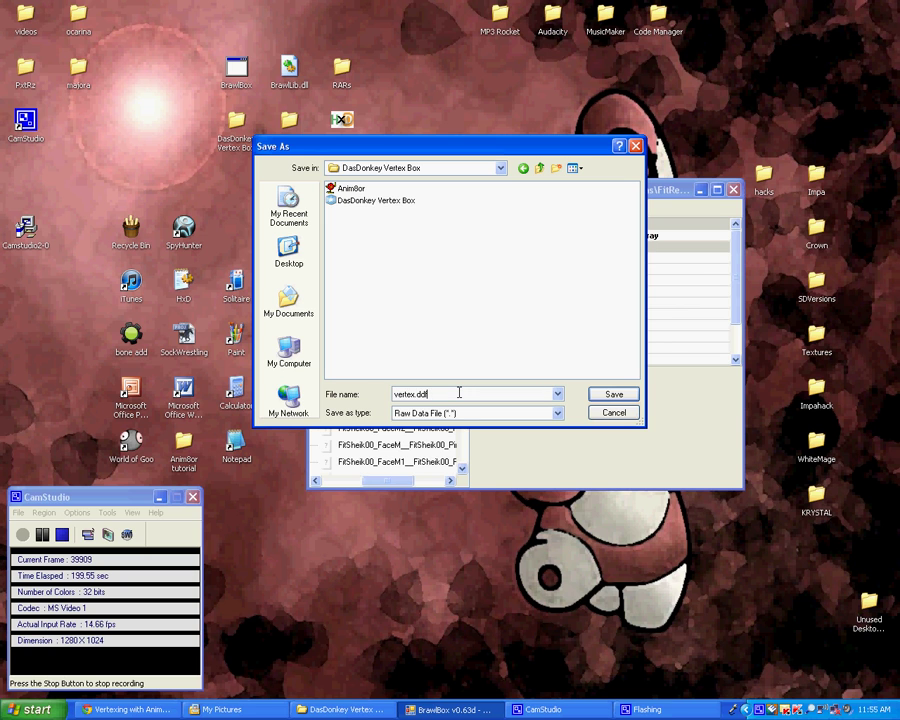
{"action": "key", "text": "Return"}
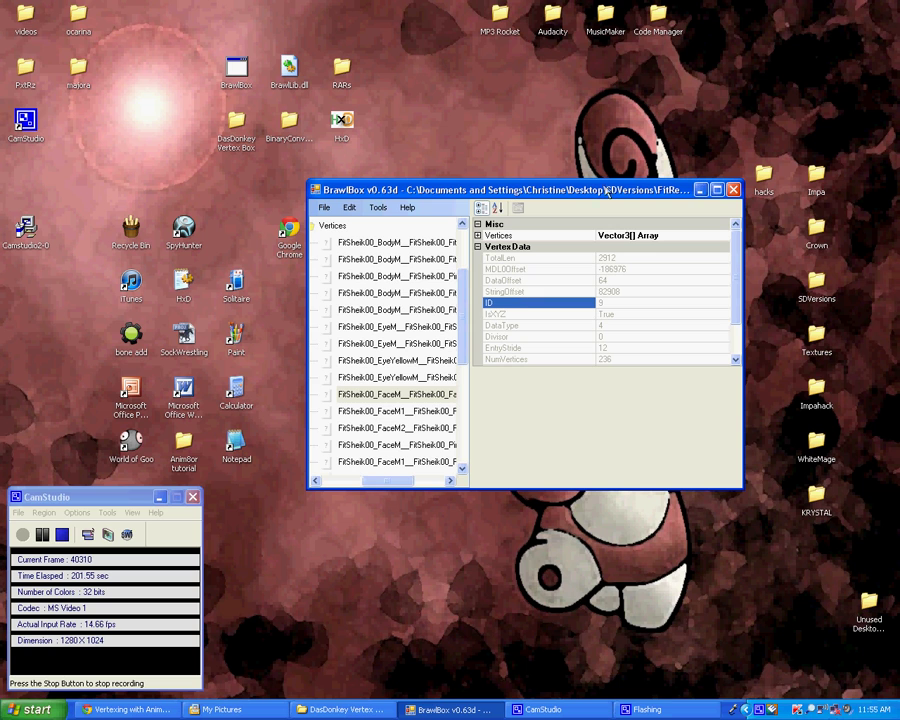
Copy the vertex entry's MDL0Offset value, -186976, into a new Notepad document and minimize it.
{"action": "left_click", "coordinate": [643, 268]}
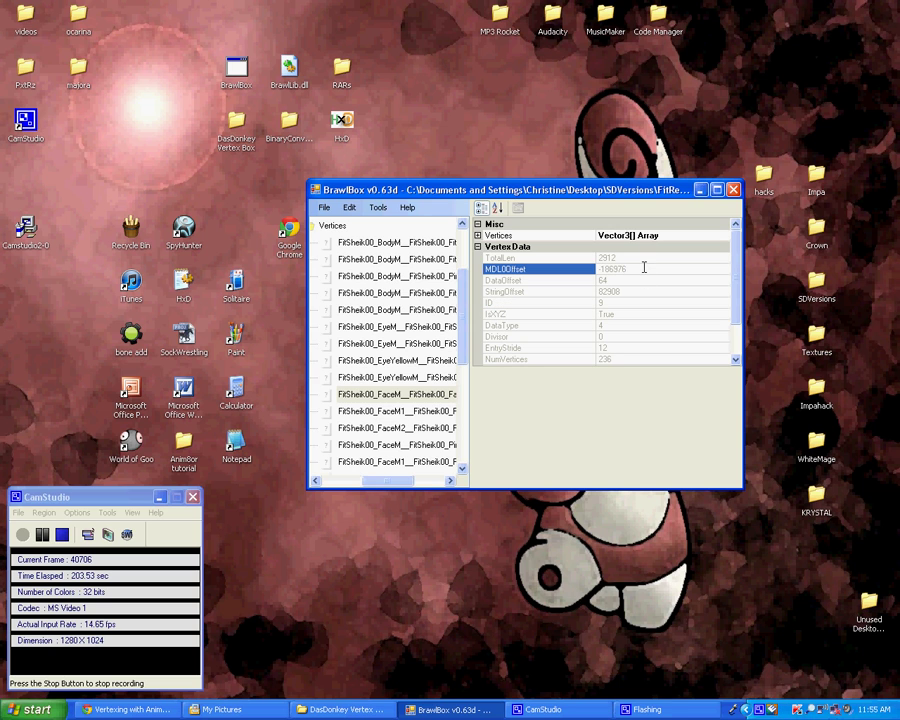
{"action": "left_click_drag", "start_coordinate": [643, 268], "coordinate": [608, 267]}
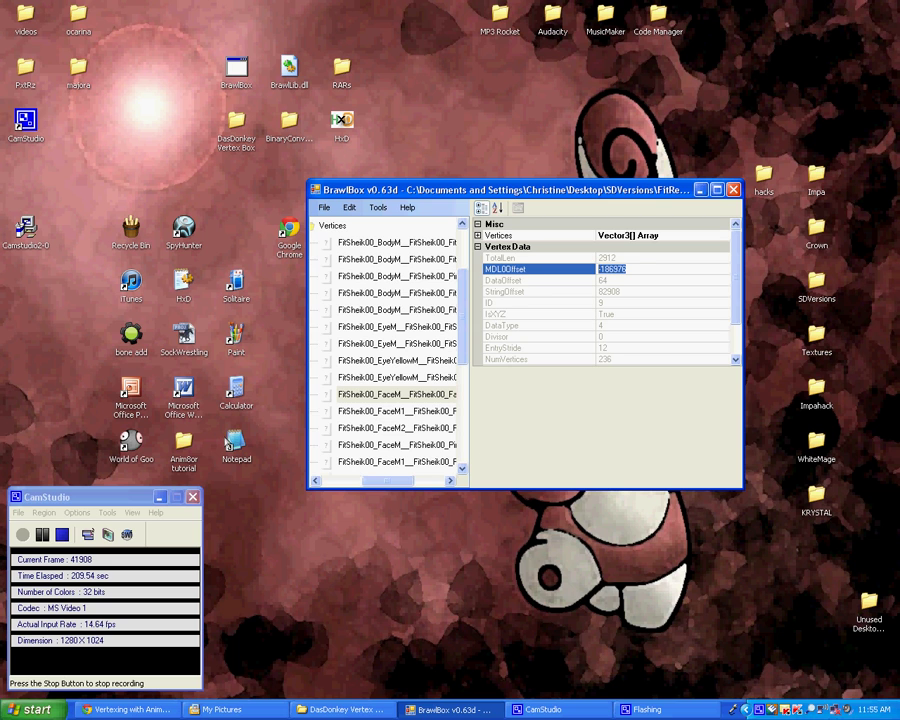
{"action": "left_click", "coordinate": [236, 442]}
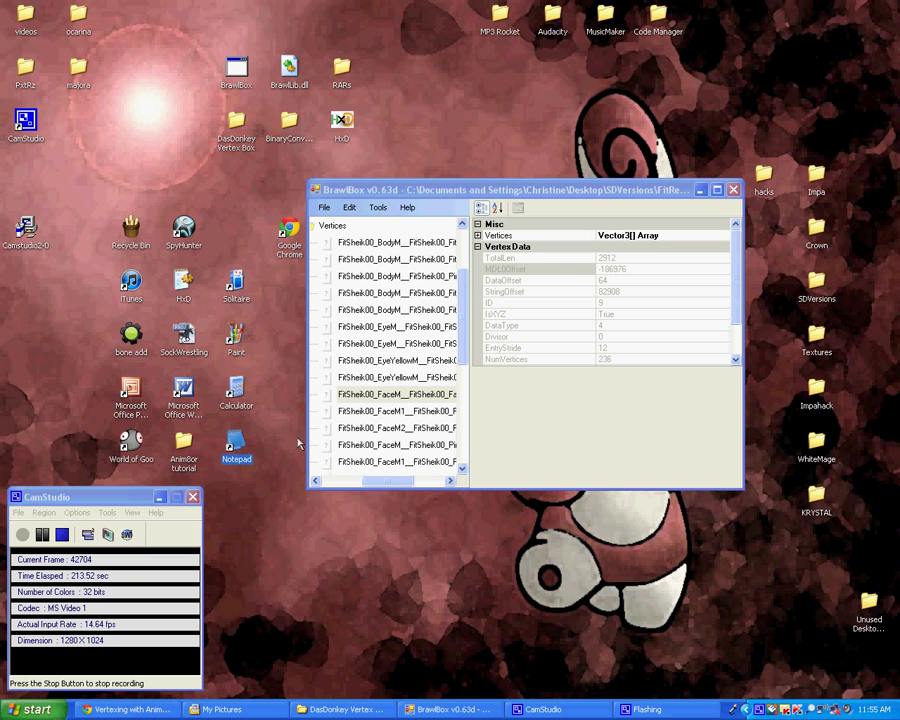
{"action": "double_click", "coordinate": [236, 440]}
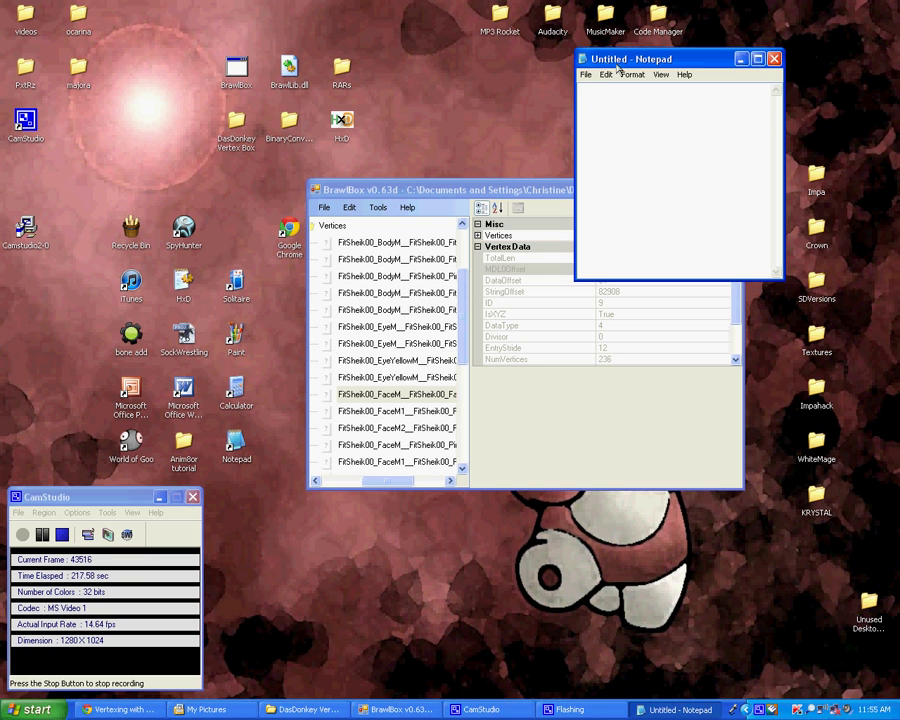
{"action": "left_click_drag", "start_coordinate": [633, 57], "coordinate": [156, 91]}
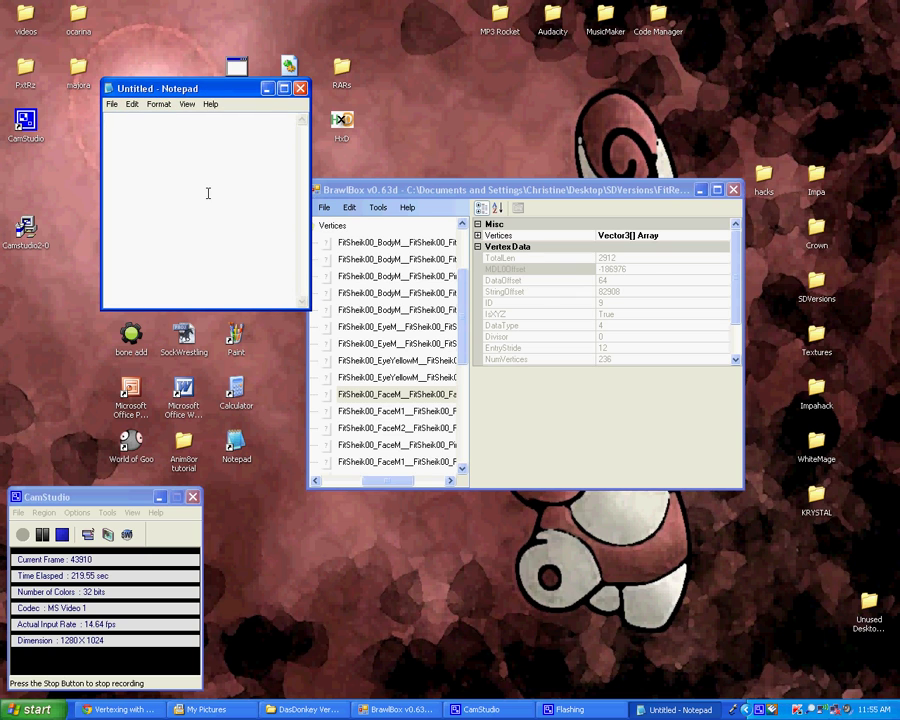
{"action": "type", "text": "-186976"}
{"action": "left_click", "coordinate": [267, 89]}
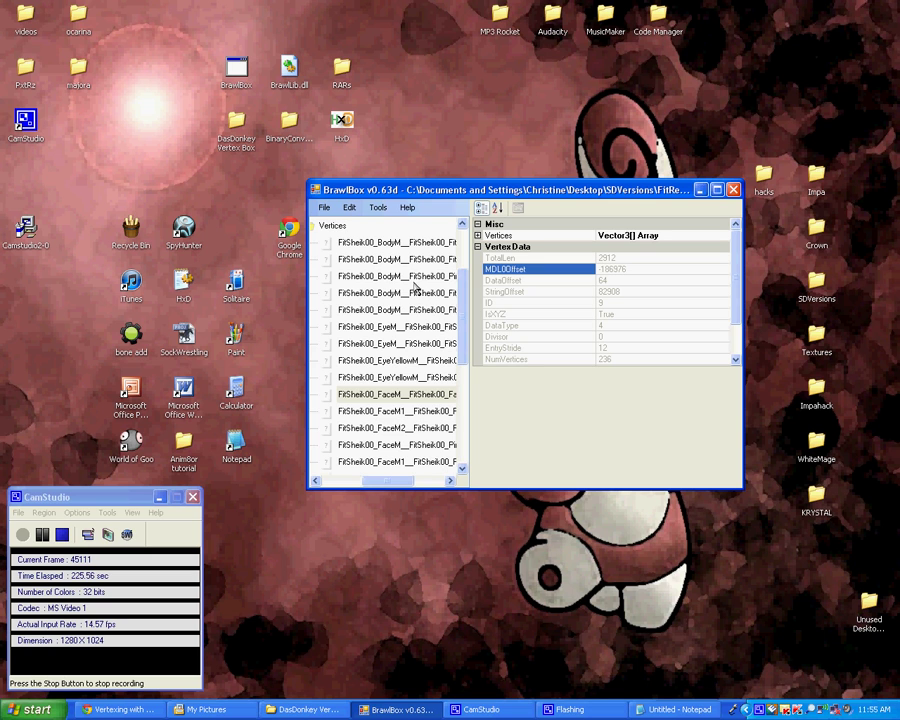
Collapse the FitSheik00 model tree and export the whole model as a raw MDL0 file named model in the DasDonkey Vertex Box folder.
{"action": "scroll", "coordinate": [390, 340], "scroll_direction": "up", "scroll_amount": 2}
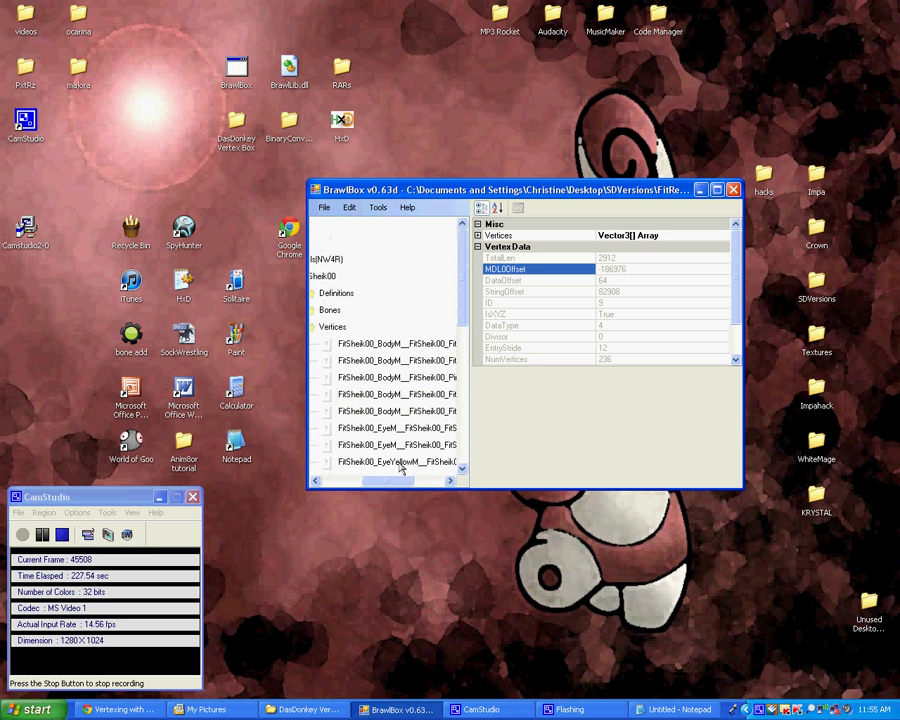
{"action": "left_click_drag", "start_coordinate": [394, 484], "coordinate": [366, 478]}
{"action": "left_click", "coordinate": [387, 327]}
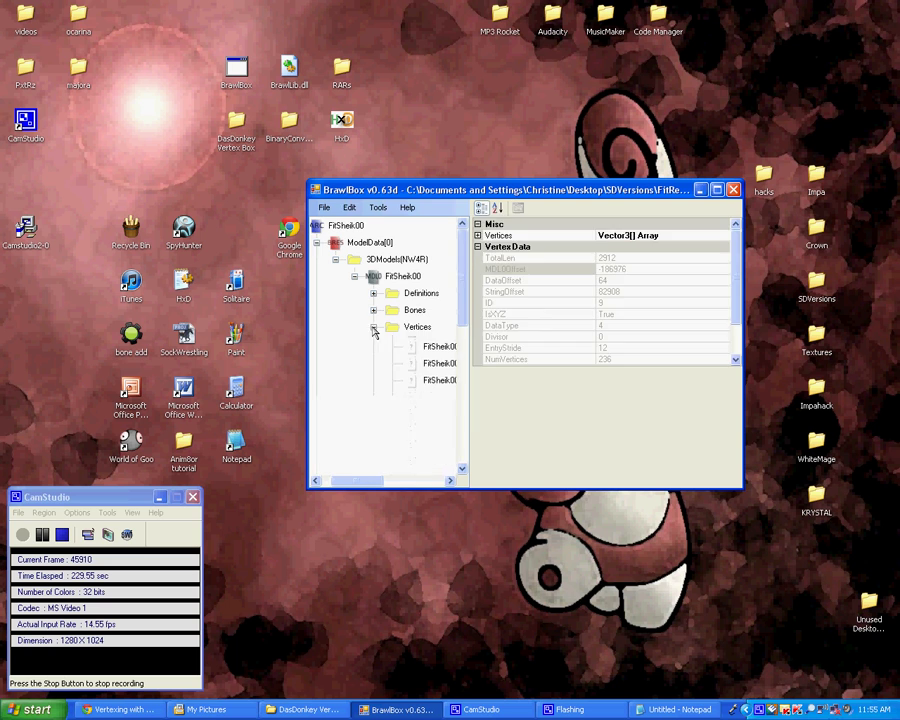
{"action": "left_click", "coordinate": [369, 276]}
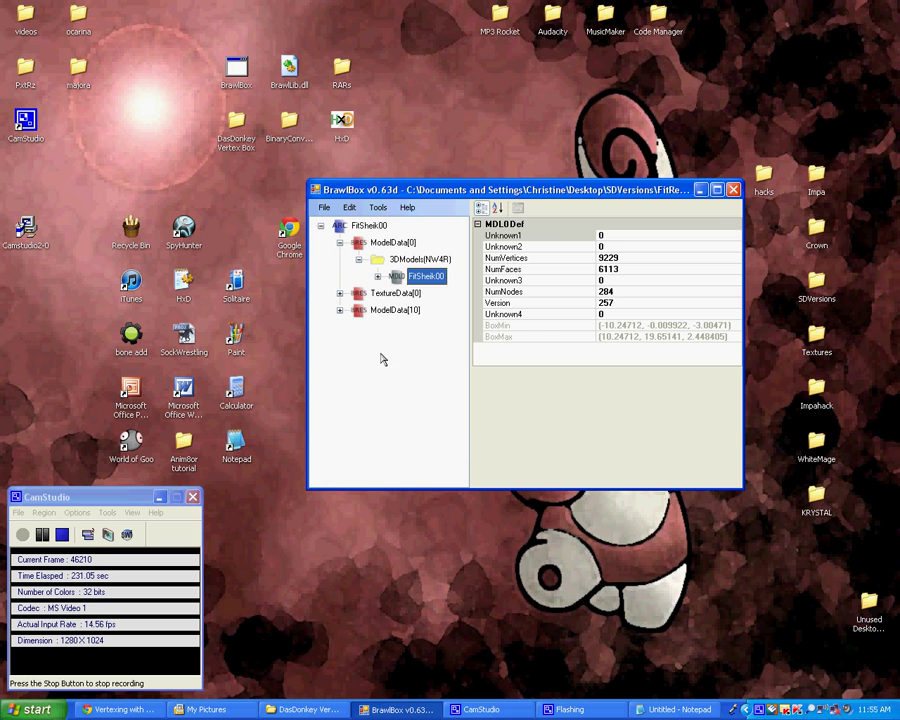
{"action": "right_click", "coordinate": [427, 280]}
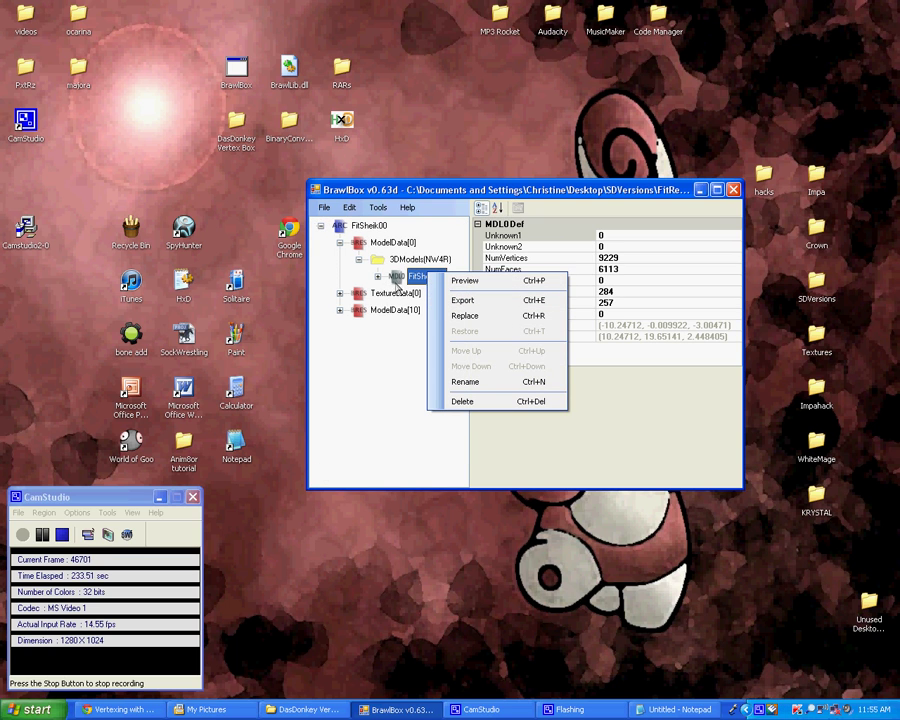
{"action": "left_click", "coordinate": [462, 300]}
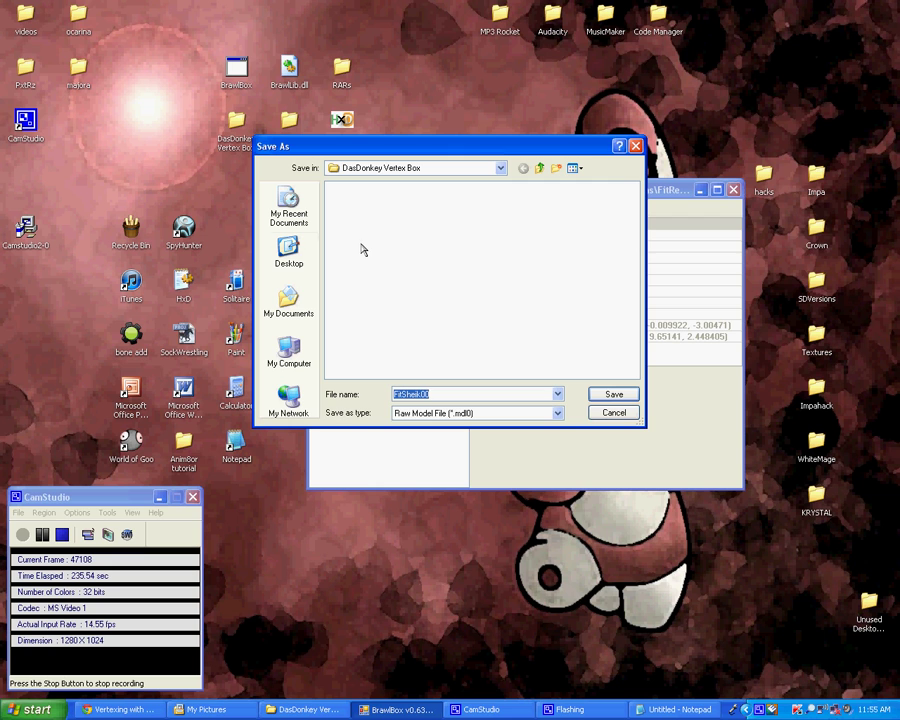
{"action": "type", "text": "model"}
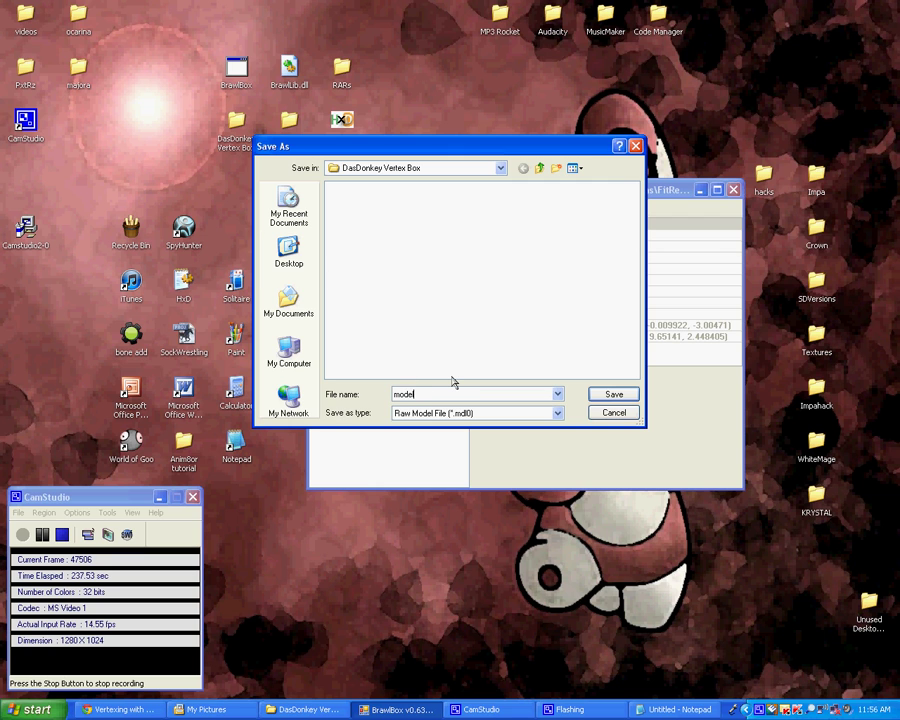
{"action": "key", "text": "Return"}
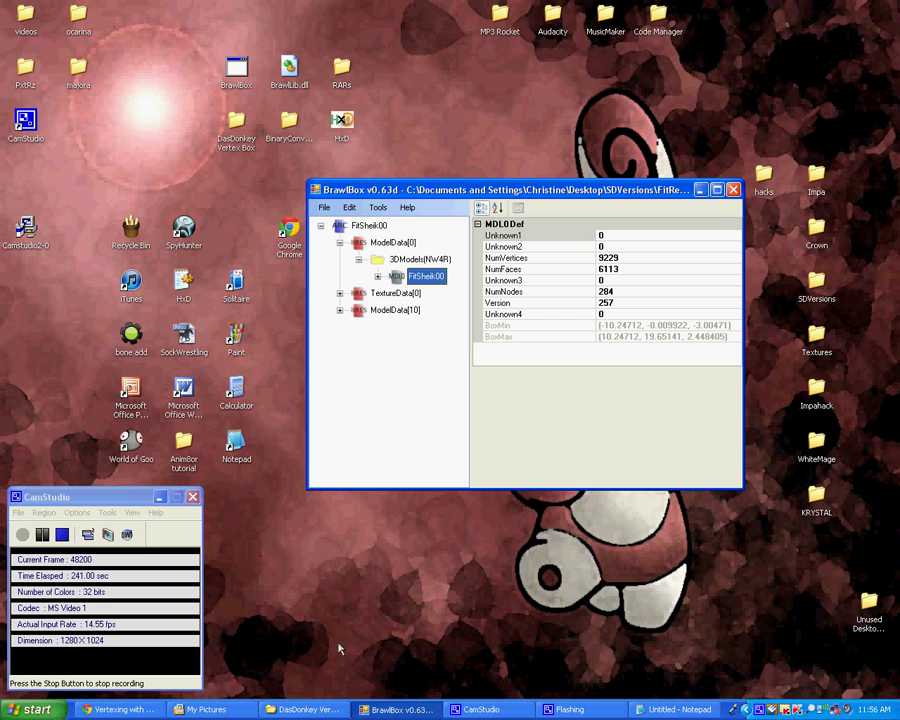
Switch to the DasDonkey Vertex Box folder, close the My Pictures window, and launch DasDonkey Vertex Box.
{"action": "left_click", "coordinate": [305, 709]}
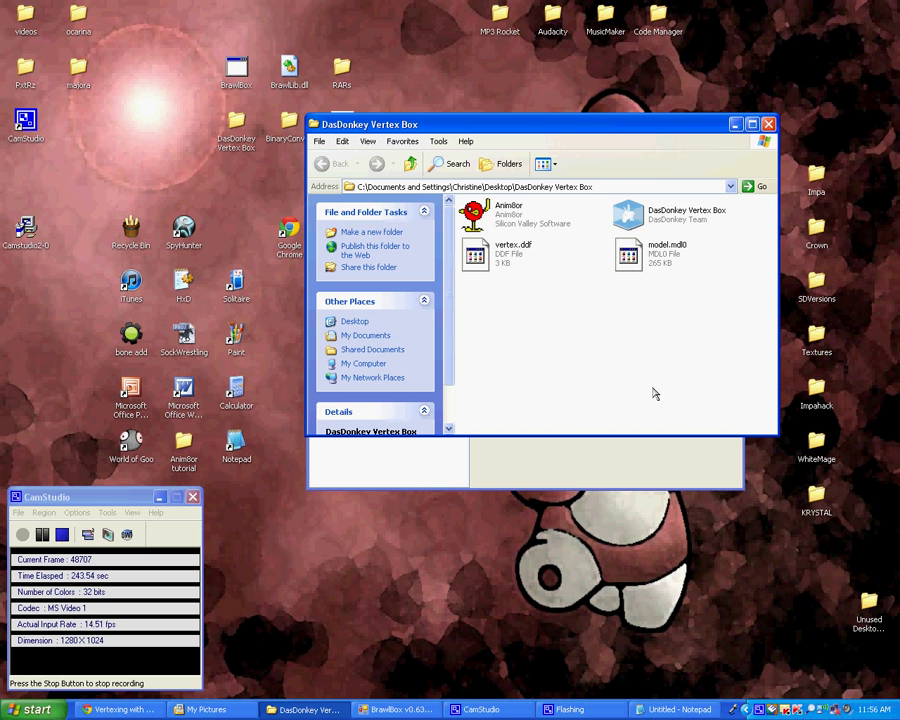
{"action": "left_click_drag", "start_coordinate": [599, 127], "coordinate": [568, 157]}
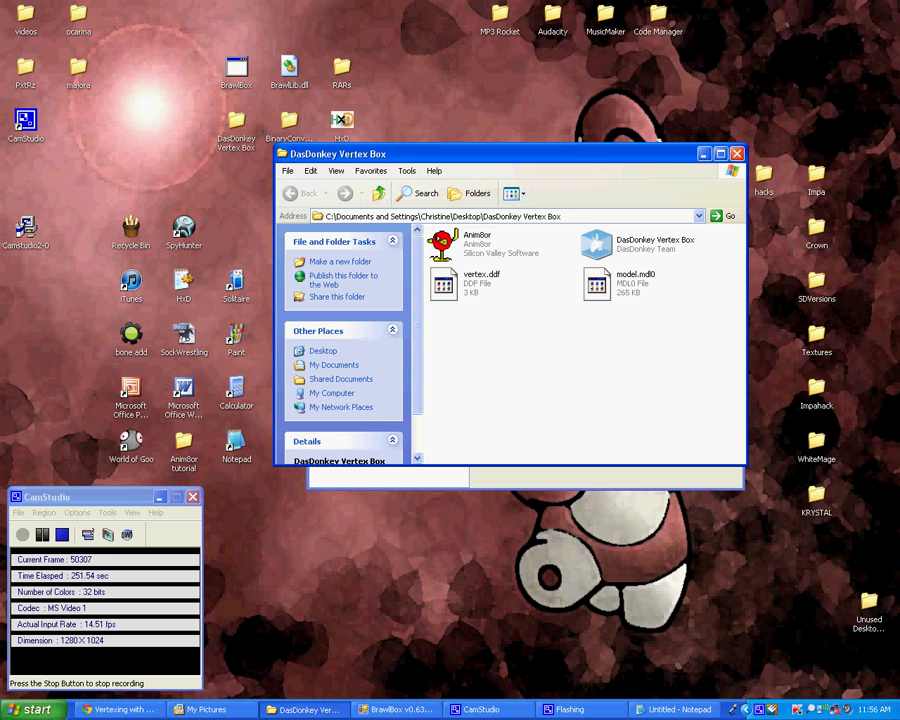
{"action": "right_click", "coordinate": [216, 709]}
{"action": "left_click", "coordinate": [240, 707]}
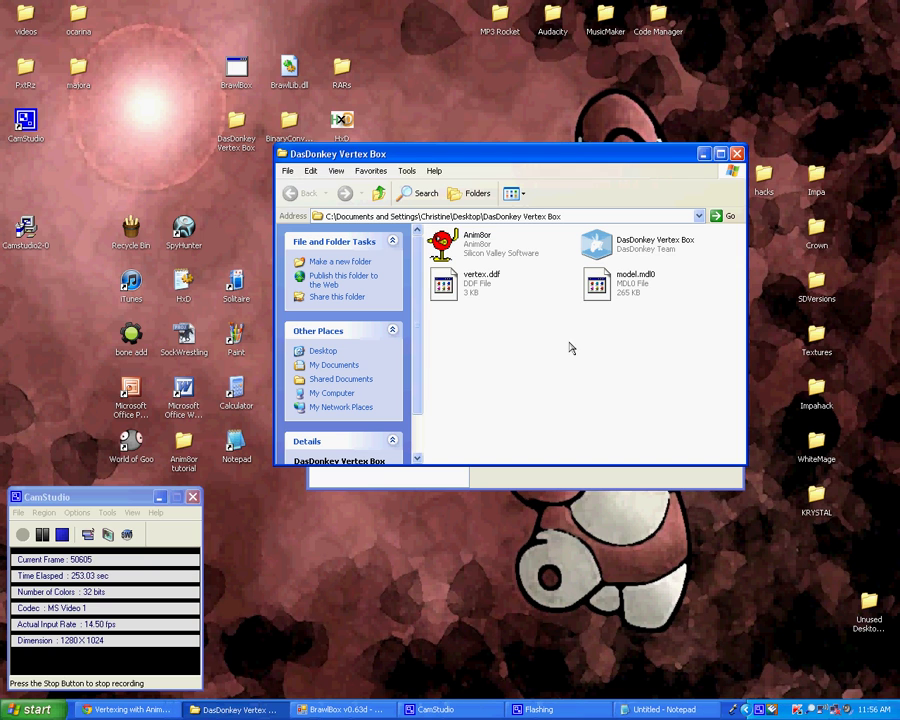
{"action": "double_click", "coordinate": [633, 250]}
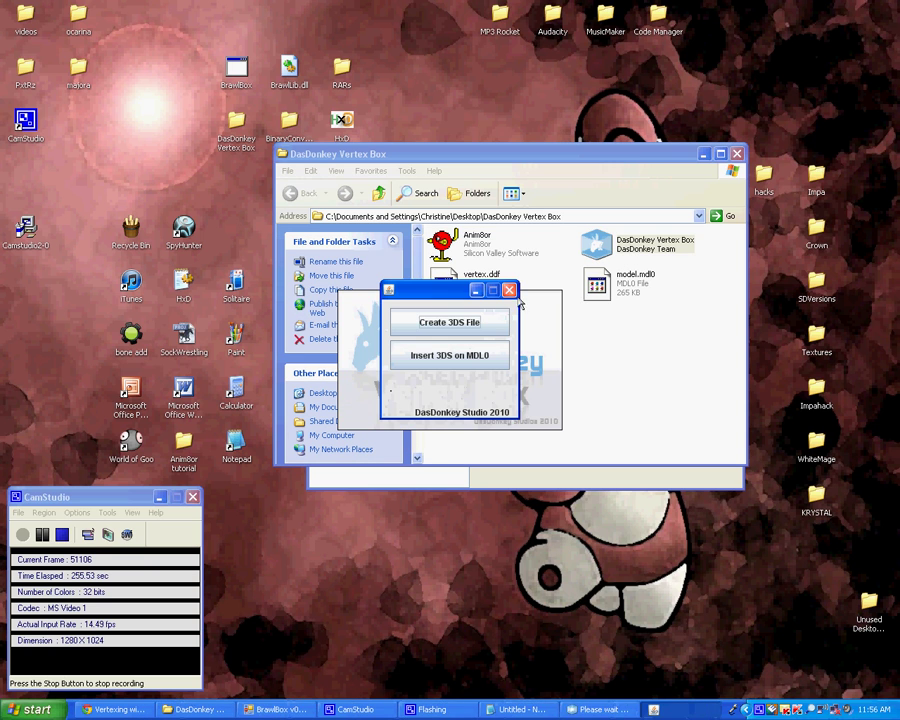
Create the 3DS file from the exported vertex data and close DasDonkey Vertex Box.
{"action": "left_click", "coordinate": [470, 322]}
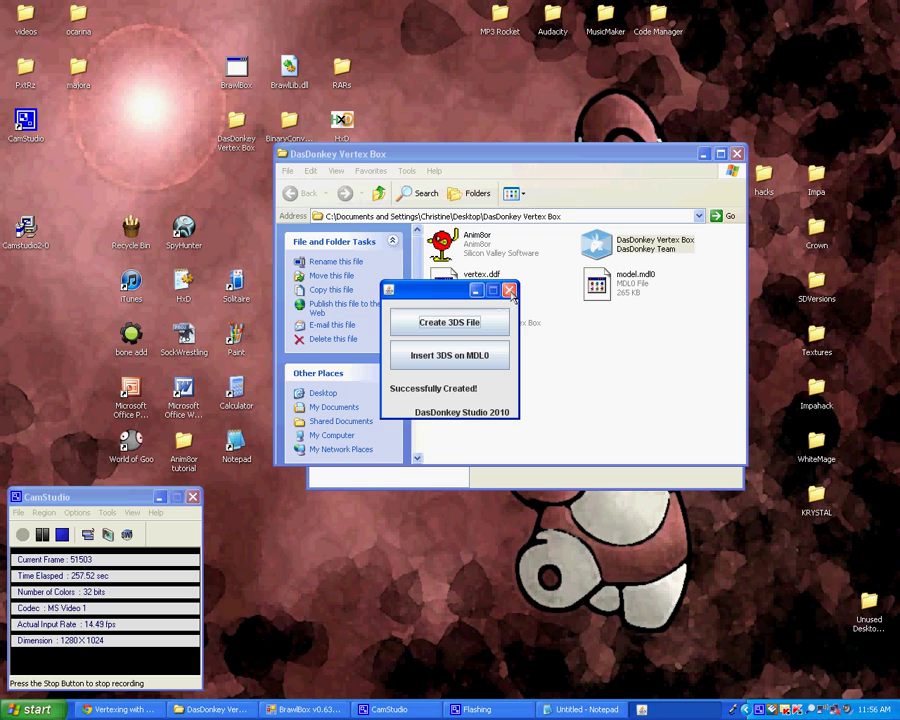
{"action": "left_click", "coordinate": [510, 291]}
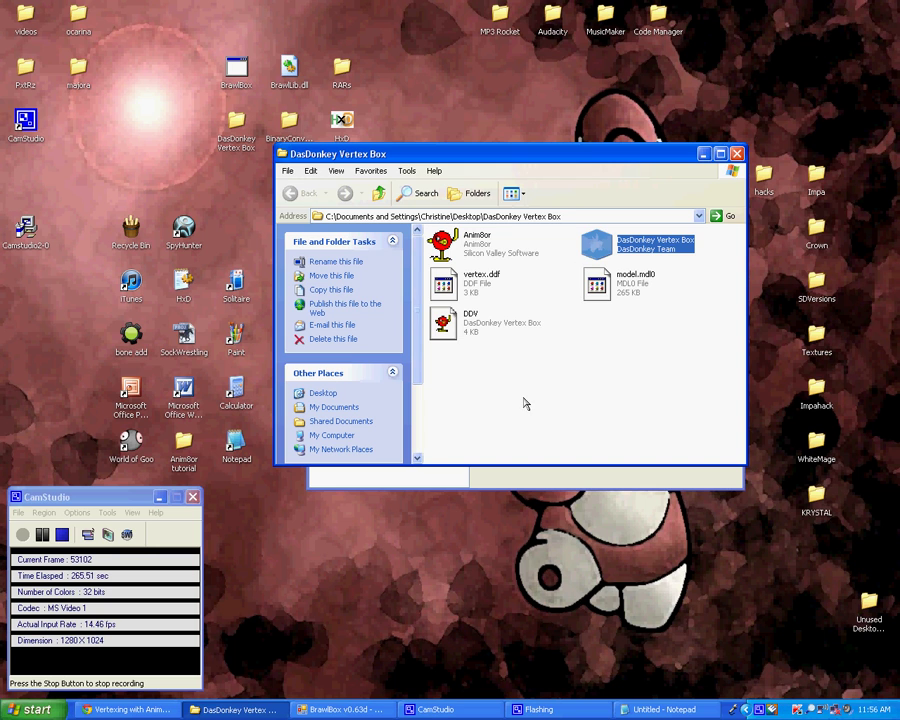
Launch Anim8or and load the DDV 3DS file from the DasDonkey Vertex Box folder into it.
{"action": "left_click", "coordinate": [491, 248]}
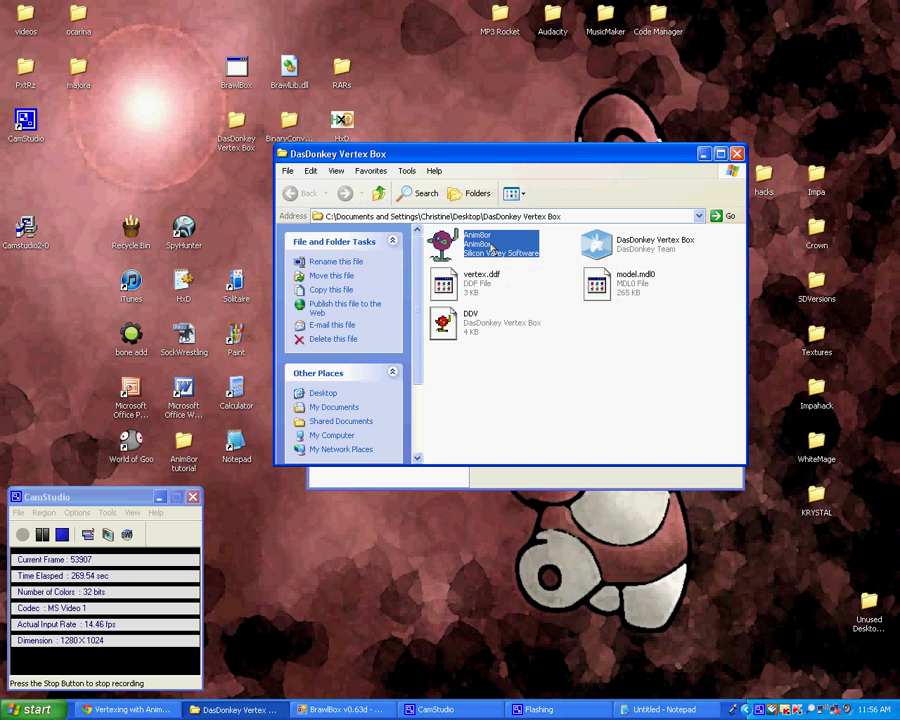
{"action": "double_click", "coordinate": [491, 248]}
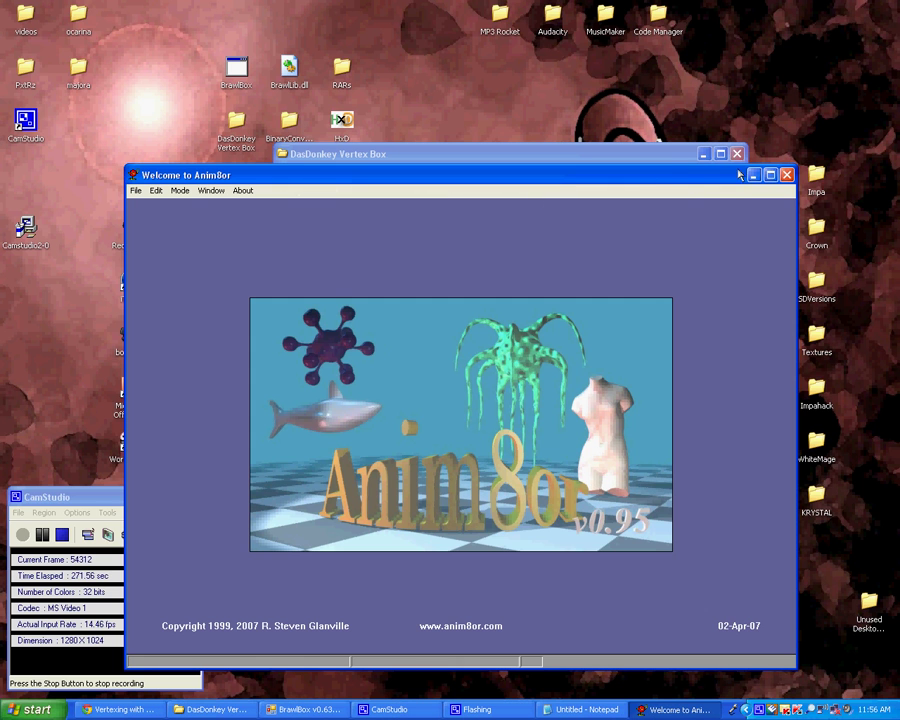
{"action": "left_click_drag", "start_coordinate": [670, 180], "coordinate": [588, 190]}
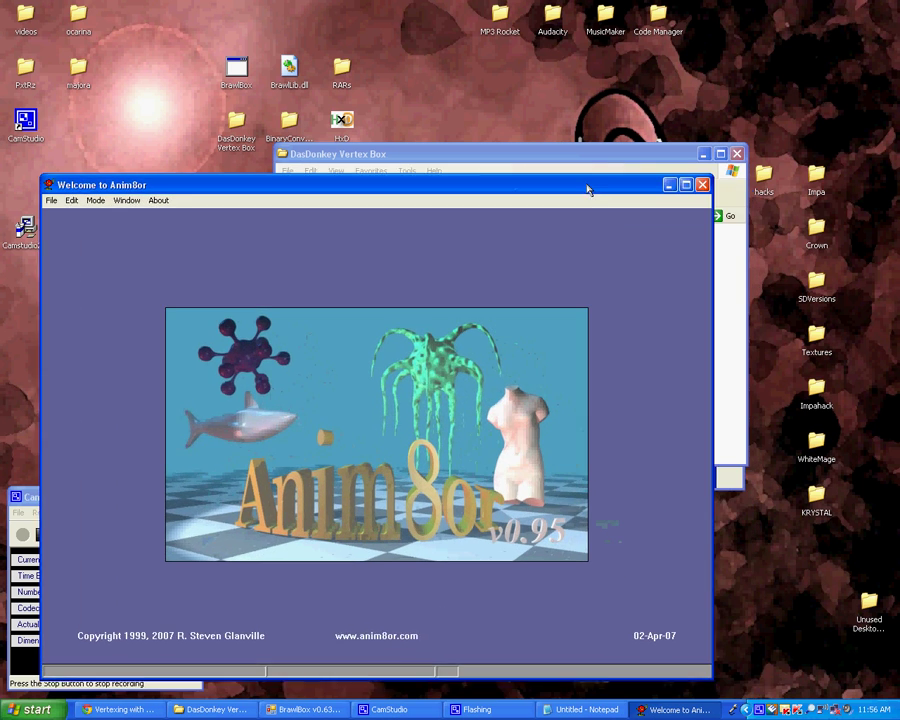
{"action": "left_click_drag", "start_coordinate": [620, 152], "coordinate": [763, 103]}
{"action": "left_click_drag", "start_coordinate": [578, 266], "coordinate": [262, 390]}
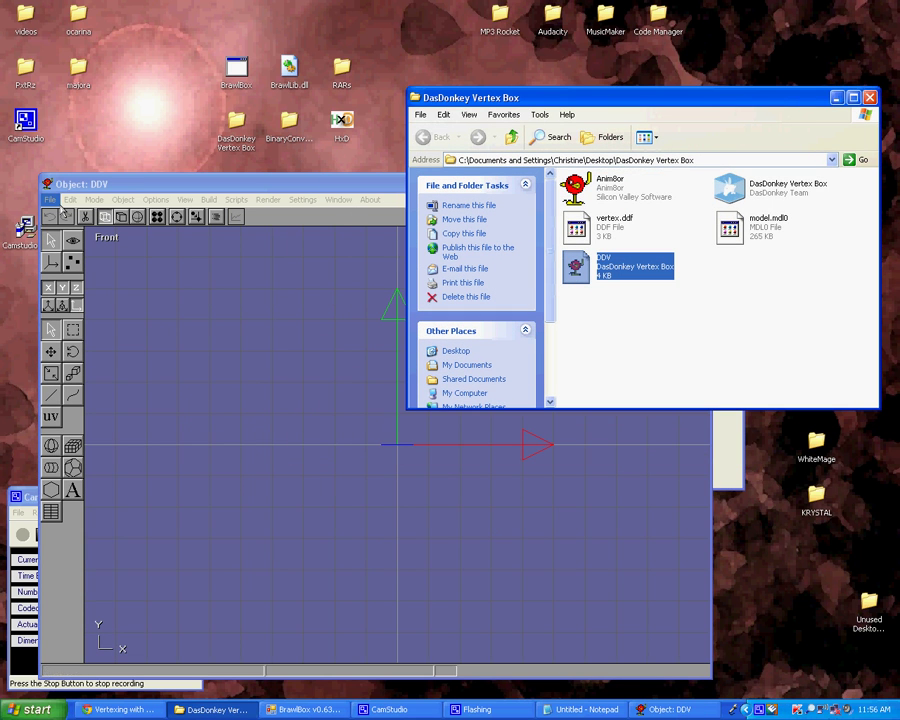
{"action": "left_click", "coordinate": [49, 199]}
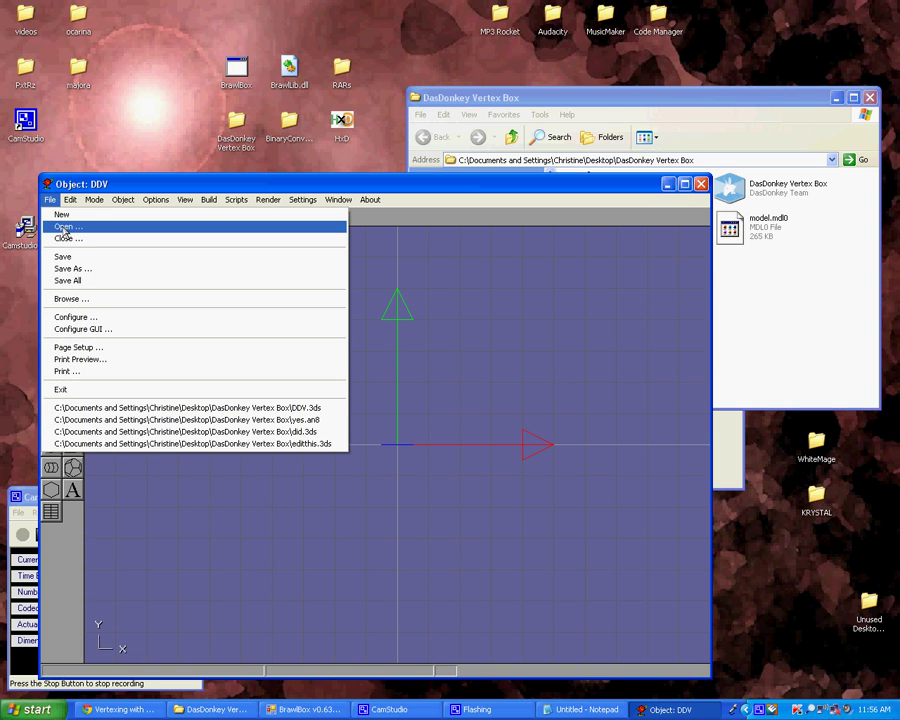
{"action": "mouse_move", "coordinate": [125, 201]}
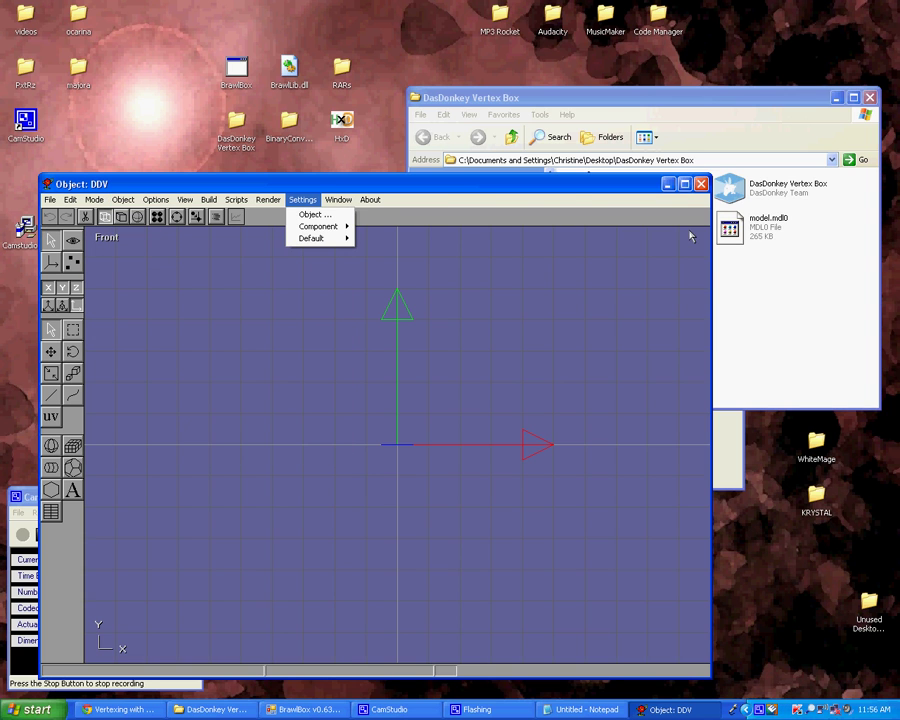
{"action": "left_click", "coordinate": [785, 294]}
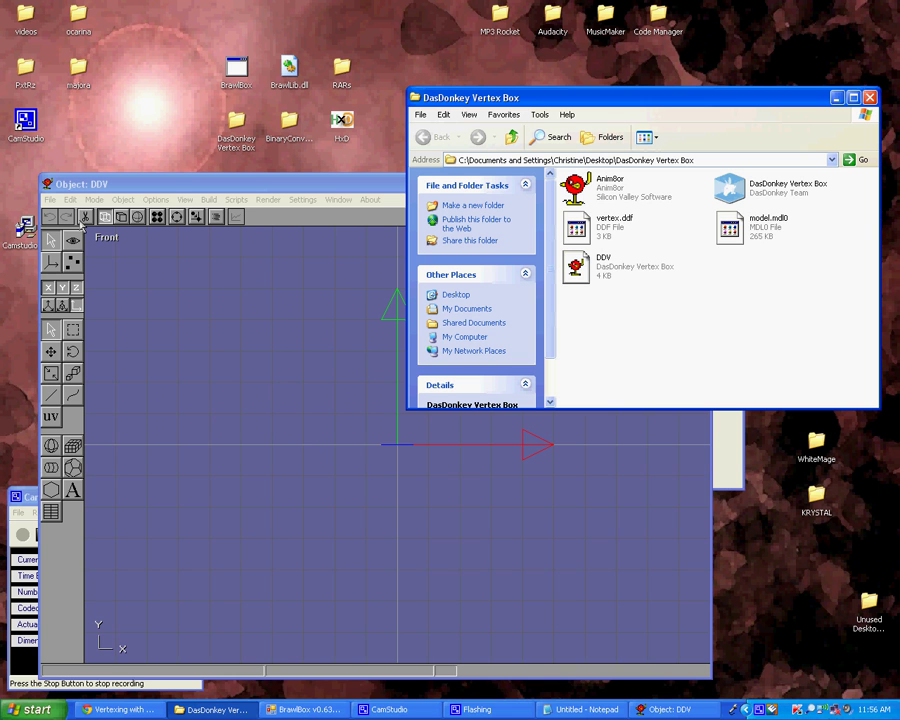
Switch the DDV object to point editing and frame the view on its vertices.
{"action": "left_click", "coordinate": [138, 186]}
{"action": "left_click_drag", "start_coordinate": [138, 186], "coordinate": [232, 116]}
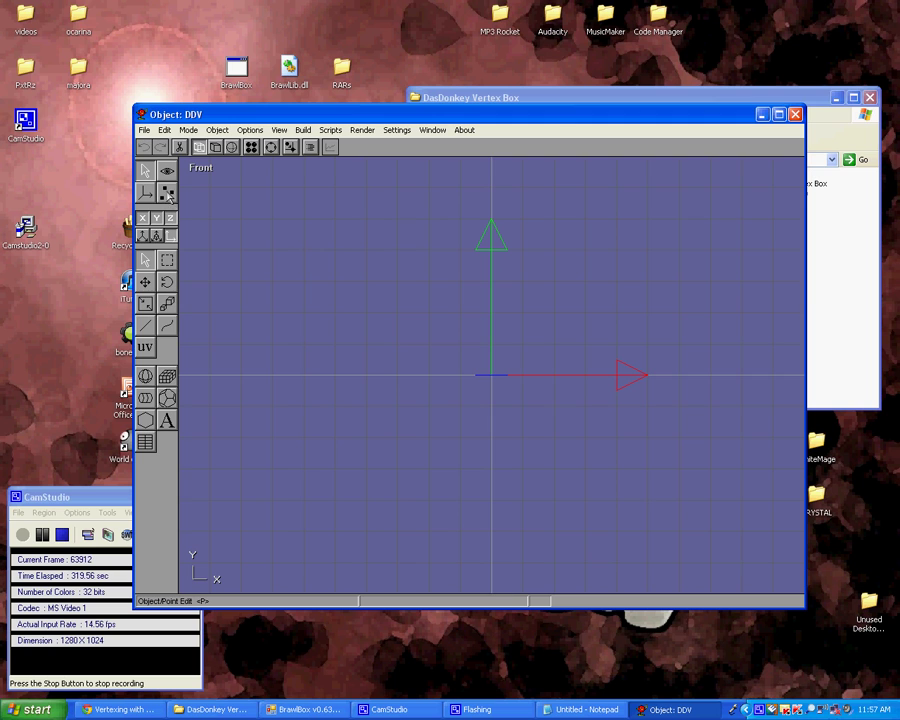
{"action": "left_click", "coordinate": [168, 192]}
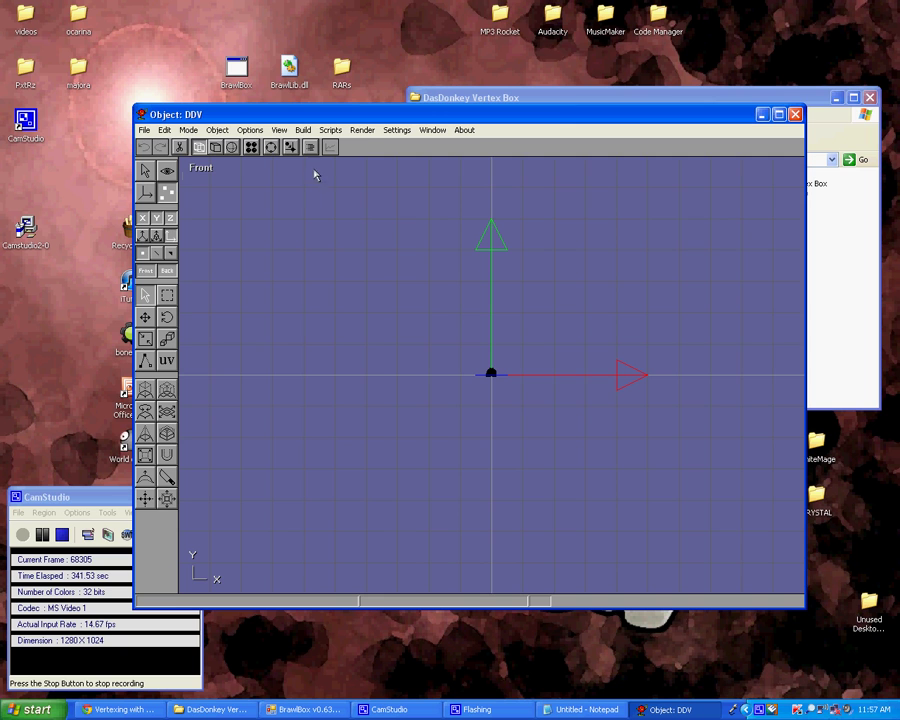
{"action": "left_click", "coordinate": [272, 148]}
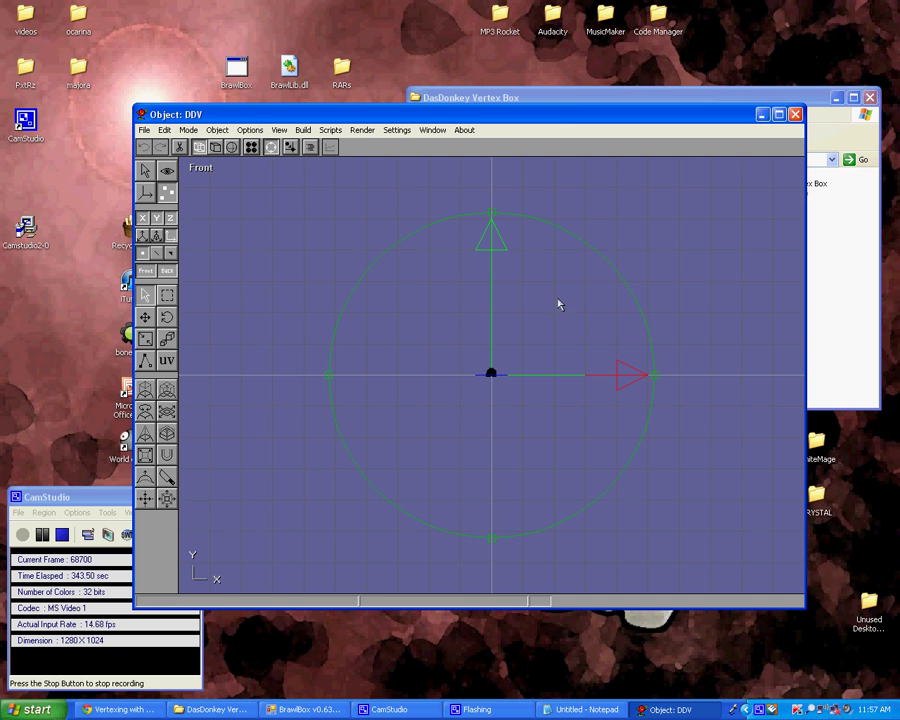
{"action": "left_click_drag", "start_coordinate": [558, 303], "coordinate": [548, 369]}
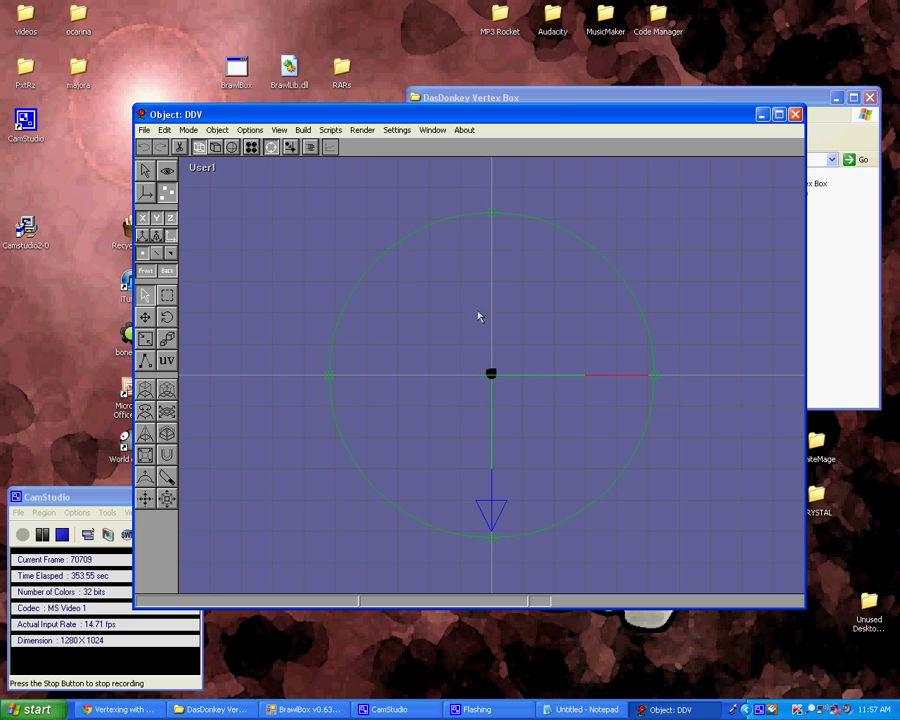
{"action": "left_click", "coordinate": [165, 173]}
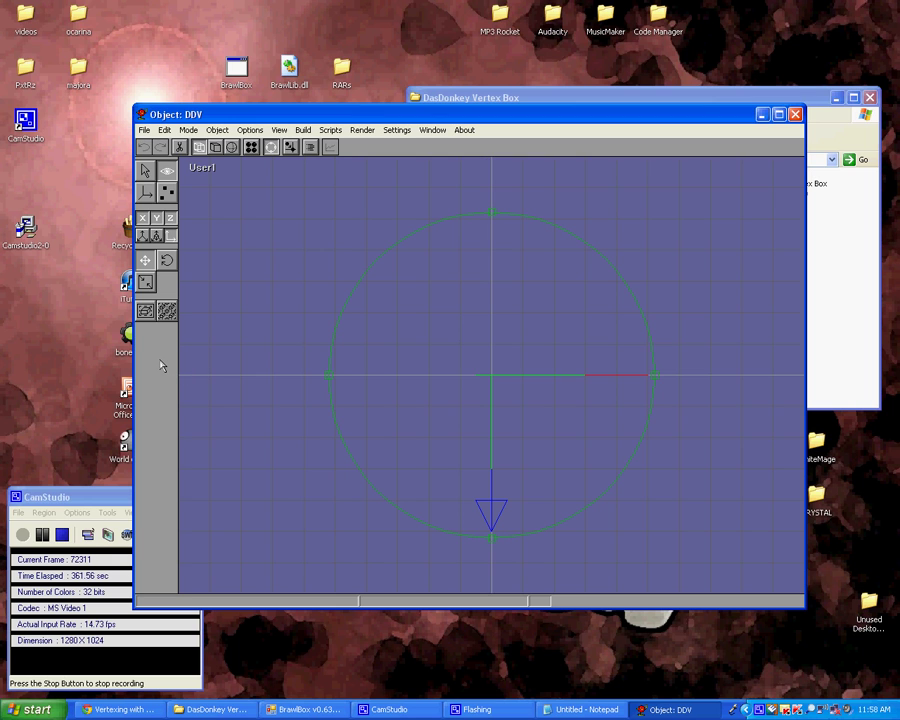
{"action": "left_click", "coordinate": [272, 150]}
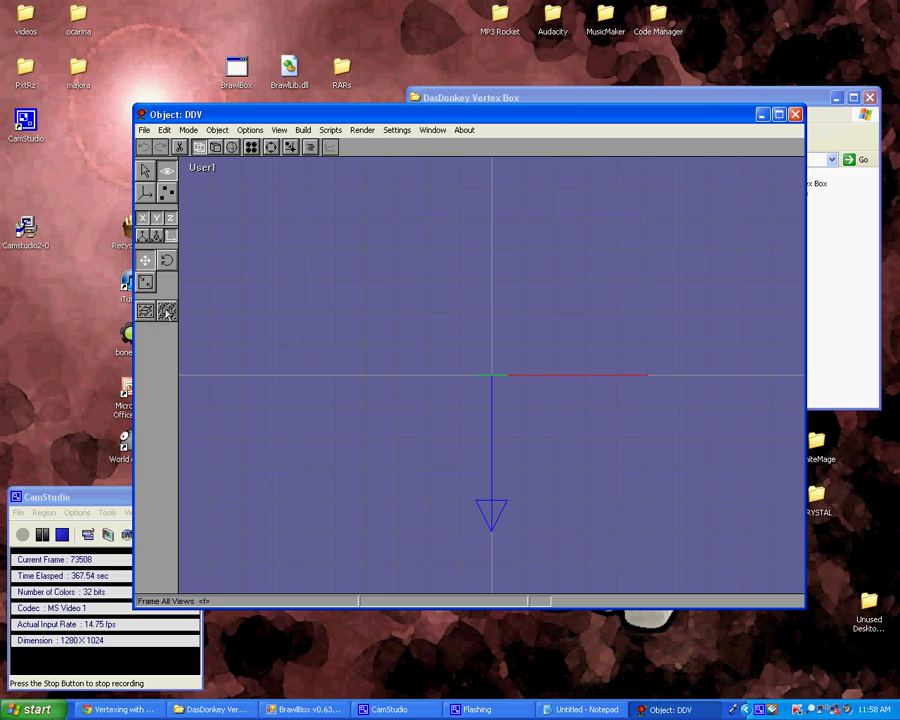
{"action": "left_click", "coordinate": [145, 311]}
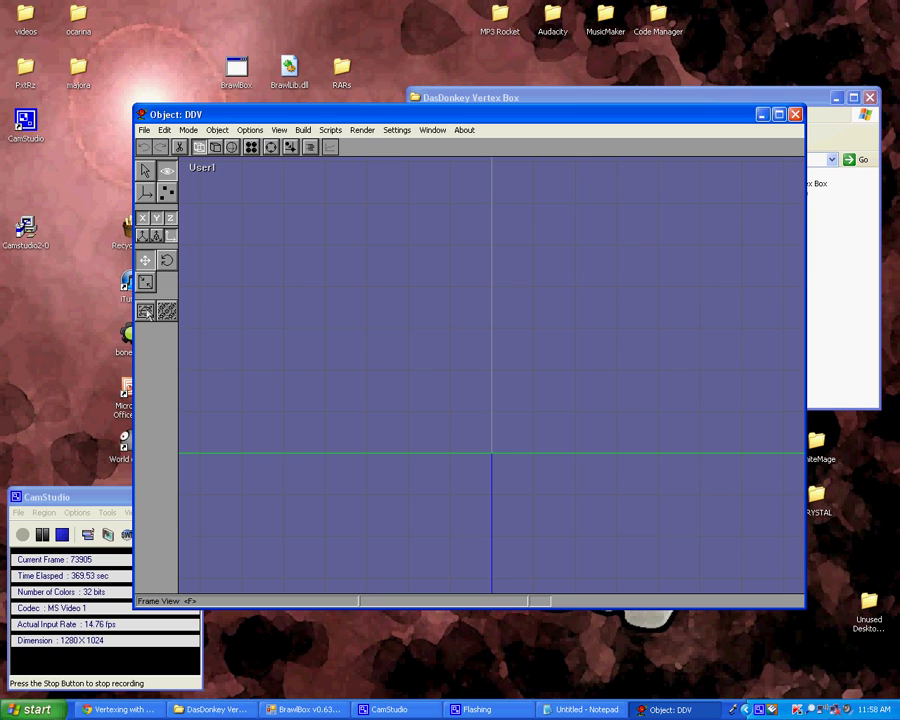
{"action": "left_click", "coordinate": [168, 193]}
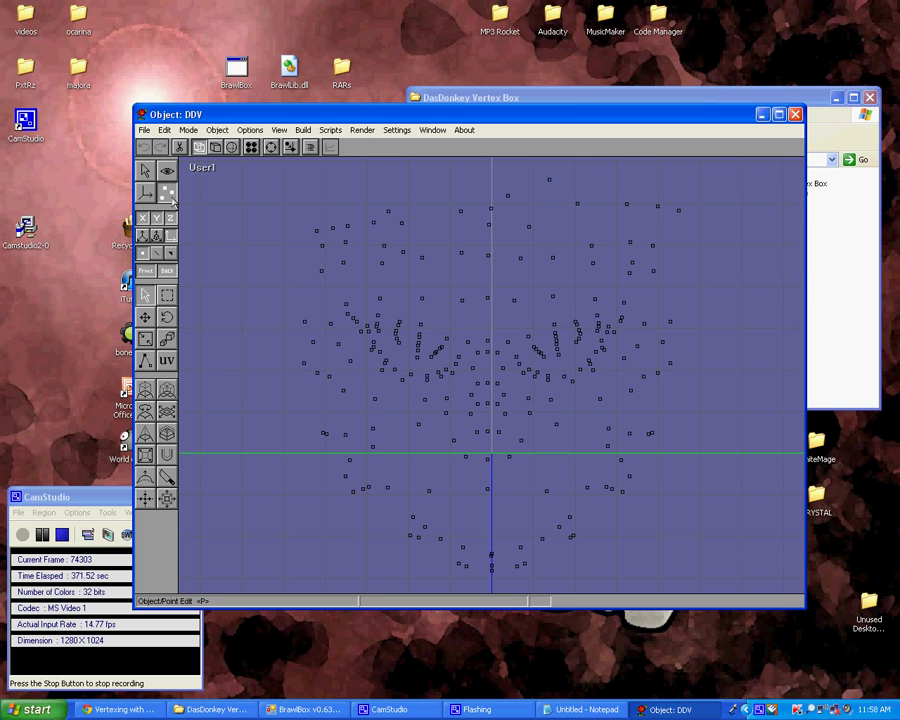
Examine the face's vertices from several angles with the Arc Rotate tool, then reframe them and leave the tool.
{"action": "left_click", "coordinate": [270, 147]}
{"action": "left_click_drag", "start_coordinate": [473, 444], "coordinate": [535, 380]}
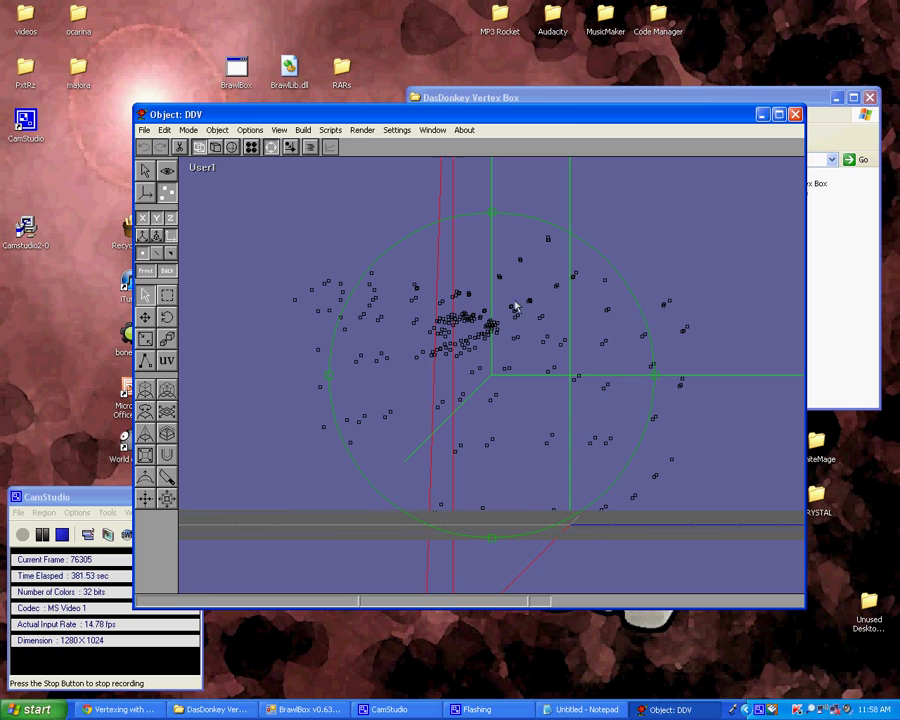
{"action": "left_click_drag", "start_coordinate": [500, 320], "coordinate": [435, 317]}
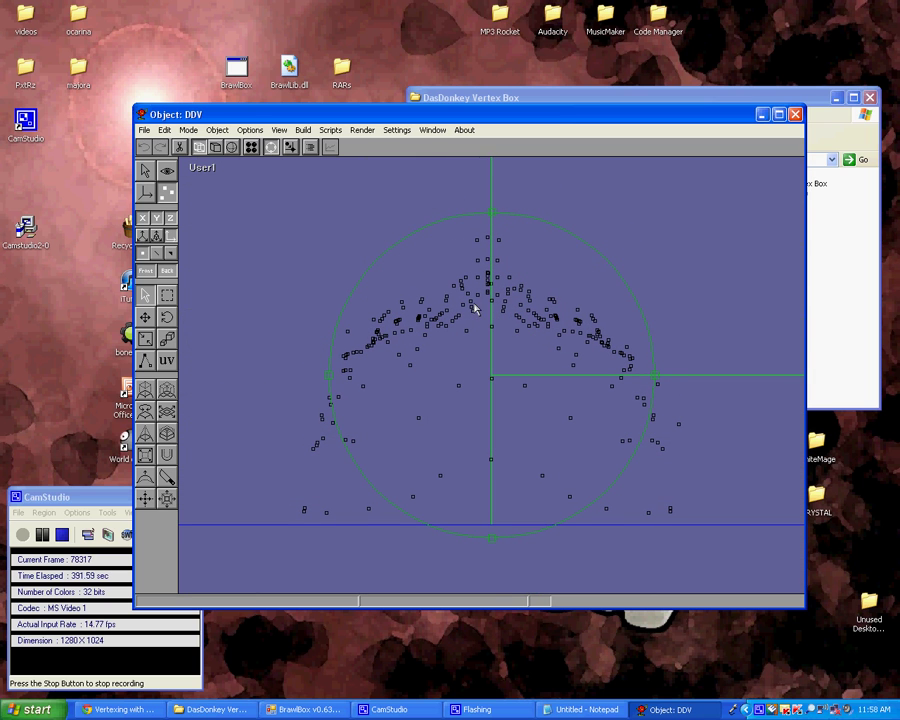
{"action": "left_click_drag", "start_coordinate": [680, 283], "coordinate": [887, 437]}
{"action": "key", "text": "Home"}
{"action": "left_click_drag", "start_coordinate": [527, 293], "coordinate": [527, 363]}
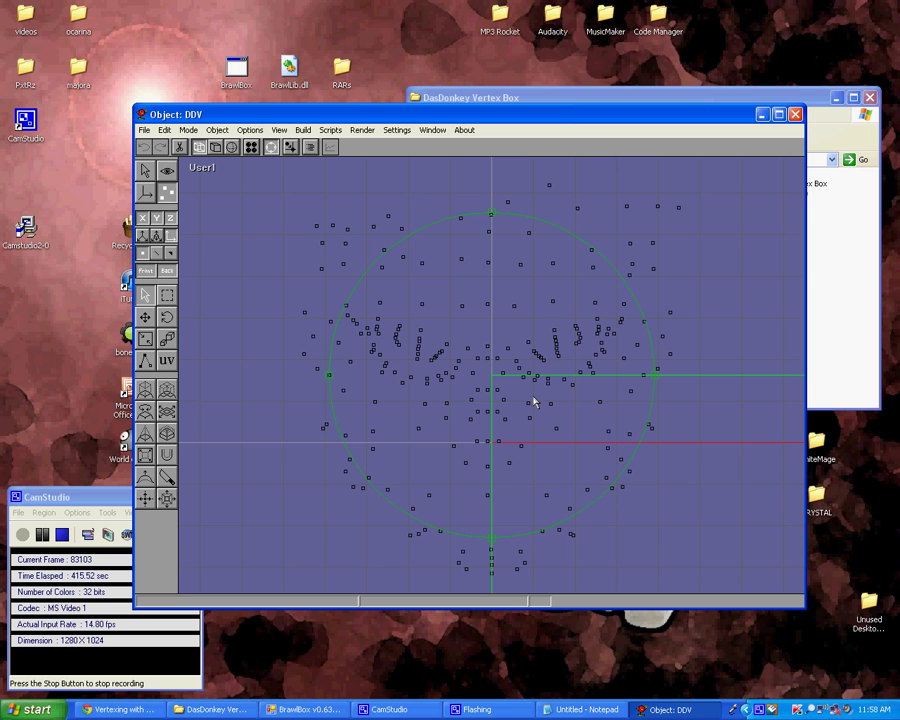
{"action": "right_click_drag", "start_coordinate": [536, 396], "coordinate": [537, 333]}
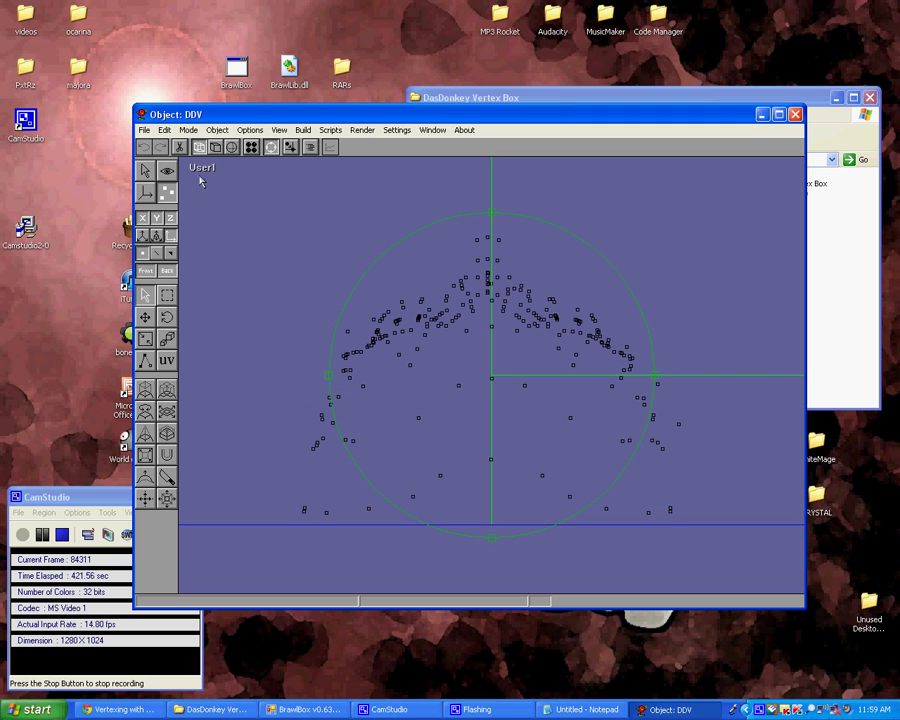
{"action": "left_click", "coordinate": [169, 172]}
{"action": "left_click", "coordinate": [168, 311]}
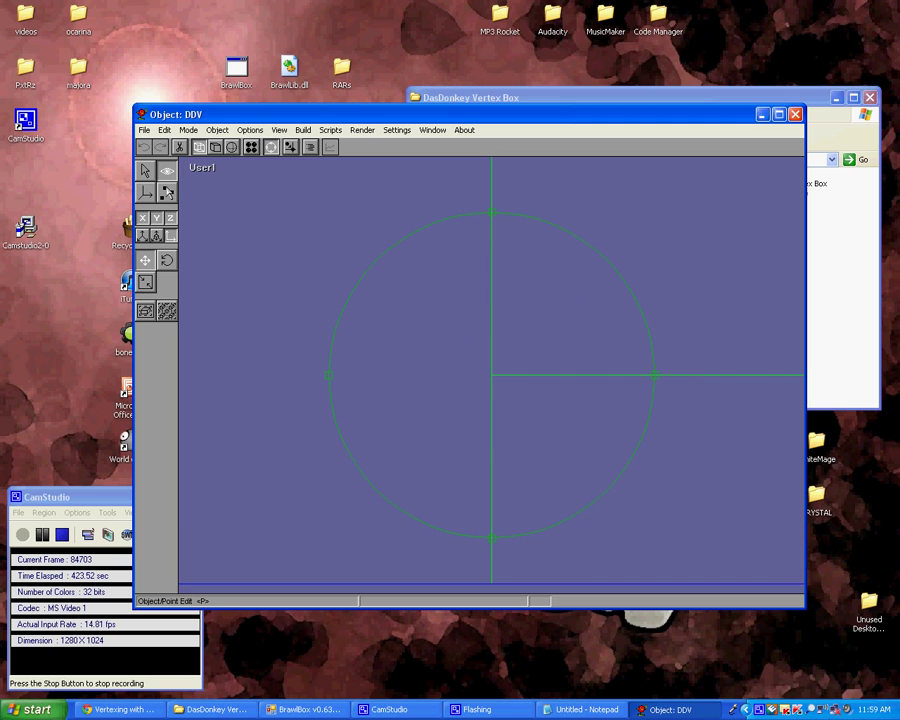
{"action": "left_click", "coordinate": [167, 192]}
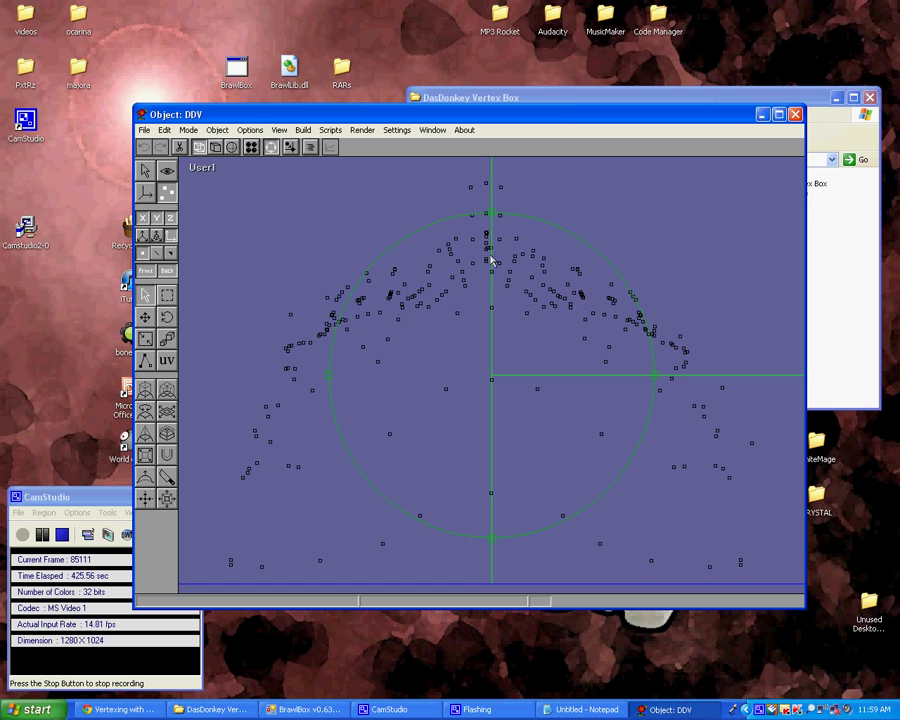
{"action": "left_click_drag", "start_coordinate": [505, 272], "coordinate": [507, 340]}
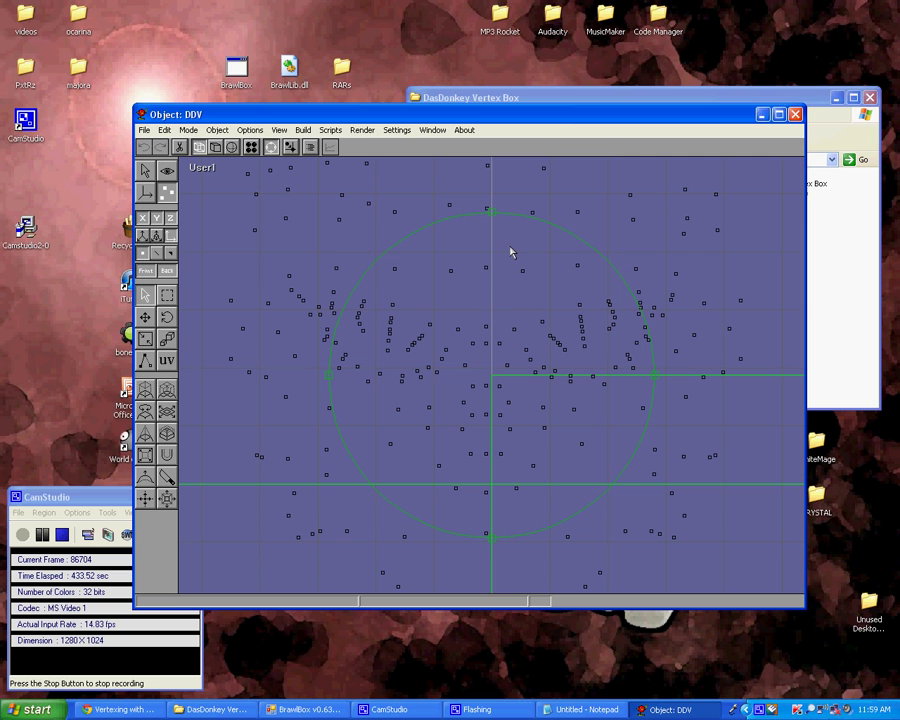
{"action": "left_click_drag", "start_coordinate": [510, 252], "coordinate": [552, 448]}
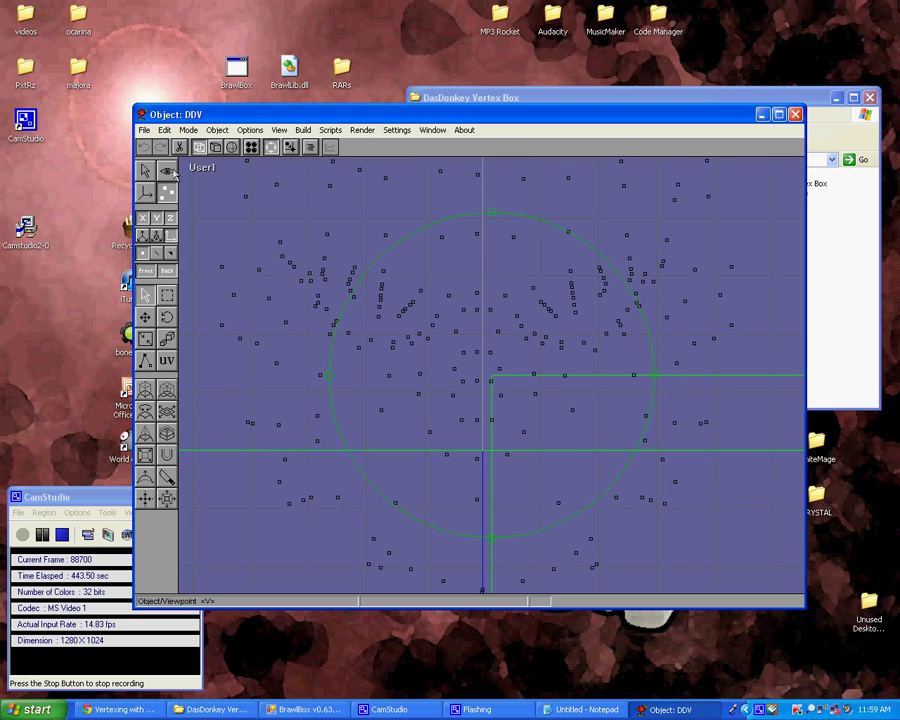
{"action": "left_click", "coordinate": [167, 193]}
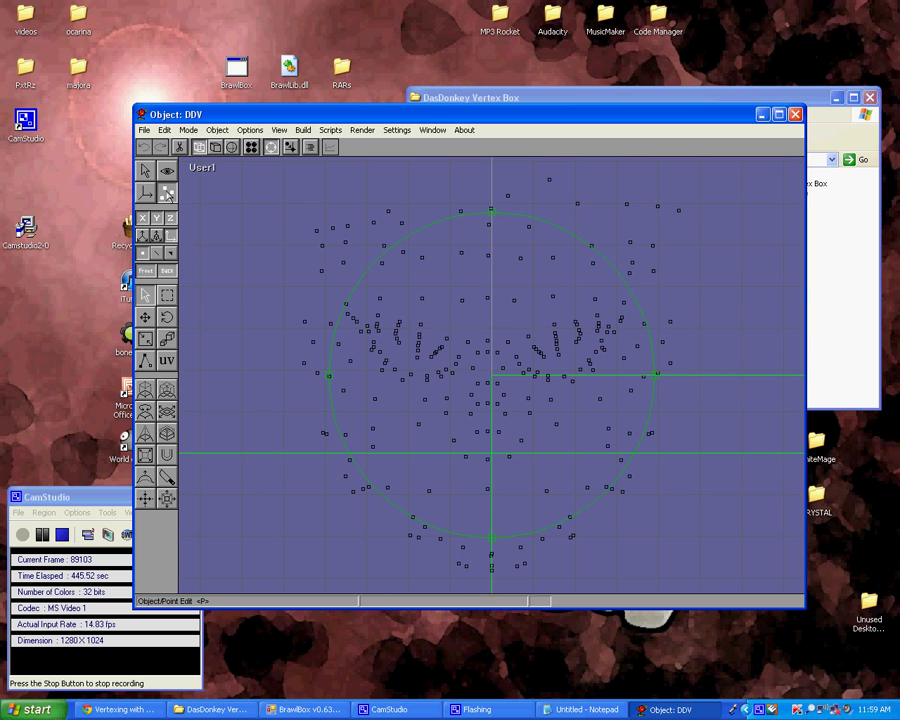
{"action": "left_click", "coordinate": [272, 148]}
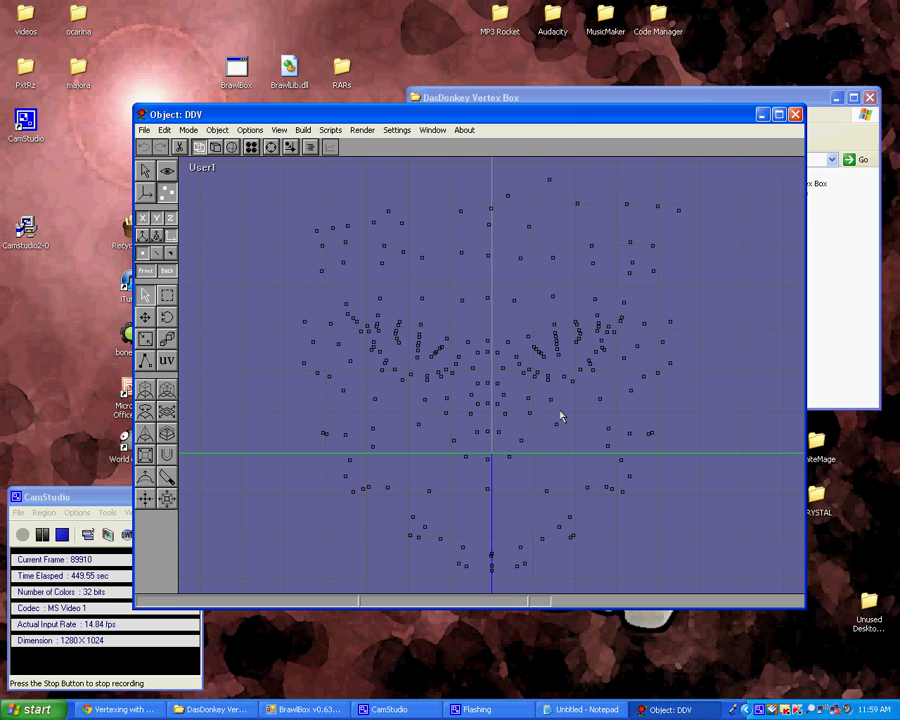
In a side view of the face, select the cluster of outer vertices beyond the vertical axis and nudge them outward and upward.
{"action": "left_click", "coordinate": [272, 148]}
{"action": "left_click_drag", "start_coordinate": [427, 327], "coordinate": [558, 376]}
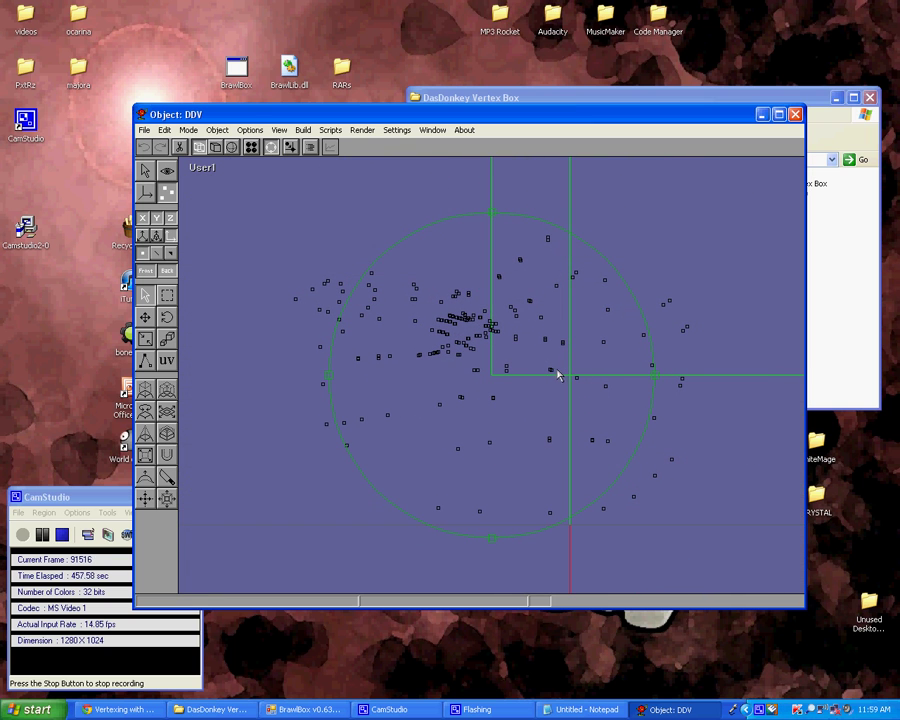
{"action": "left_click", "coordinate": [272, 148]}
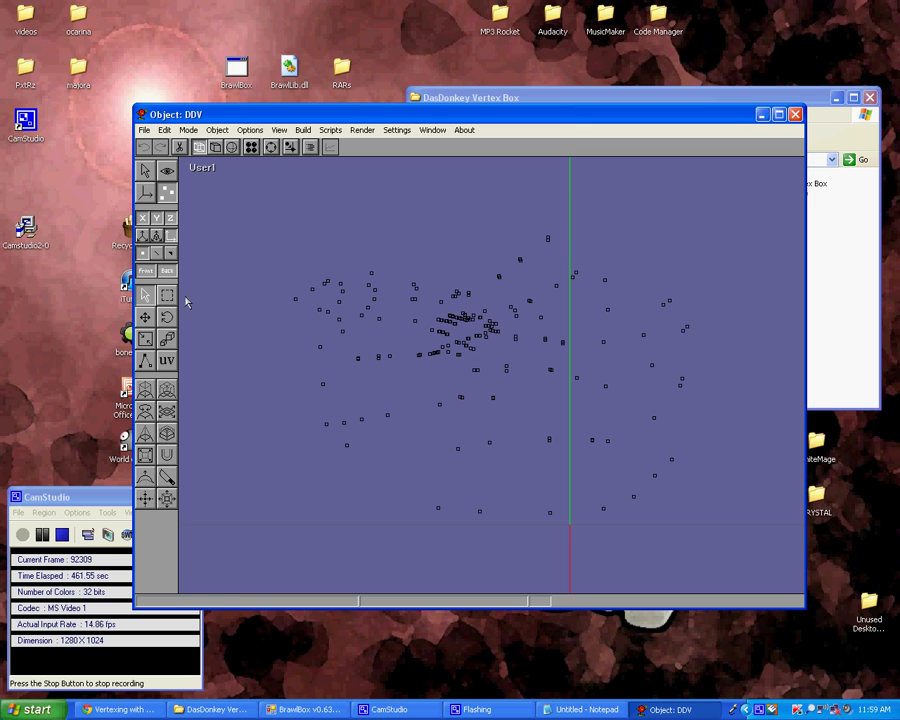
{"action": "left_click_drag", "start_coordinate": [618, 273], "coordinate": [710, 432]}
{"action": "key", "text": "Right"}
{"action": "key", "text": "Right"}
{"action": "key", "text": "Right"}
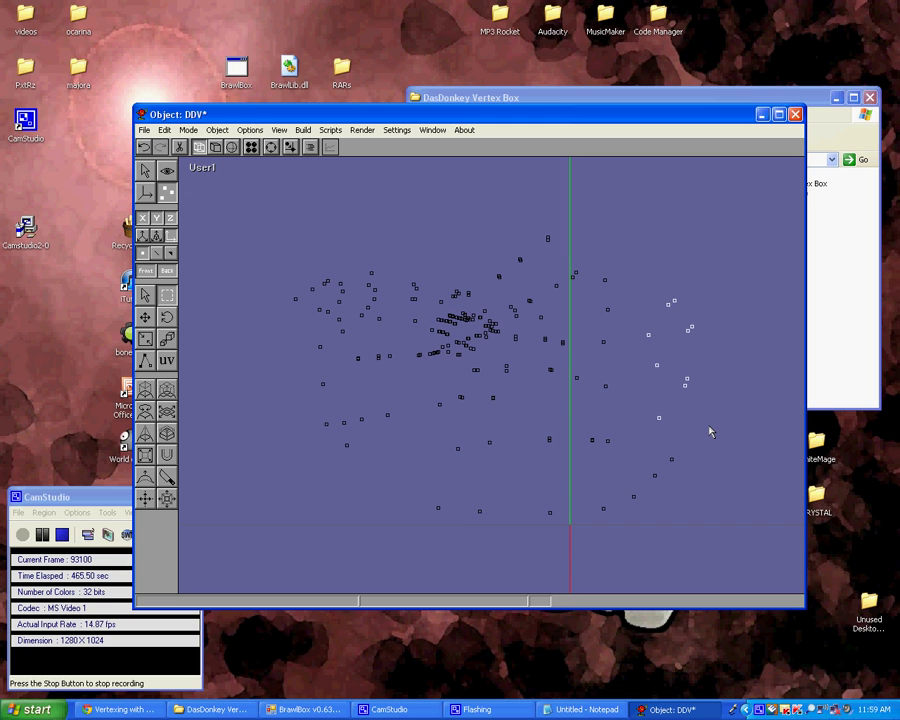
{"action": "key", "text": "Right"}
{"action": "key", "text": "Right"}
{"action": "key", "text": "Right"}
{"action": "key", "text": "Right"}
{"action": "key", "text": "Right"}
{"action": "key", "text": "Right"}
{"action": "key", "text": "Right"}
{"action": "key", "text": "Right"}
{"action": "key", "text": "Right"}
{"action": "key", "text": "Right"}
{"action": "key", "text": "Right"}
{"action": "key", "text": "Right"}
{"action": "key", "text": "Right"}
{"action": "key", "text": "Right"}
{"action": "key", "text": "Right"}
{"action": "key", "text": "Right"}
{"action": "key", "text": "Up"}
{"action": "key", "text": "Up"}
{"action": "key", "text": "Up"}
{"action": "key", "text": "Up"}
{"action": "key", "text": "Up"}
{"action": "key", "text": "Up"}
{"action": "key", "text": "Up"}
{"action": "key", "text": "Up"}
{"action": "key", "text": "Up"}
{"action": "key", "text": "Up"}
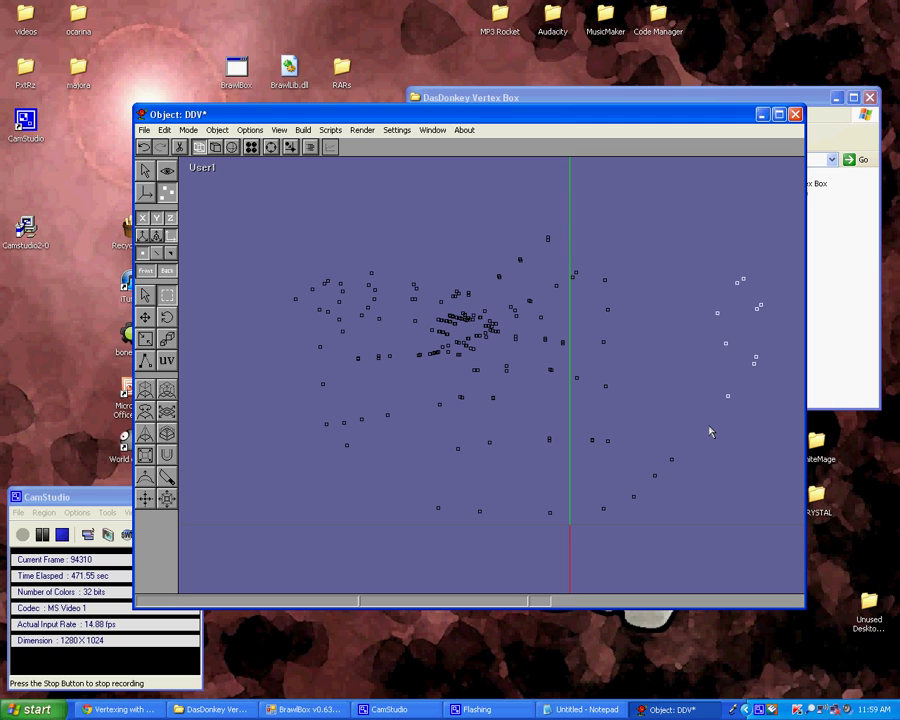
{"action": "key", "text": "Up"}
{"action": "left_click_drag", "start_coordinate": [663, 223], "coordinate": [785, 418]}
{"action": "right_click_drag", "start_coordinate": [660, 330], "coordinate": [660, 8]}
{"action": "left_click", "coordinate": [272, 149]}
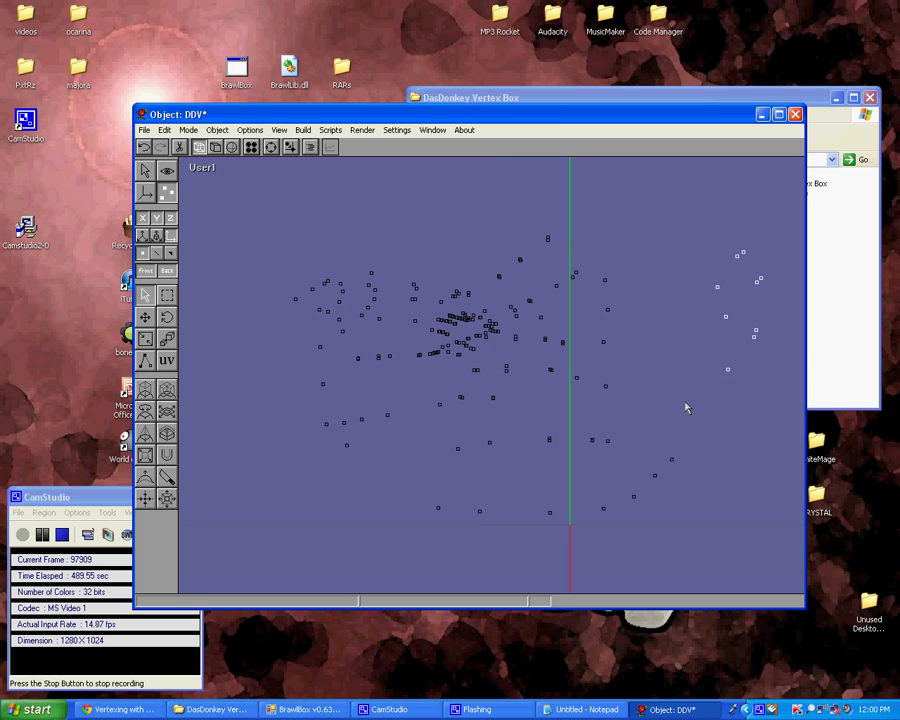
Try rotating all of the face's vertices together with the Rotate tool, and undo back to the outer-cluster selection.
{"action": "left_click", "coordinate": [671, 460]}
{"action": "left_click", "coordinate": [167, 295]}
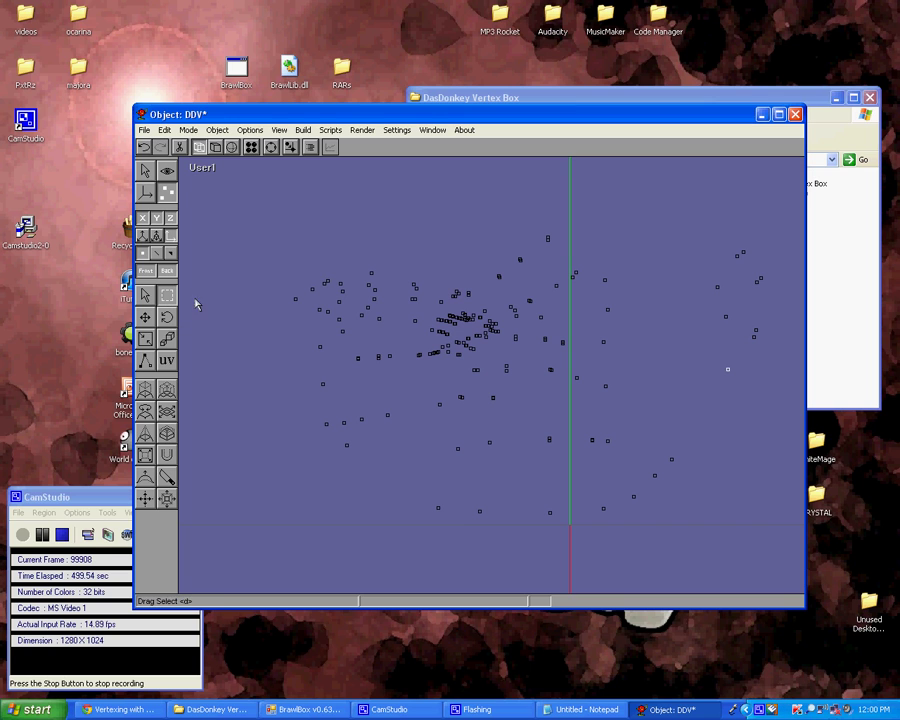
{"action": "left_click_drag", "start_coordinate": [255, 195], "coordinate": [776, 542]}
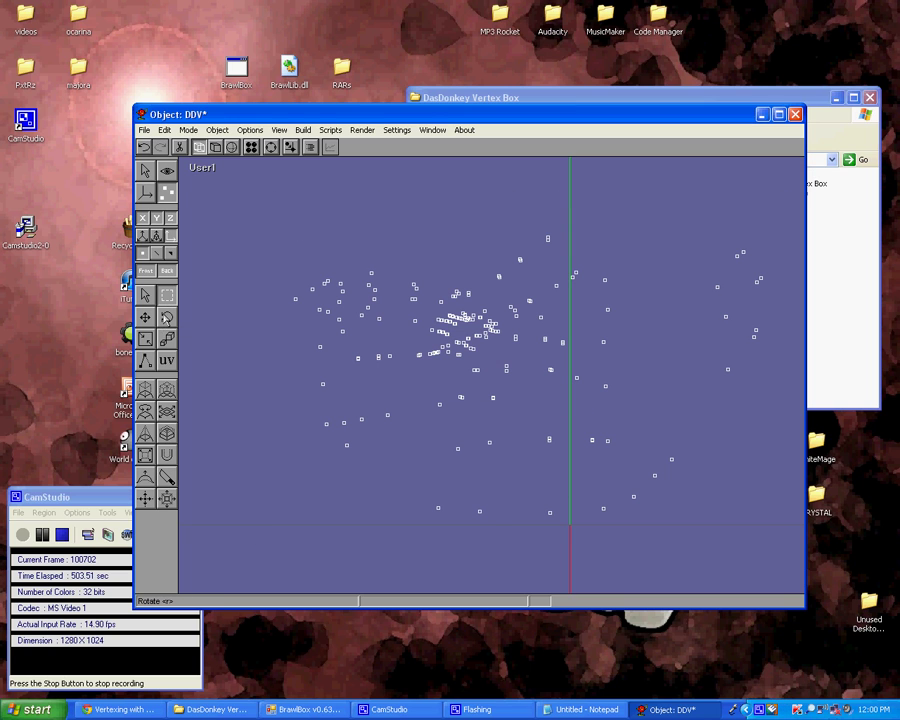
{"action": "left_click", "coordinate": [167, 317]}
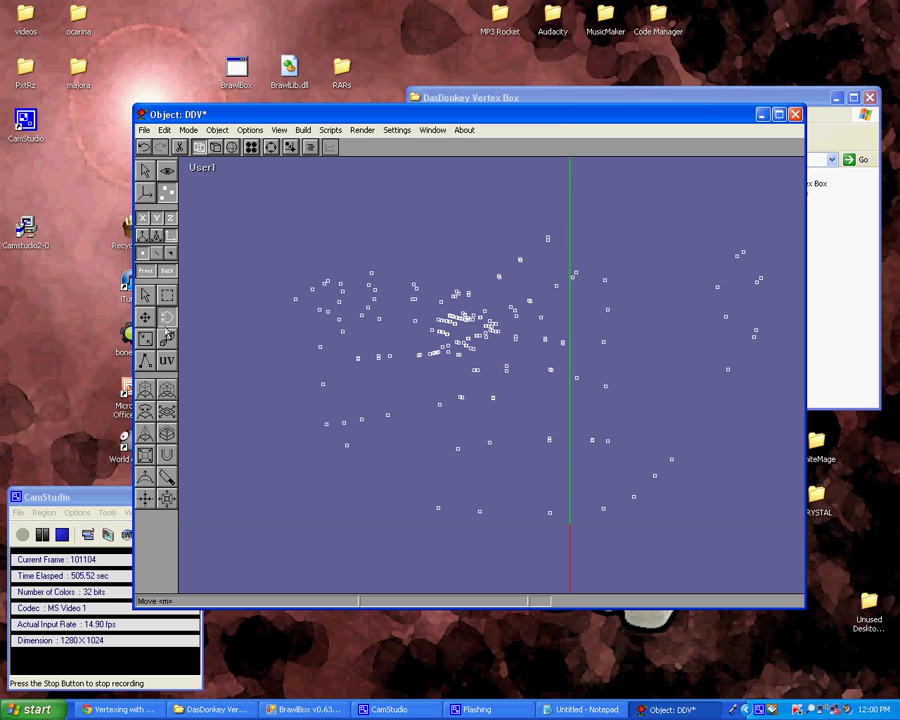
{"action": "key", "text": "Right"}
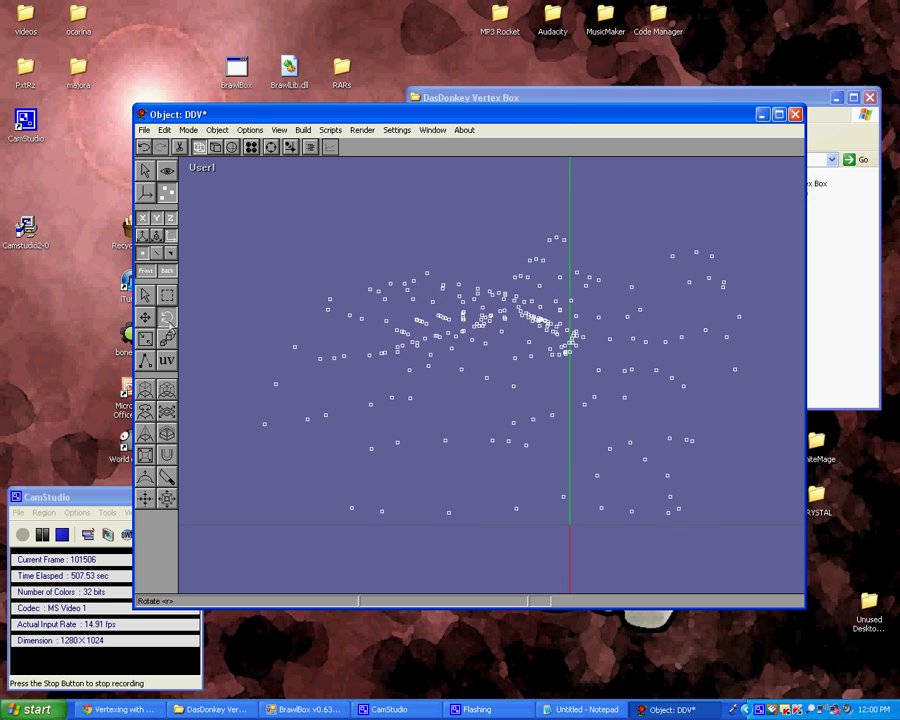
{"action": "key", "text": "Right"}
{"action": "key", "text": "Right"}
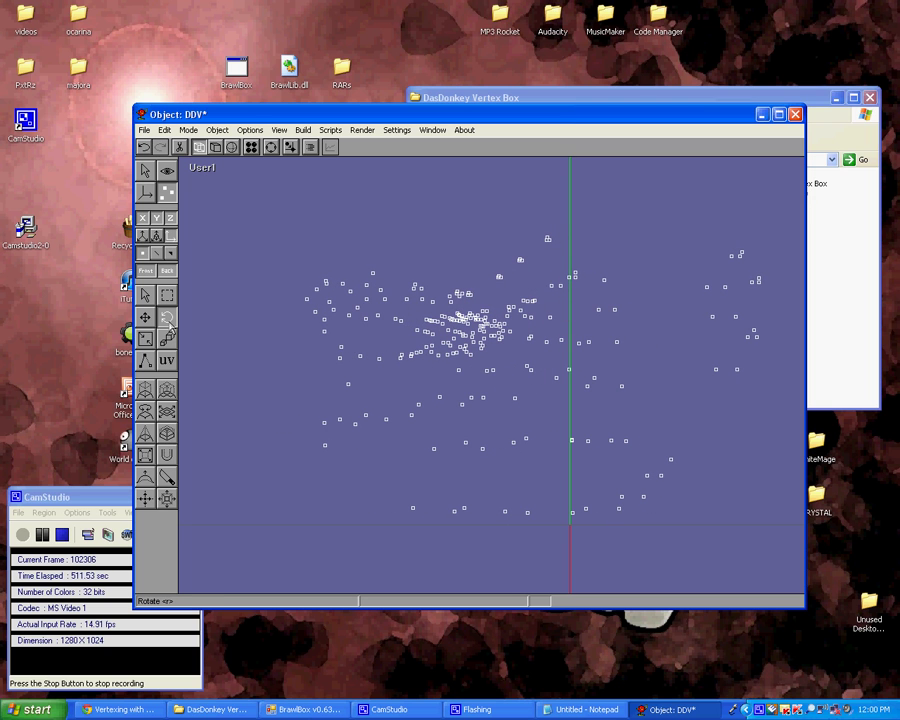
{"action": "key", "text": "Right"}
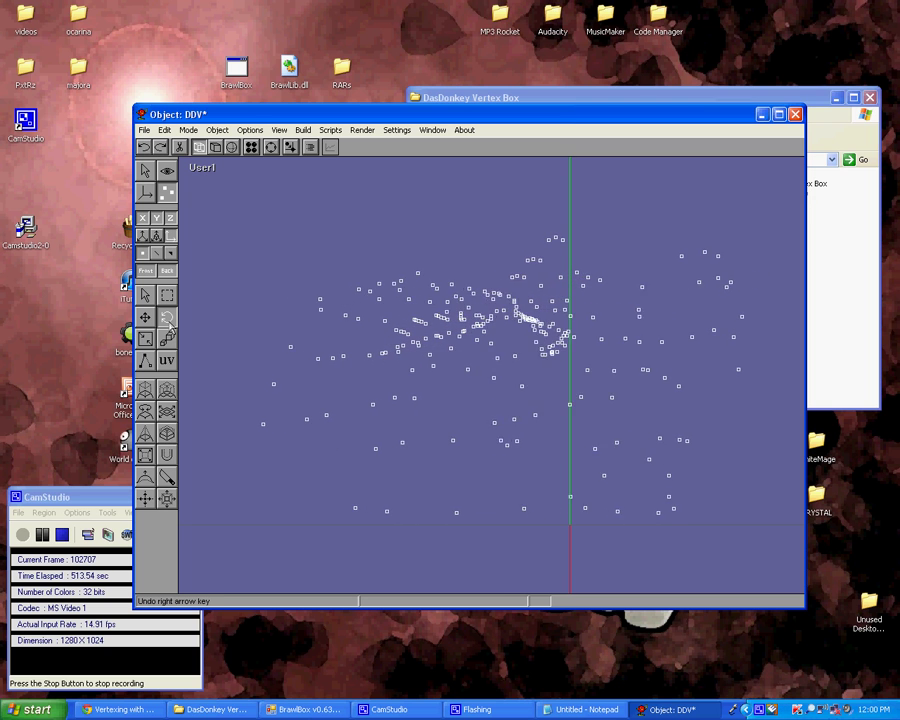
{"action": "key", "text": "Left"}
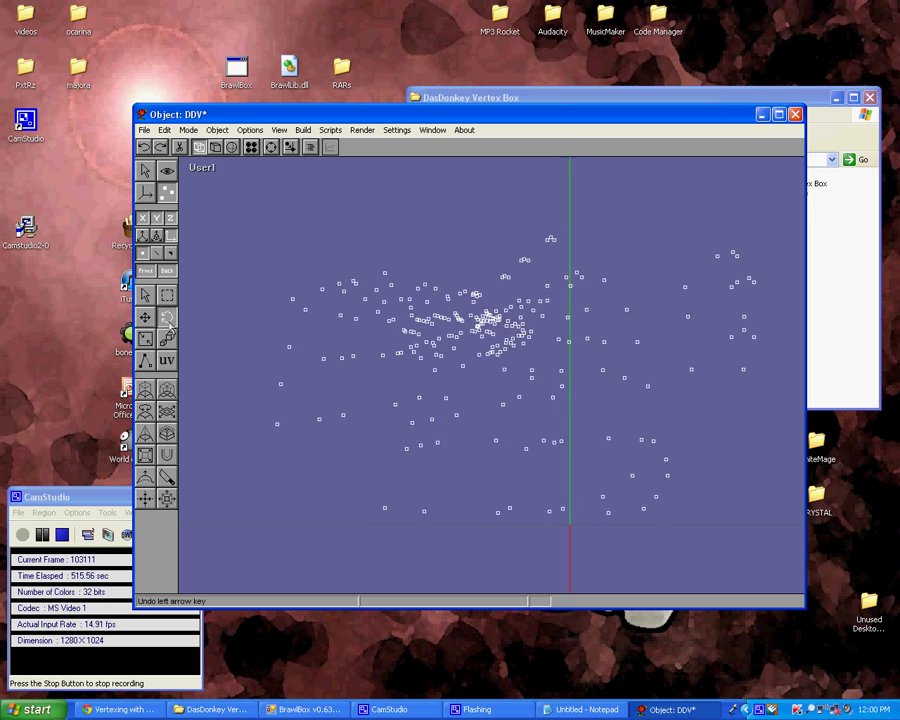
{"action": "key", "text": "Up"}
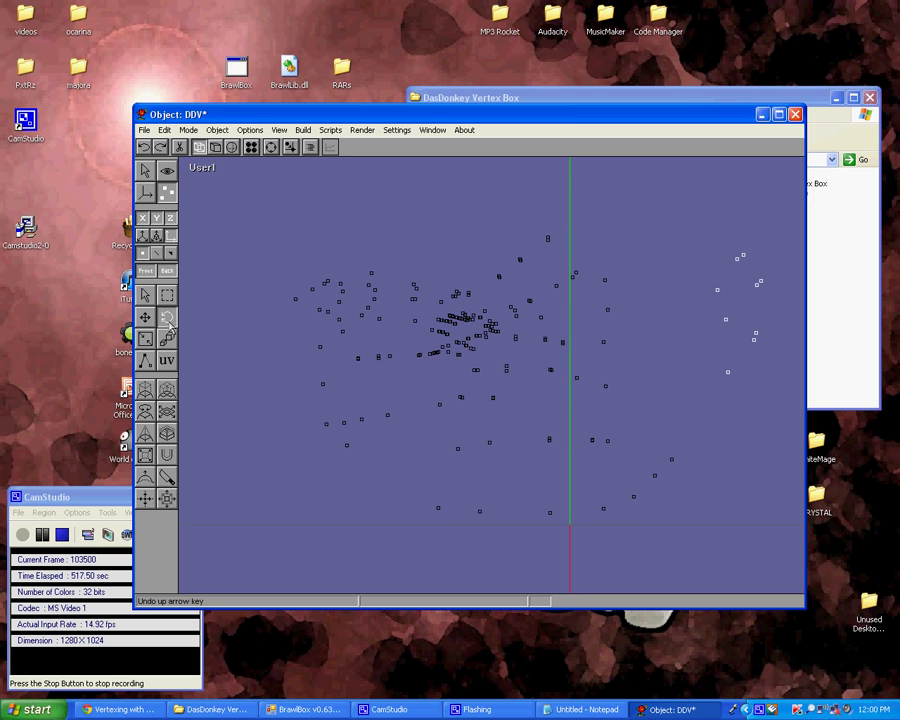
Inspect the vertices from other angles with Arc Rotate, return to the side view and leave the tool.
{"action": "left_click", "coordinate": [272, 148]}
{"action": "middle_click_drag", "start_coordinate": [408, 415], "coordinate": [383, 336]}
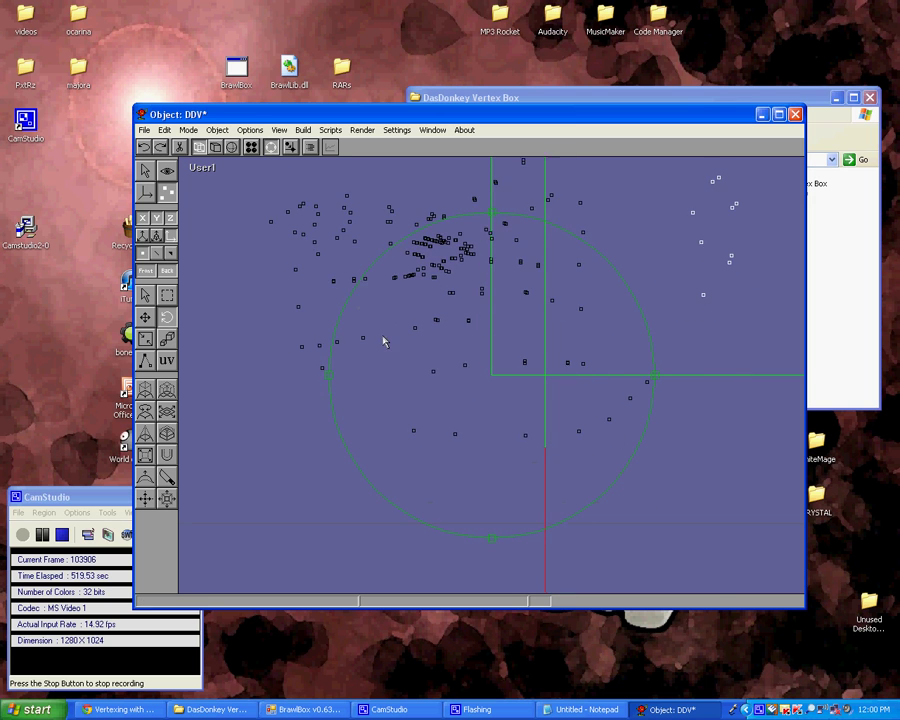
{"action": "left_click_drag", "start_coordinate": [383, 341], "coordinate": [496, 375]}
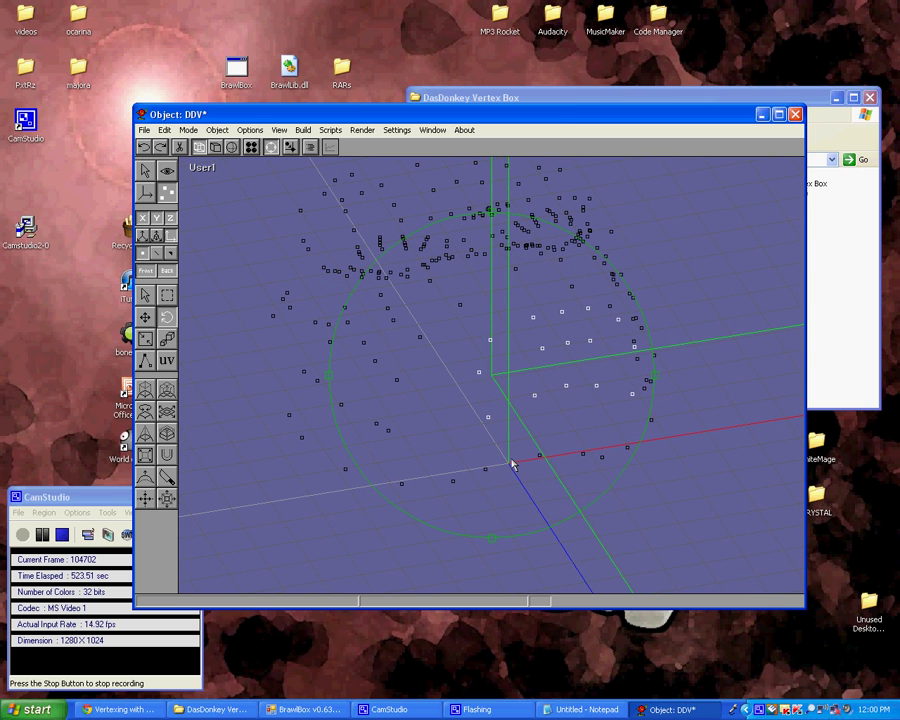
{"action": "left_click_drag", "start_coordinate": [506, 388], "coordinate": [542, 402]}
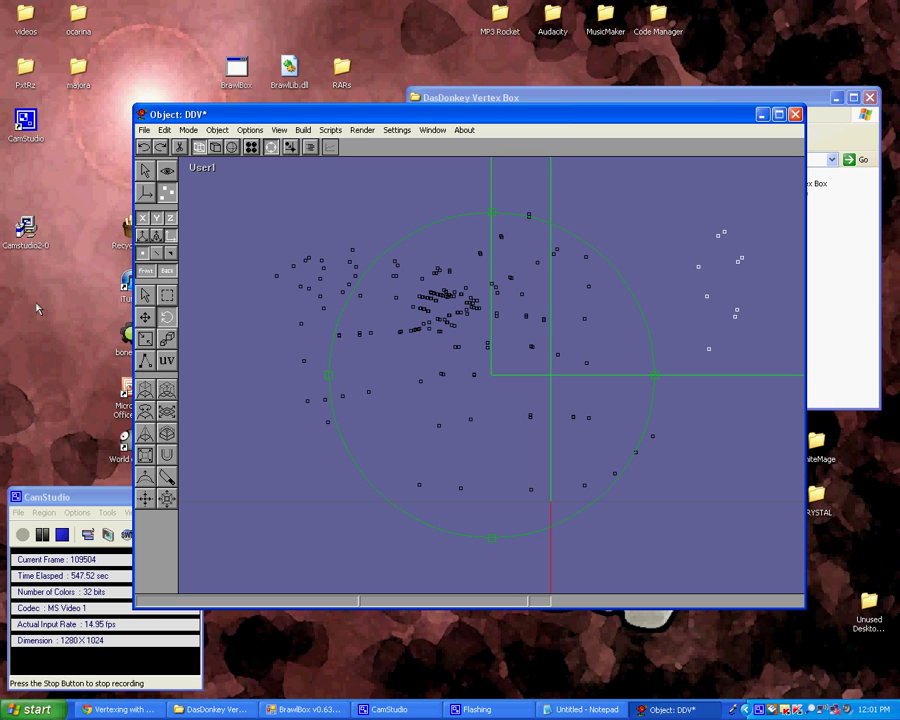
{"action": "left_click", "coordinate": [271, 148]}
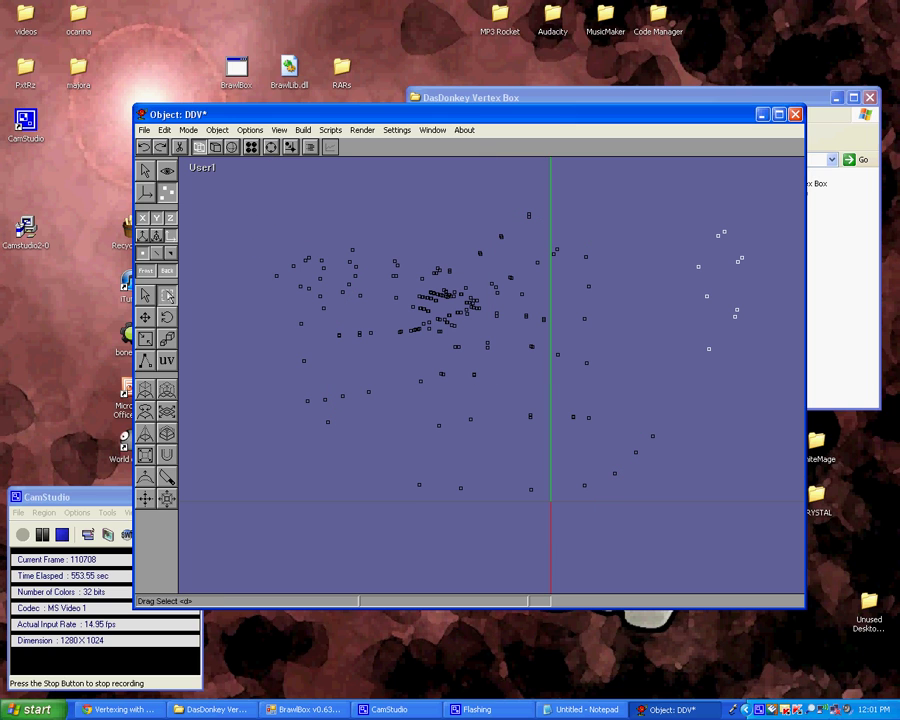
Try enlarging and shrinking all of the face's vertices together with the uniform Scale tool, and undo the scaling.
{"action": "left_click_drag", "start_coordinate": [234, 181], "coordinate": [777, 532]}
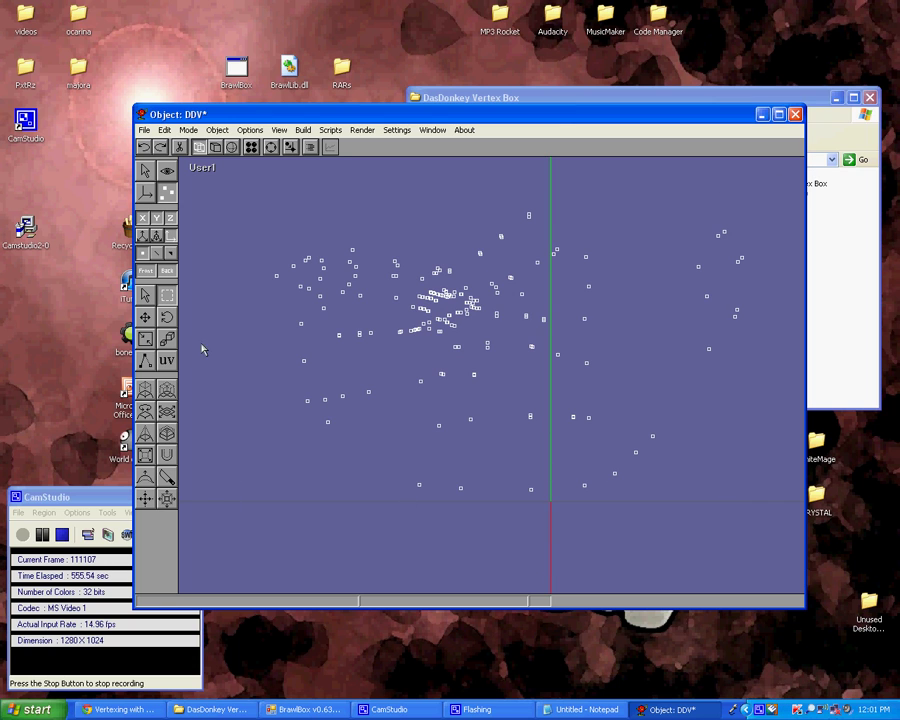
{"action": "left_click", "coordinate": [166, 337]}
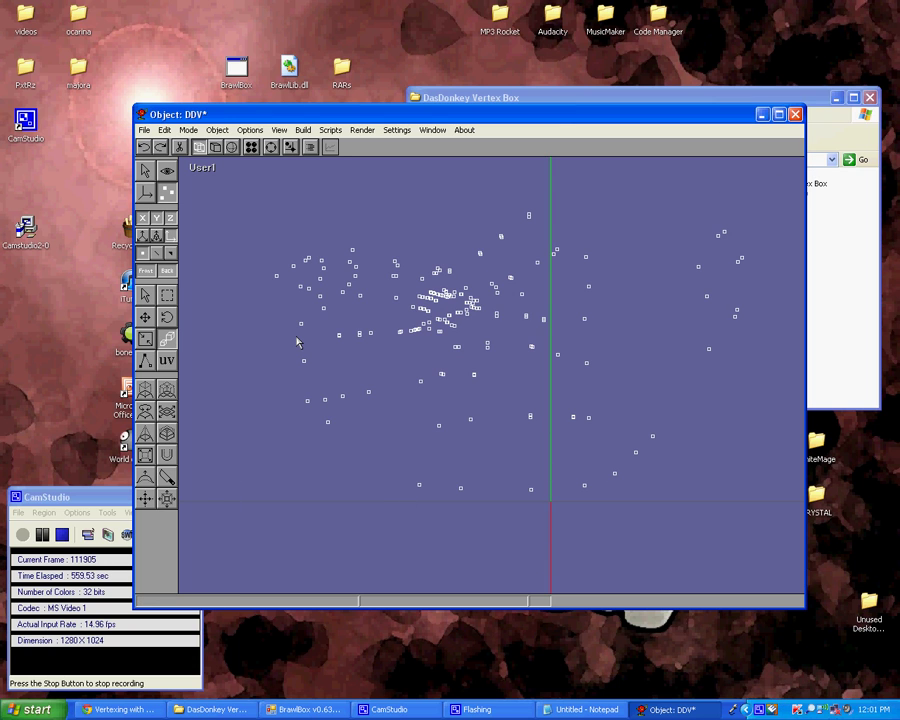
{"action": "left_click_drag", "start_coordinate": [296, 338], "coordinate": [296, 342]}
{"action": "key", "text": "Right"}
{"action": "key", "text": "Right"}
{"action": "key", "text": "Right"}
{"action": "key", "text": "Right"}
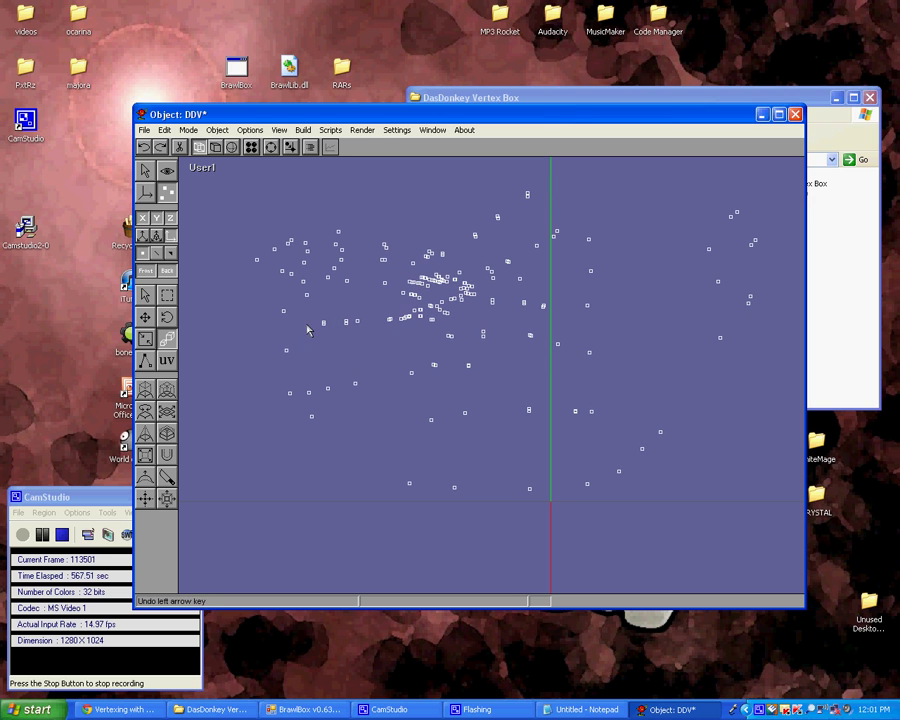
{"action": "key", "text": "Down"}
{"action": "key", "text": "Down"}
{"action": "key", "text": "Down"}
{"action": "key", "text": "Up"}
{"action": "key", "text": "Up"}
{"action": "key", "text": "Up"}
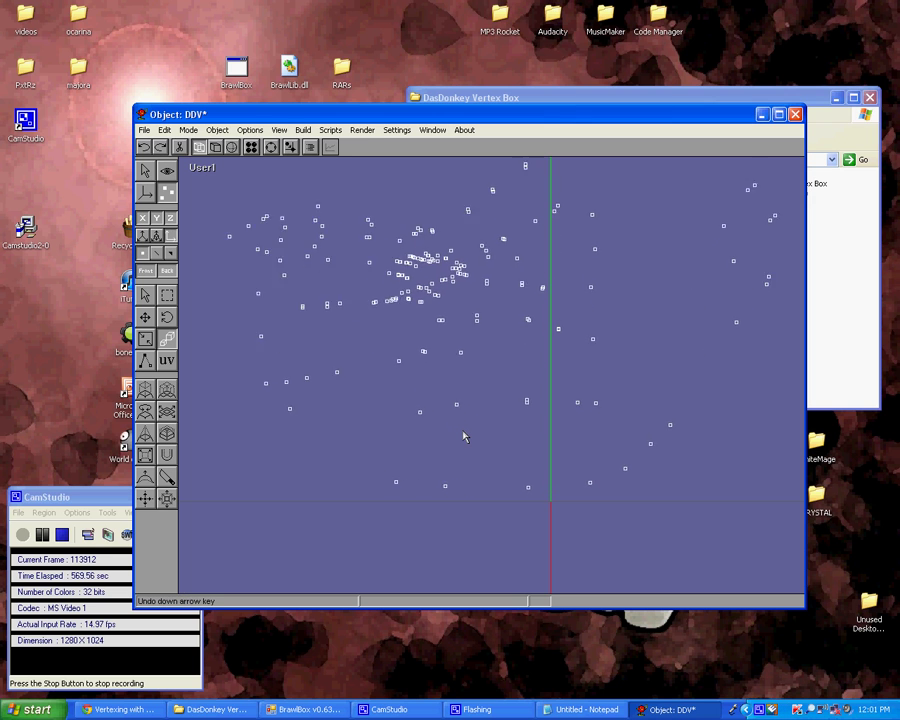
{"action": "key", "text": "Left"}
{"action": "key", "text": "Left"}
{"action": "key", "text": "Left"}
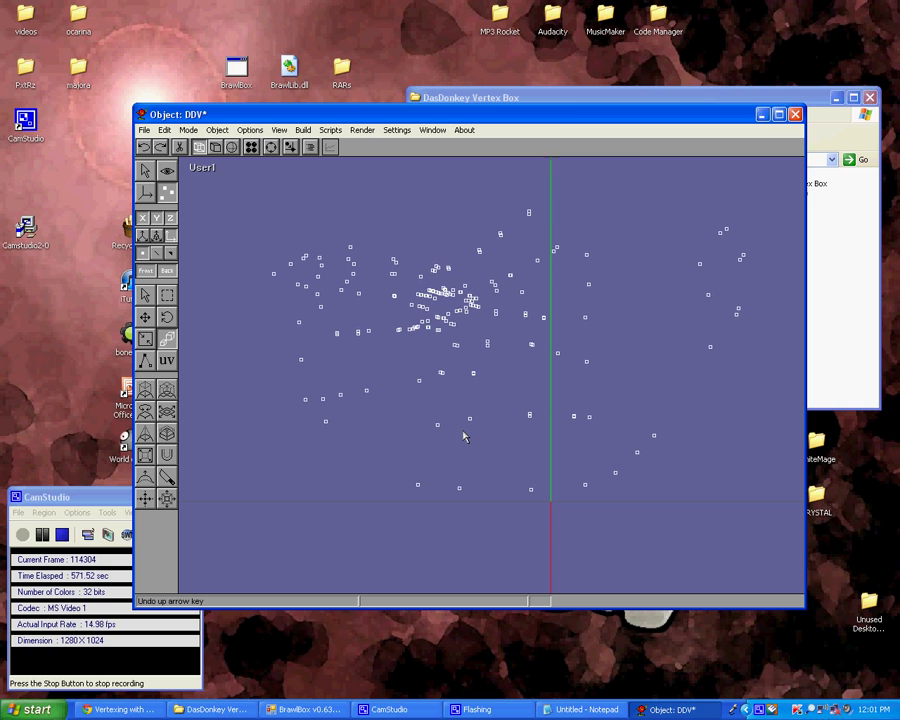
{"action": "key", "text": "Up"}
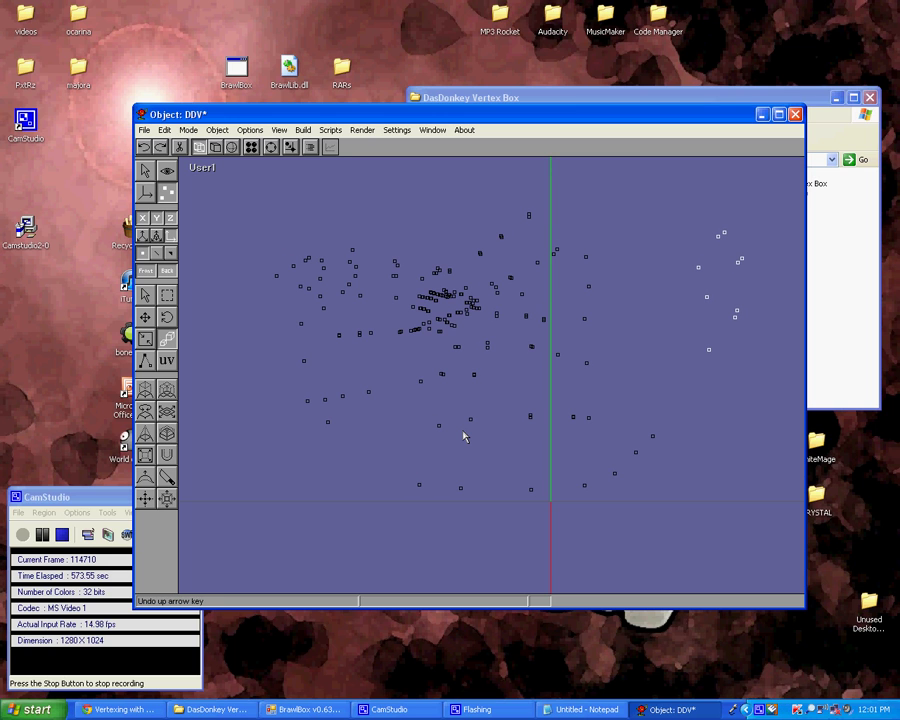
{"action": "key", "text": "ctrl+z"}
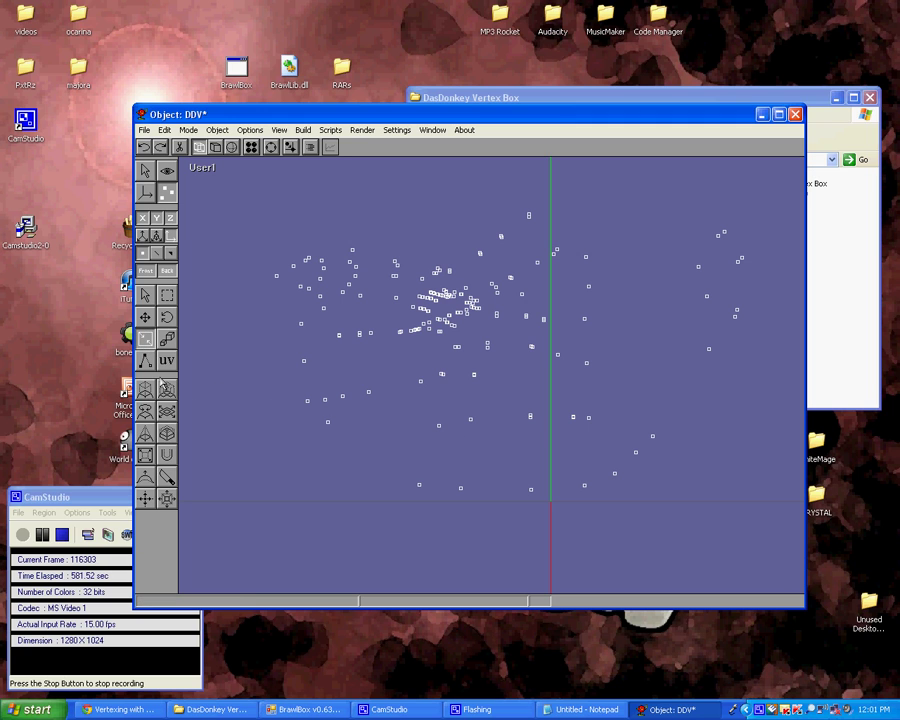
Try stretching all of the vertices sideways with the non-uniform Scale tool, and undo back to the outer-cluster selection.
{"action": "left_click_drag", "start_coordinate": [151, 342], "coordinate": [151, 342]}
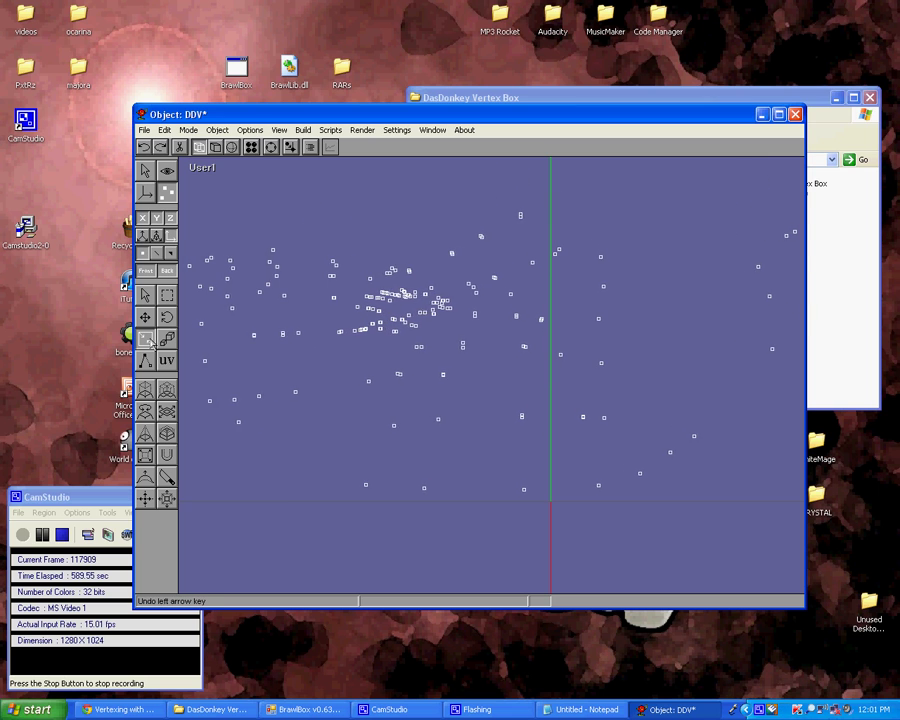
{"action": "key", "text": "ctrl+z"}
{"action": "key", "text": "ctrl+z"}
{"action": "key", "text": "ctrl+z"}
{"action": "key", "text": "ctrl+z"}
{"action": "key", "text": "ctrl+z"}
{"action": "key", "text": "ctrl+z"}
{"action": "key", "text": "ctrl+z"}
{"action": "key", "text": "ctrl+z"}
{"action": "key", "text": "ctrl+z"}
{"action": "key", "text": "ctrl+z"}
{"action": "key", "text": "ctrl+z"}
{"action": "key", "text": "ctrl+z"}
{"action": "key", "text": "ctrl+z"}
{"action": "key", "text": "ctrl+z"}
{"action": "key", "text": "ctrl+z"}
{"action": "key", "text": "ctrl+z"}
{"action": "key", "text": "ctrl+z"}
{"action": "key", "text": "ctrl+z"}
{"action": "key", "text": "ctrl+z"}
{"action": "key", "text": "ctrl+z"}
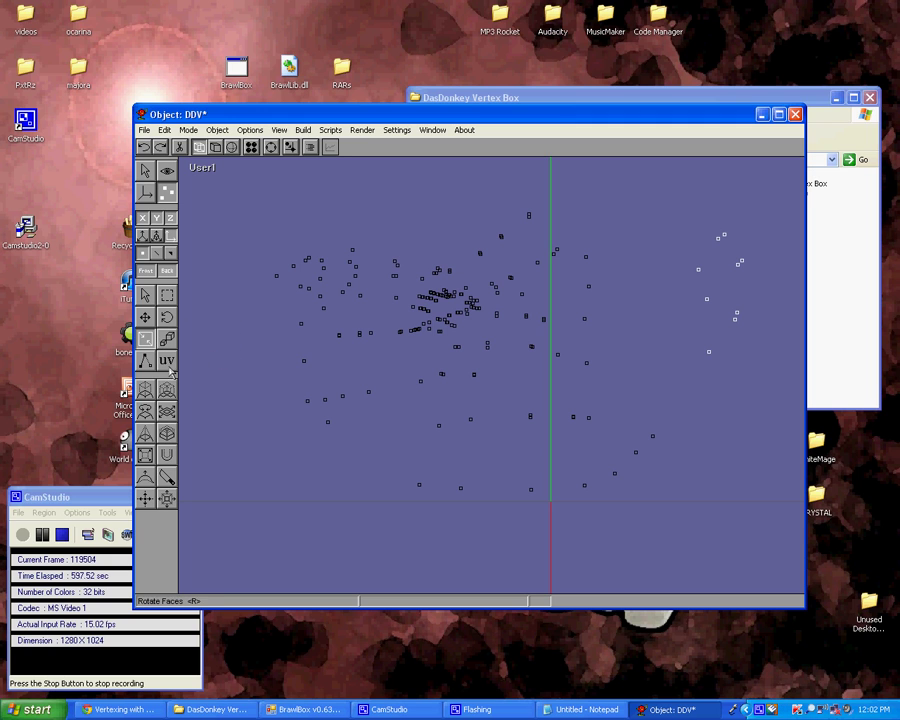
Export the object as a 3D Studio file, overwriting DDV in the DasDonkey Vertex Box folder.
{"action": "left_click", "coordinate": [188, 130]}
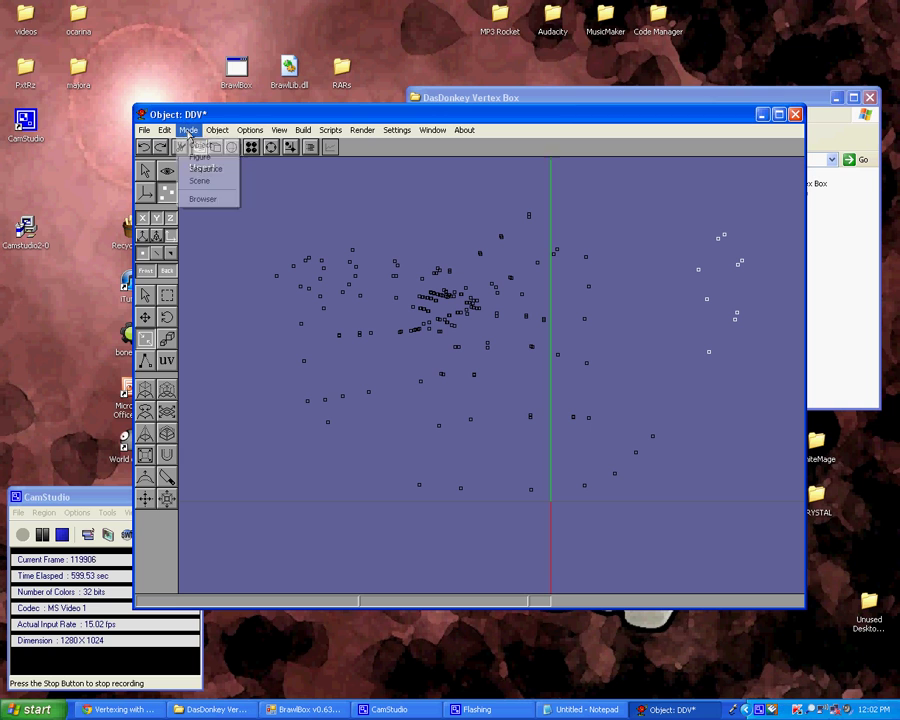
{"action": "mouse_move", "coordinate": [217, 130]}
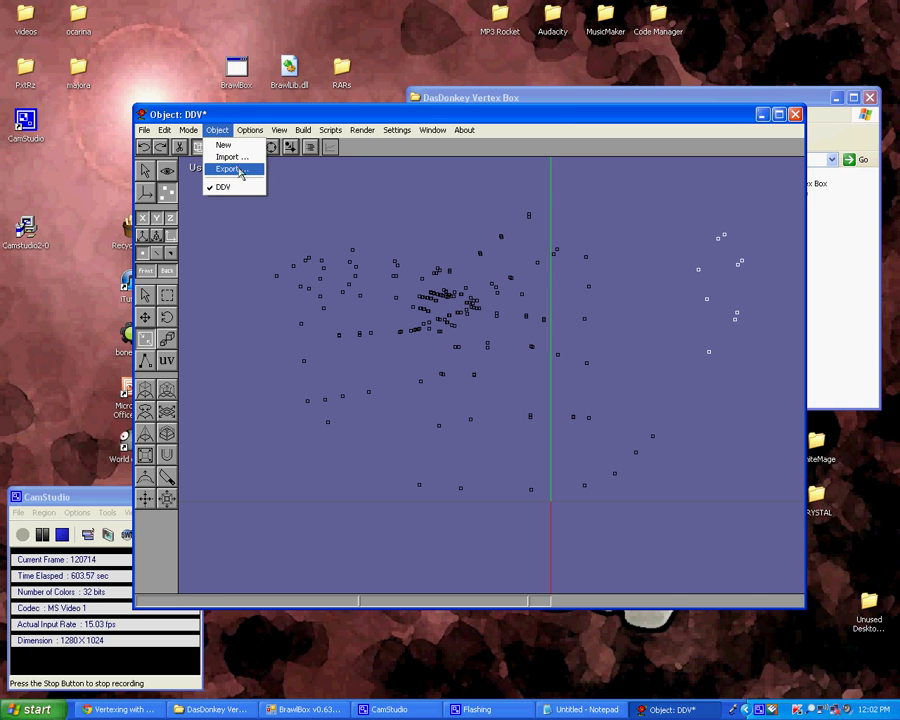
{"action": "left_click", "coordinate": [236, 169]}
{"action": "left_click", "coordinate": [88, 55]}
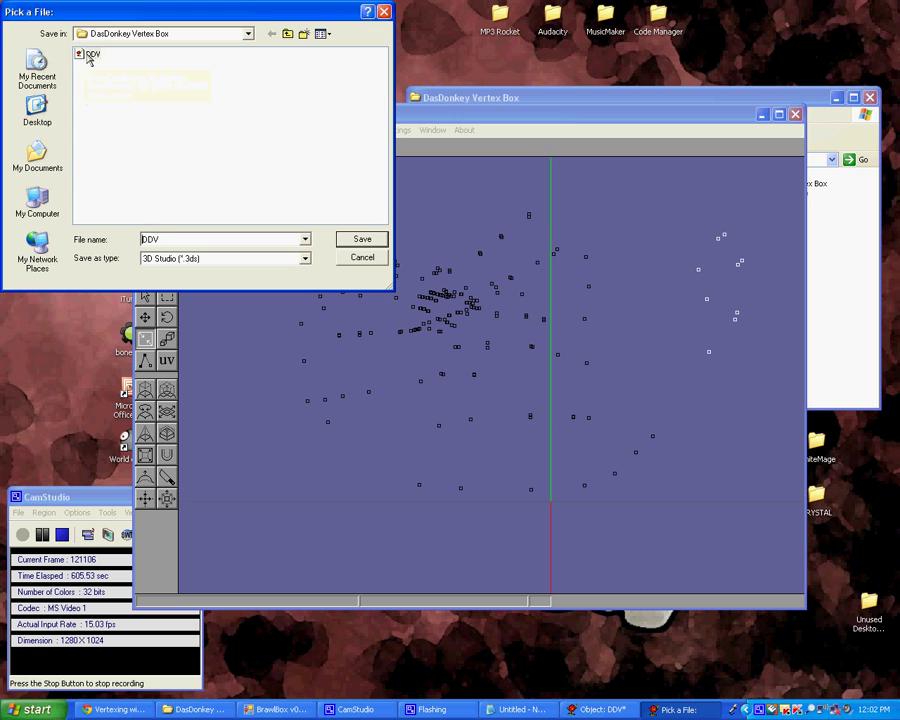
{"action": "left_click", "coordinate": [362, 239]}
{"action": "left_click", "coordinate": [443, 398]}
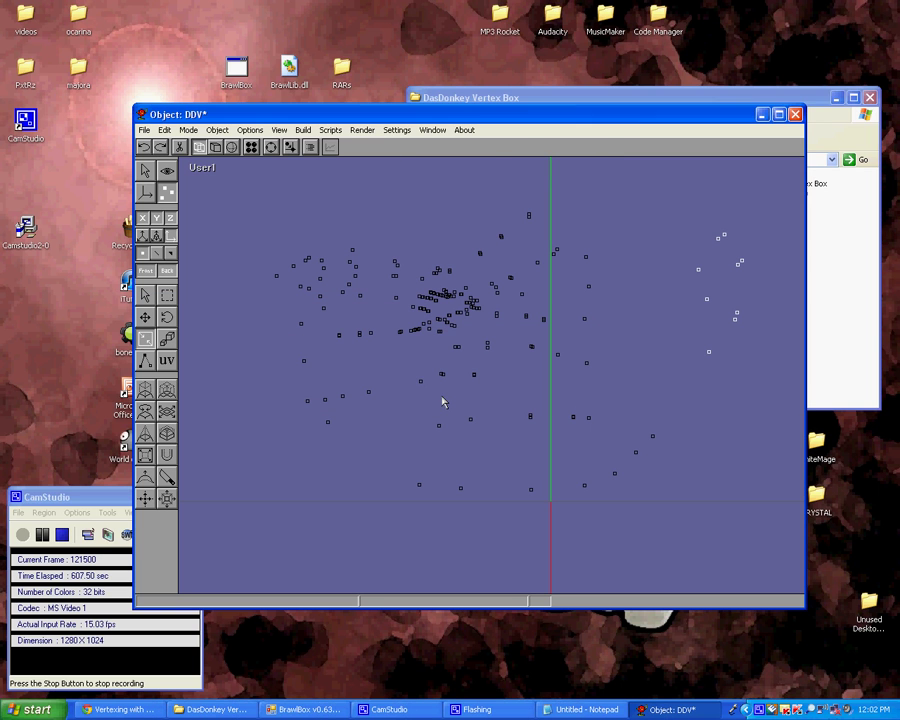
Close Anim8or without saving the DDV project.
{"action": "left_click", "coordinate": [210, 709]}
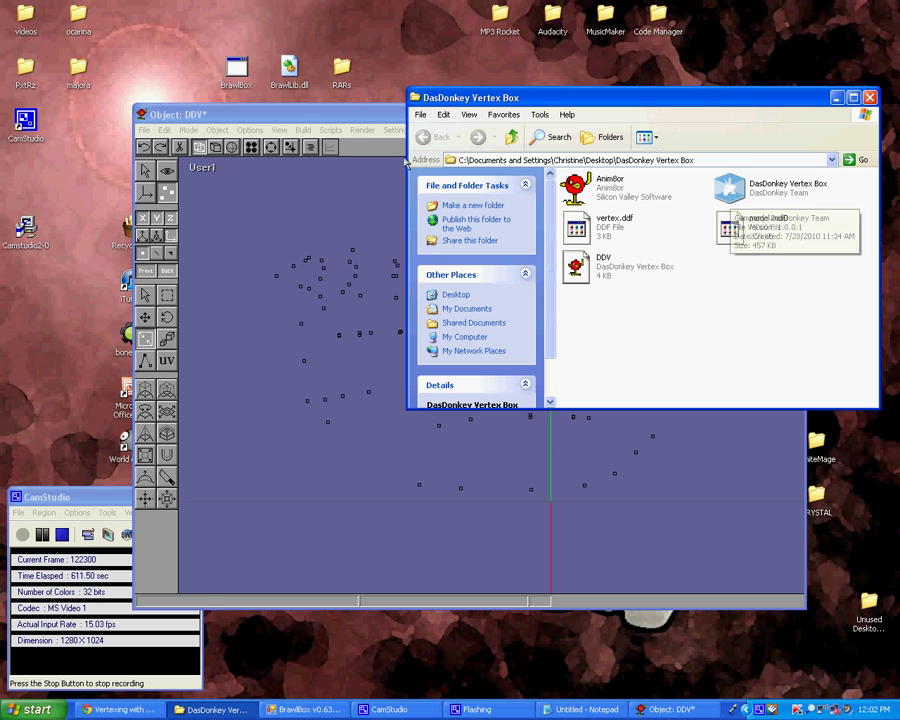
{"action": "double_click", "coordinate": [733, 190]}
{"action": "left_click", "coordinate": [795, 114]}
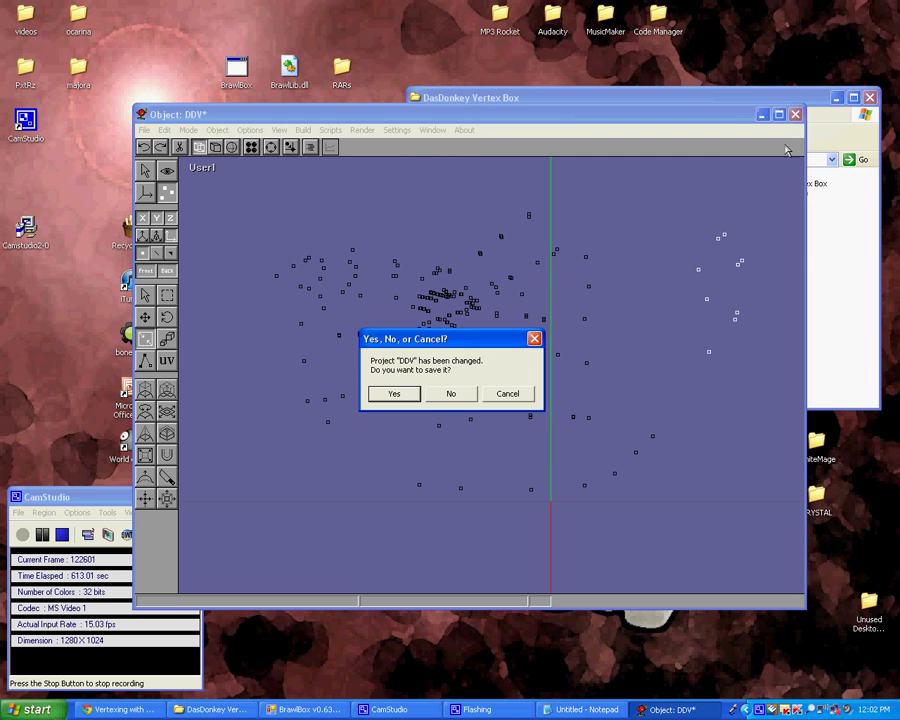
{"action": "left_click", "coordinate": [464, 395]}
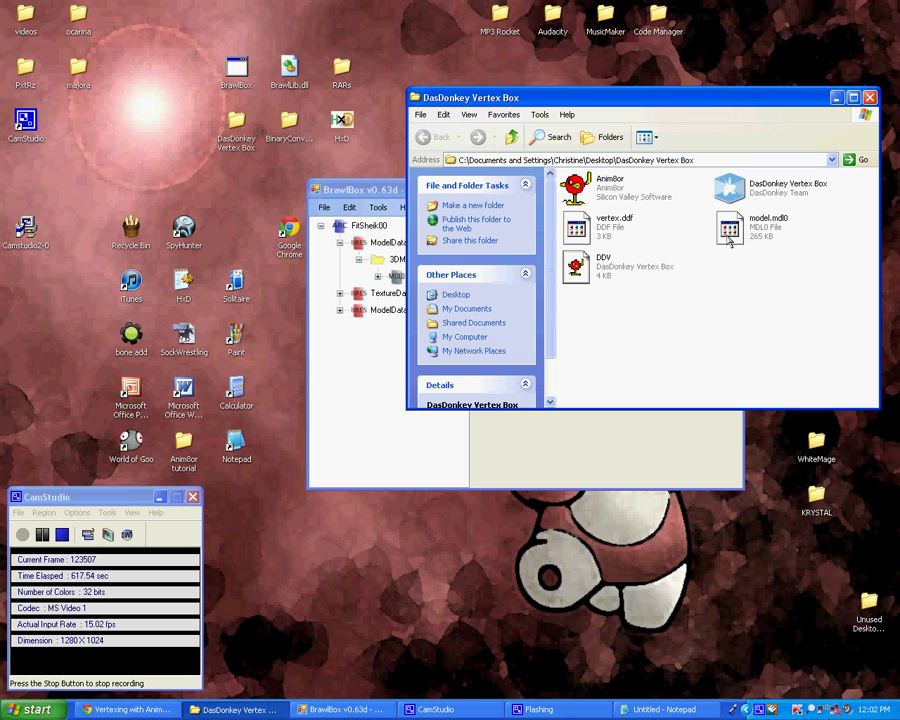
Launch DasDonkey Vertex Box and insert the edited 3DS on the MDL0 at the offset -186976 noted in Notepad.
{"action": "left_click", "coordinate": [792, 194]}
{"action": "double_click", "coordinate": [792, 194]}
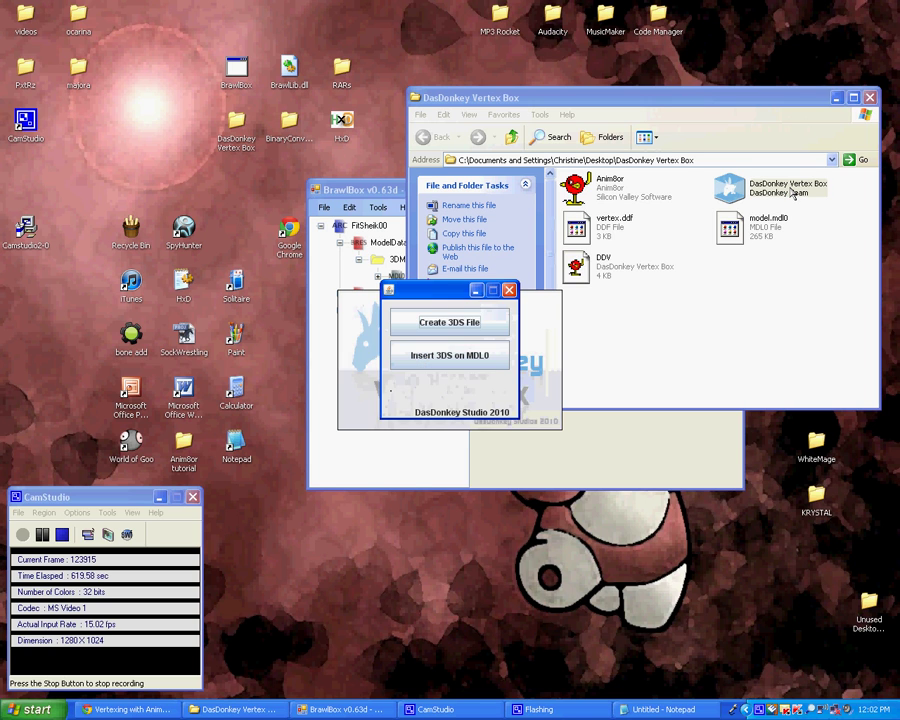
{"action": "left_click", "coordinate": [451, 363]}
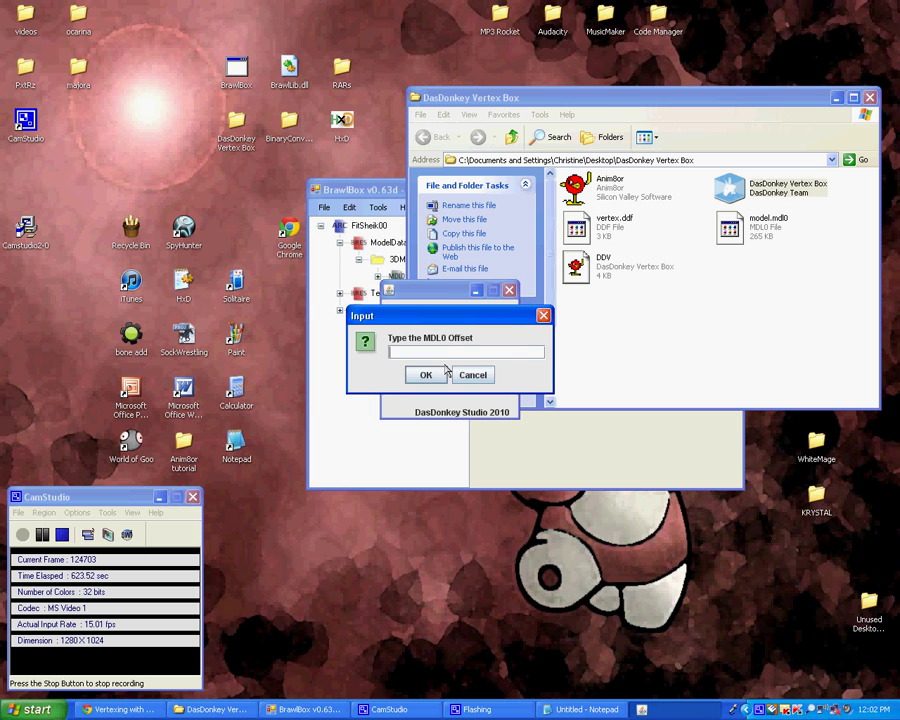
{"action": "left_click", "coordinate": [587, 709]}
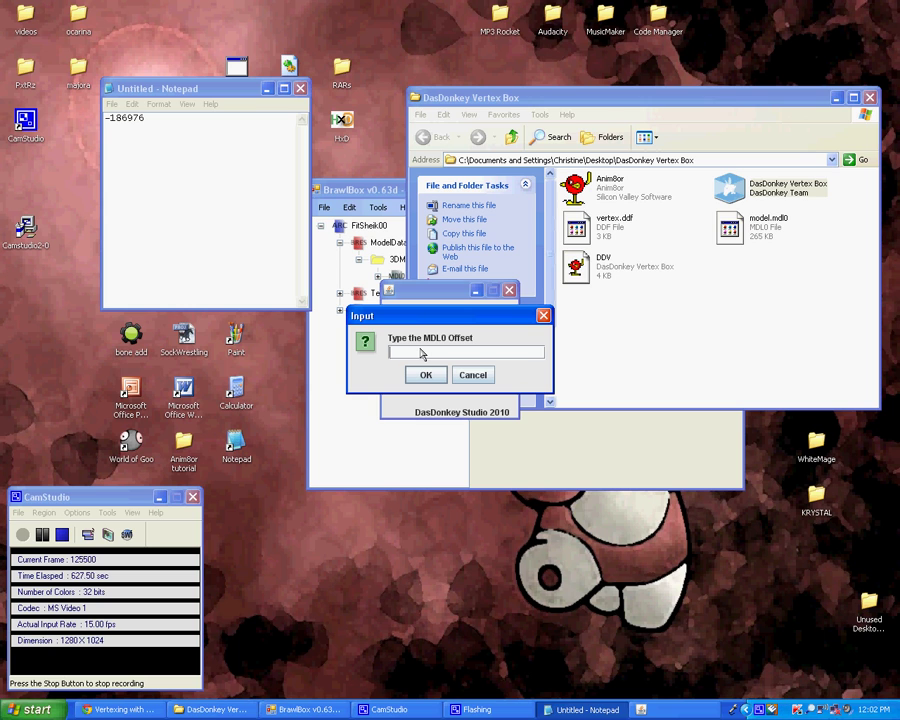
{"action": "type", "text": "-186976"}
{"action": "left_click", "coordinate": [424, 375]}
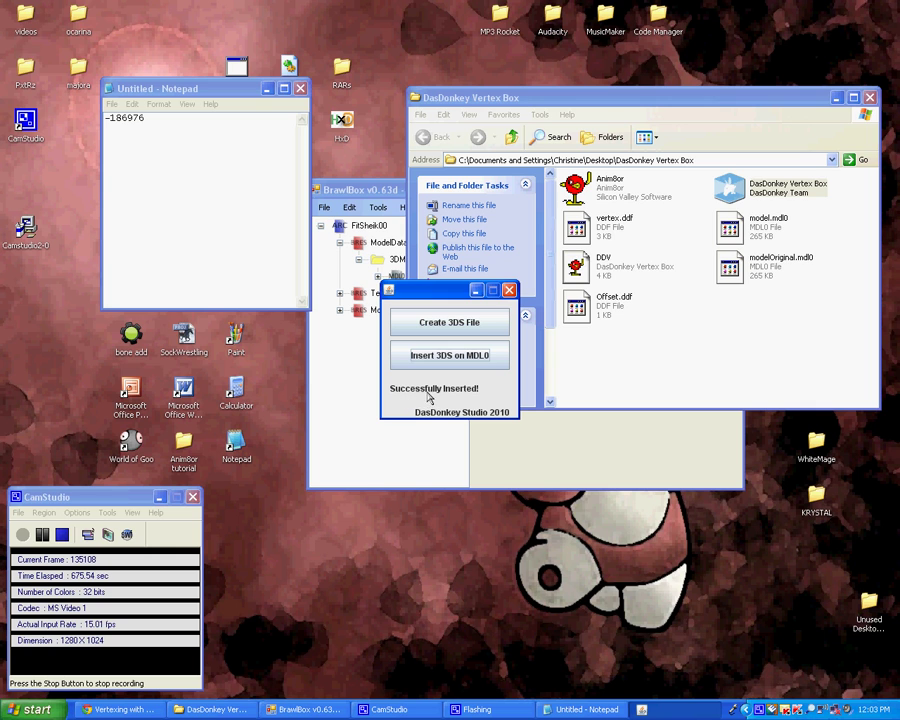
Close DasDonkey Vertex Box, discard the unsaved Notepad note, and switch to BrawlBox.
{"action": "left_click", "coordinate": [509, 290]}
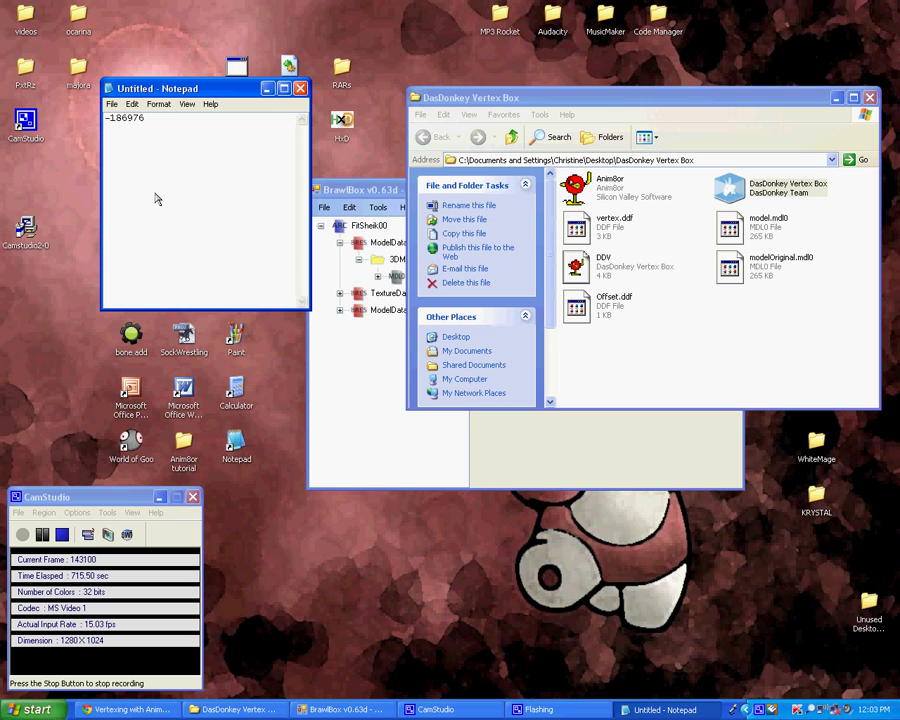
{"action": "left_click", "coordinate": [300, 89]}
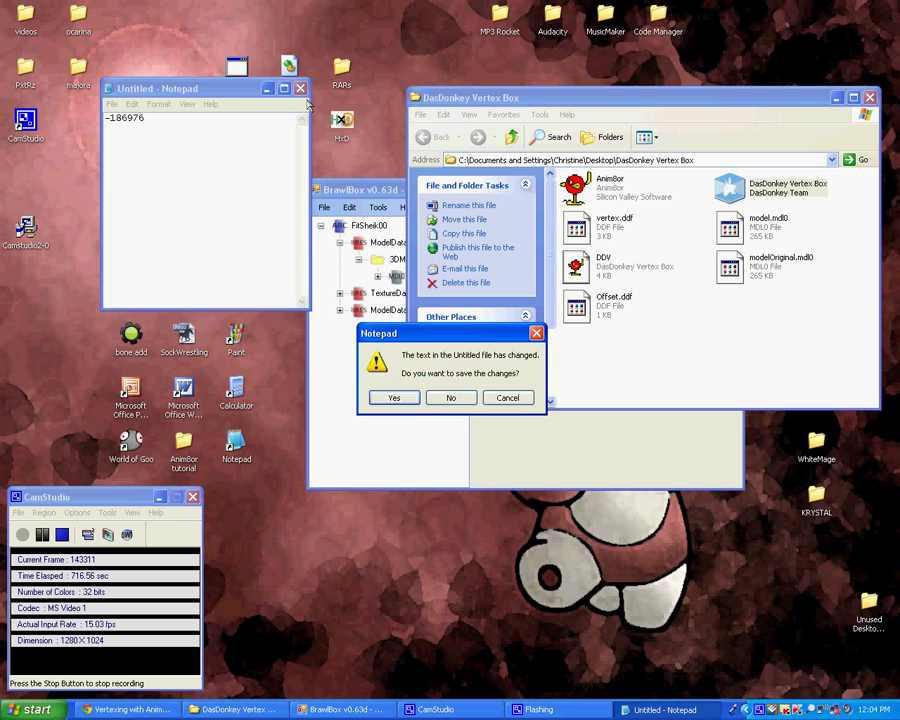
{"action": "left_click", "coordinate": [452, 398]}
{"action": "left_click", "coordinate": [372, 440]}
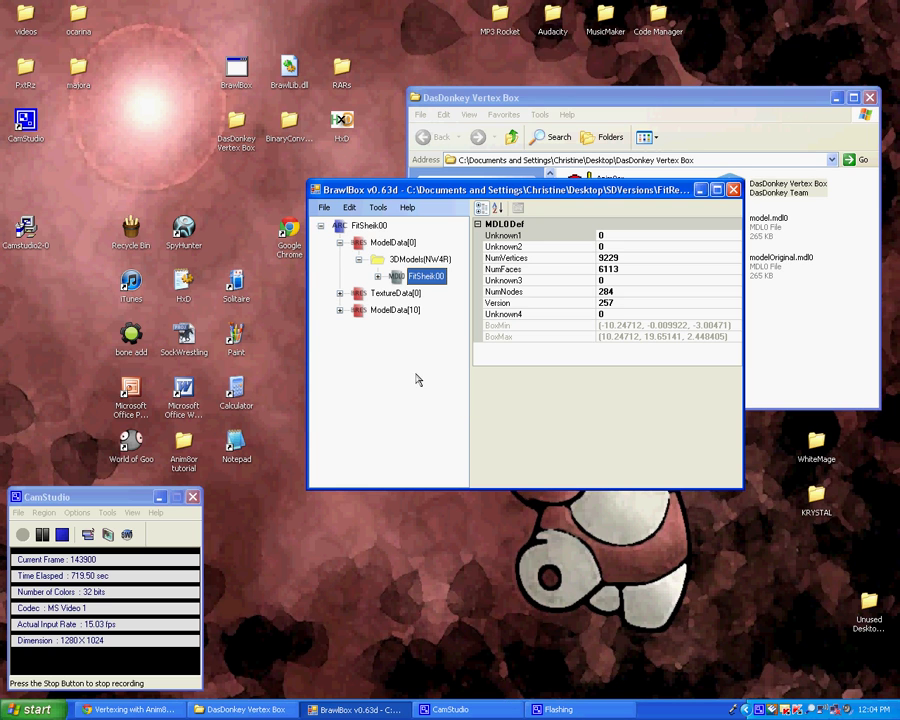
Replace the FitSheik00 model with model.mdl0 from the DasDonkey Vertex Box folder on the Desktop and save the archive.
{"action": "right_click", "coordinate": [430, 278]}
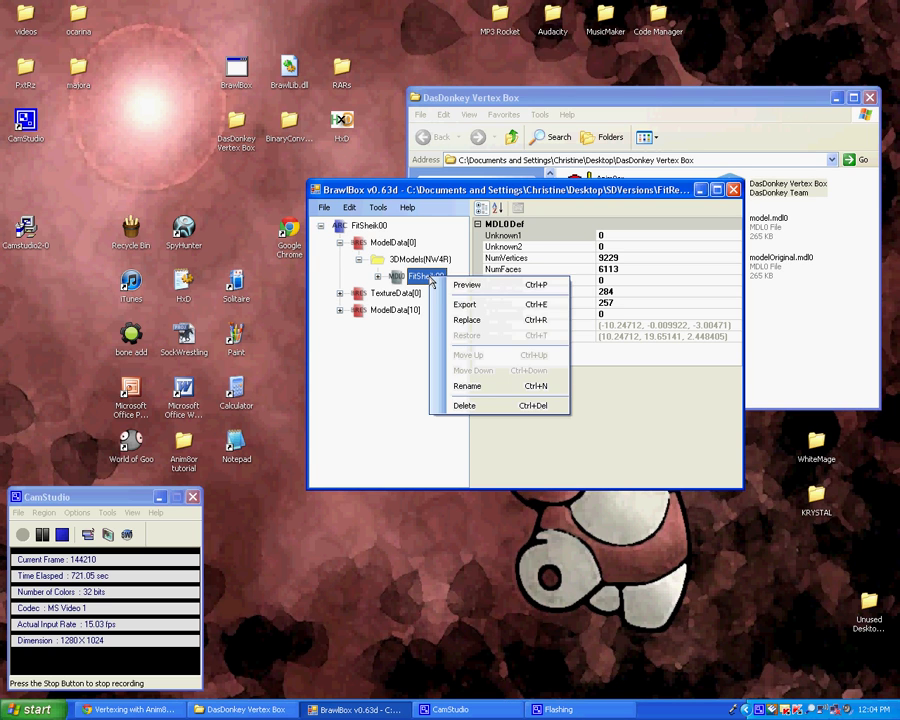
{"action": "left_click", "coordinate": [455, 325]}
{"action": "left_click", "coordinate": [289, 250]}
{"action": "left_click", "coordinate": [372, 340]}
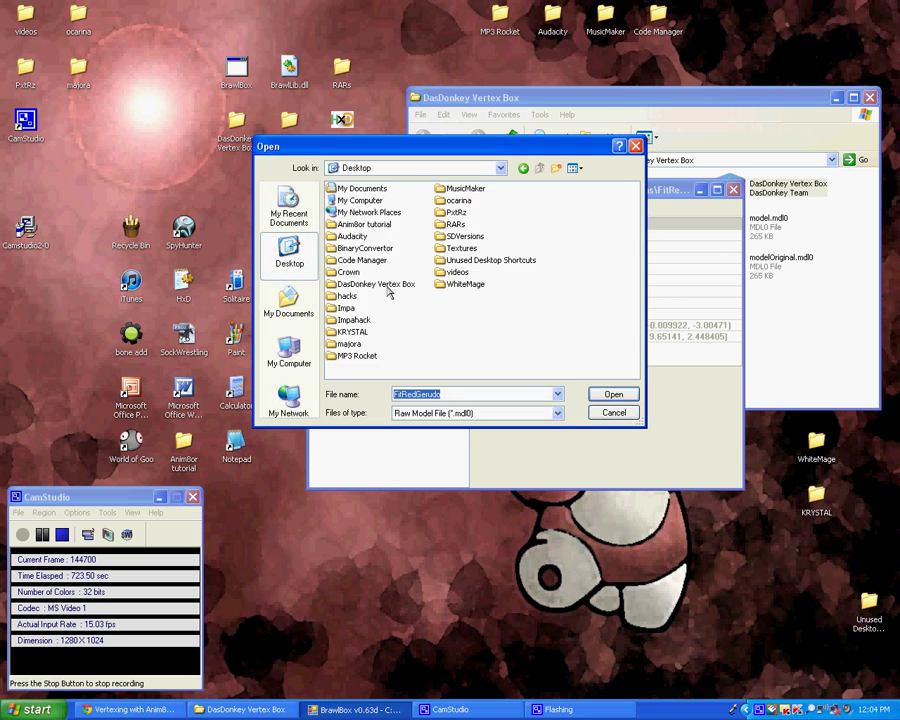
{"action": "double_click", "coordinate": [372, 340]}
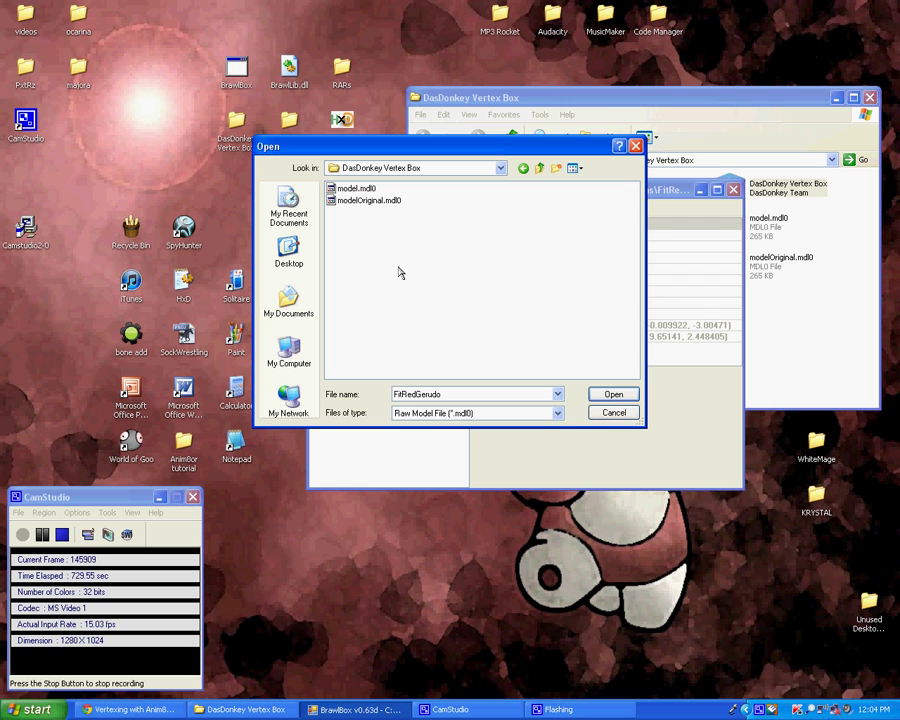
{"action": "double_click", "coordinate": [368, 189]}
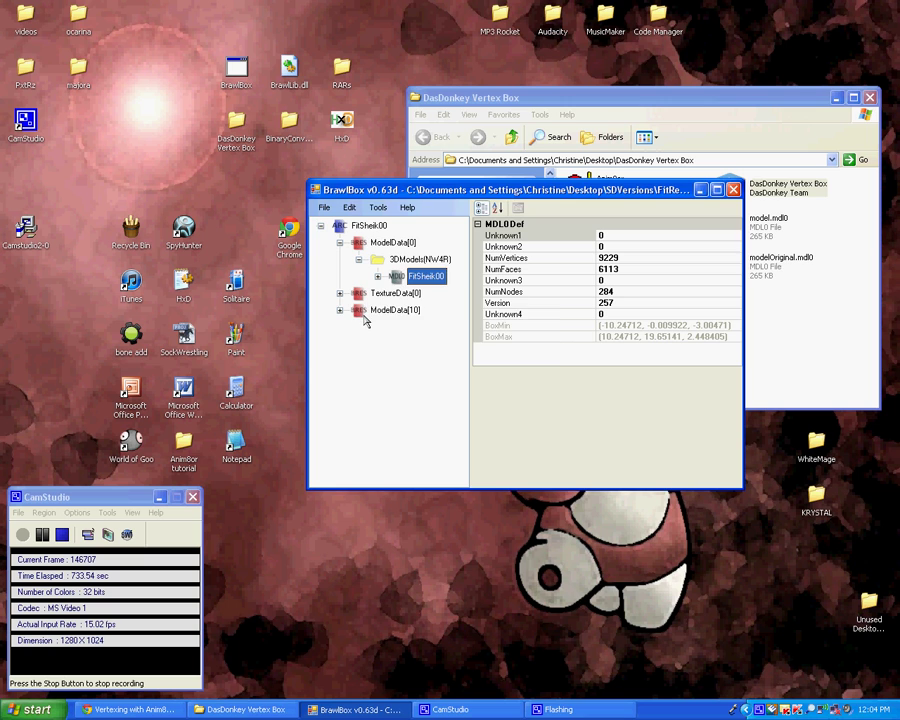
{"action": "key", "text": "ctrl+s"}
Export the FitSheik00 model as model.mdl0 in the DasDonkey Vertex Box folder, overwriting the existing file.
{"action": "right_click", "coordinate": [432, 285]}
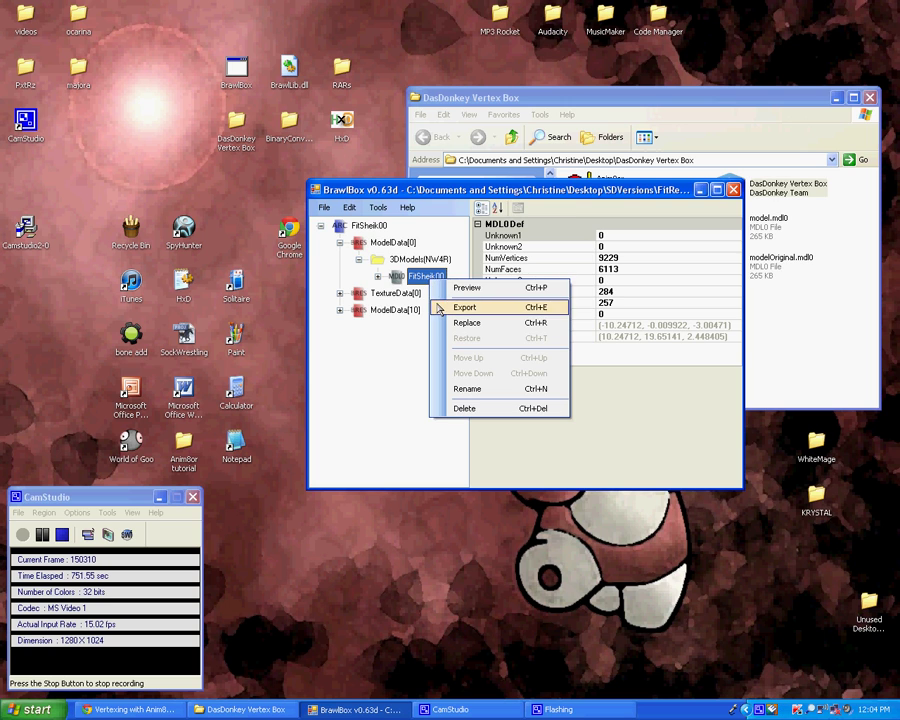
{"action": "left_click", "coordinate": [426, 305]}
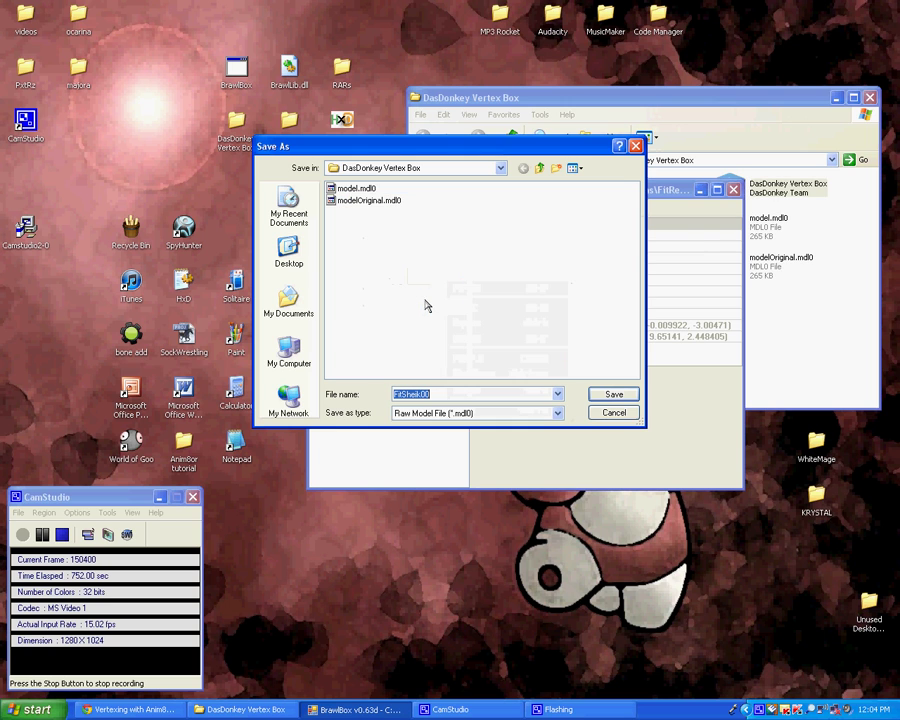
{"action": "double_click", "coordinate": [355, 190]}
{"action": "left_click", "coordinate": [423, 397]}
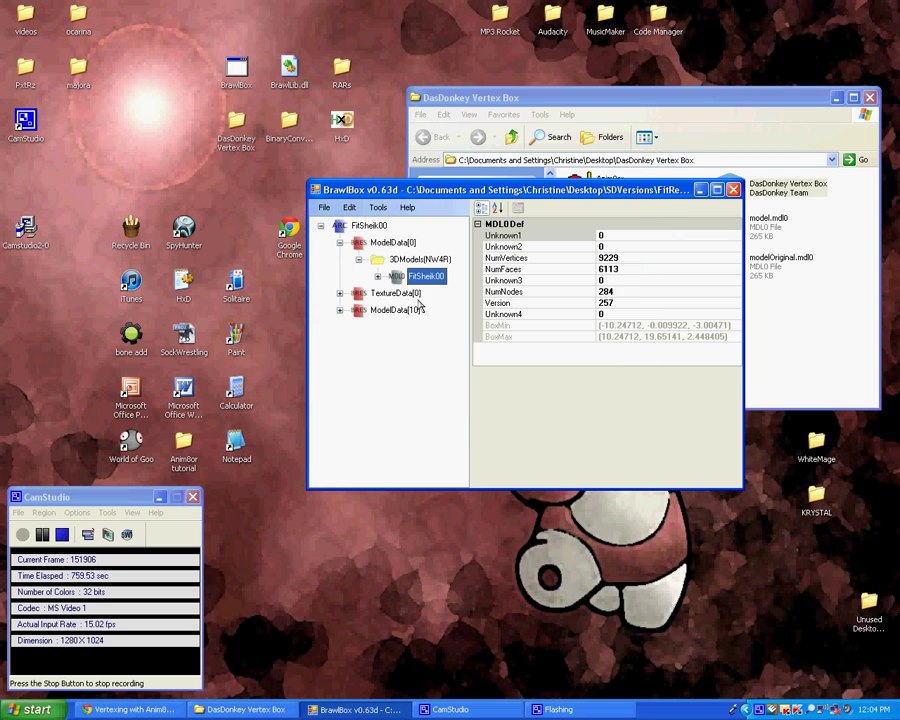
Preview the FitSheik00 model and examine its edited face from the front and the side, then close the preview.
{"action": "right_click", "coordinate": [423, 276]}
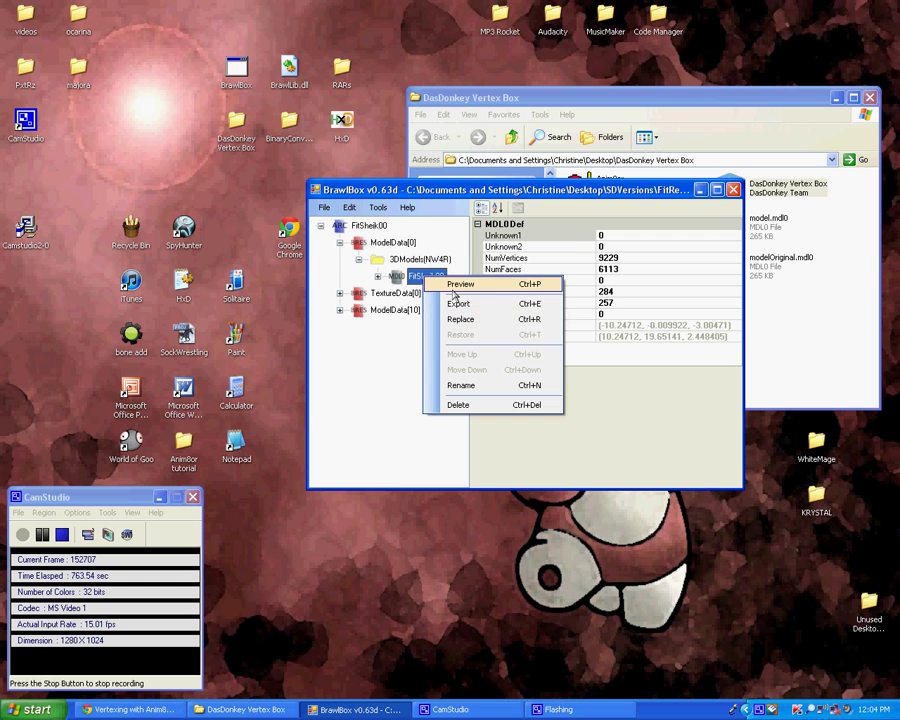
{"action": "left_click", "coordinate": [446, 288]}
{"action": "scroll", "coordinate": [278, 232], "scroll_direction": "down", "scroll_amount": 5}
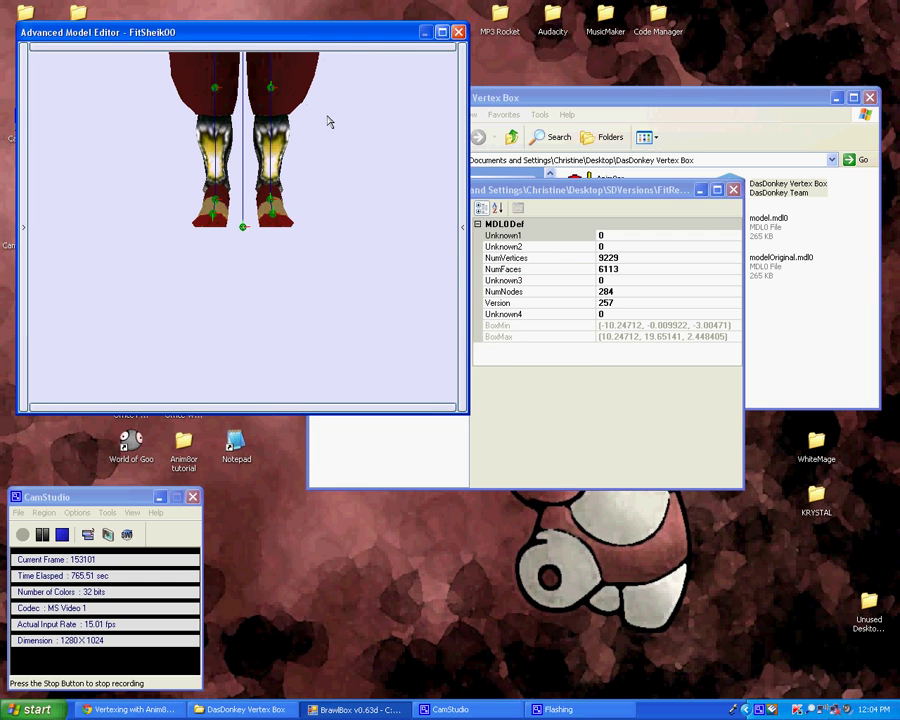
{"action": "scroll", "coordinate": [328, 115], "scroll_direction": "down", "scroll_amount": 1}
{"action": "right_click_drag", "start_coordinate": [328, 115], "coordinate": [328, 307]}
{"action": "scroll", "coordinate": [323, 289], "scroll_direction": "up", "scroll_amount": 3}
{"action": "right_click_drag", "start_coordinate": [323, 246], "coordinate": [327, 297]}
{"action": "scroll", "coordinate": [327, 297], "scroll_direction": "up", "scroll_amount": 2}
{"action": "left_click_drag", "start_coordinate": [327, 301], "coordinate": [188, 186]}
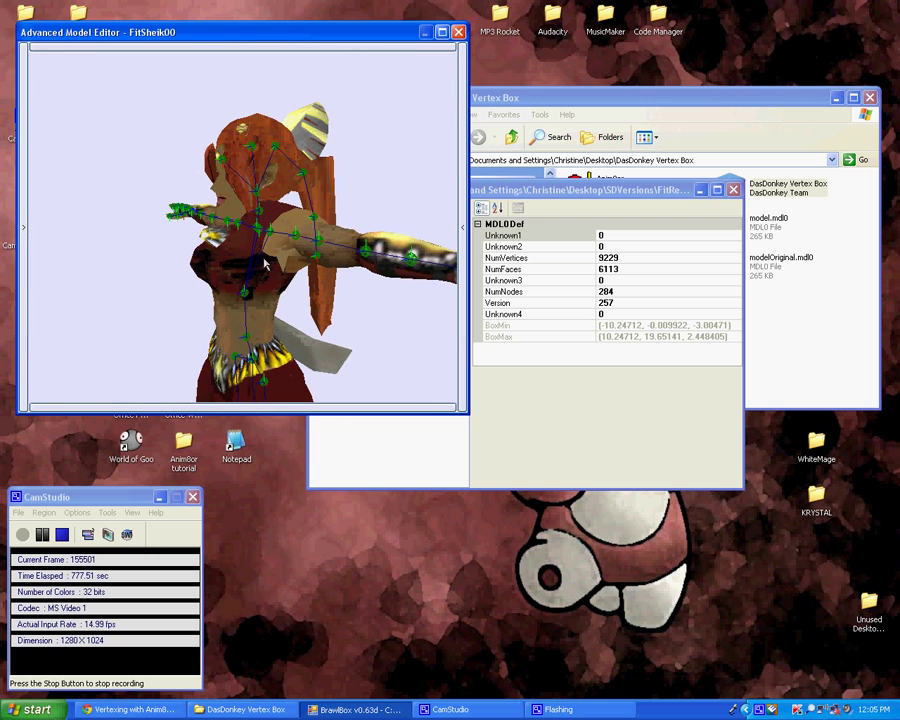
{"action": "left_click", "coordinate": [458, 32]}
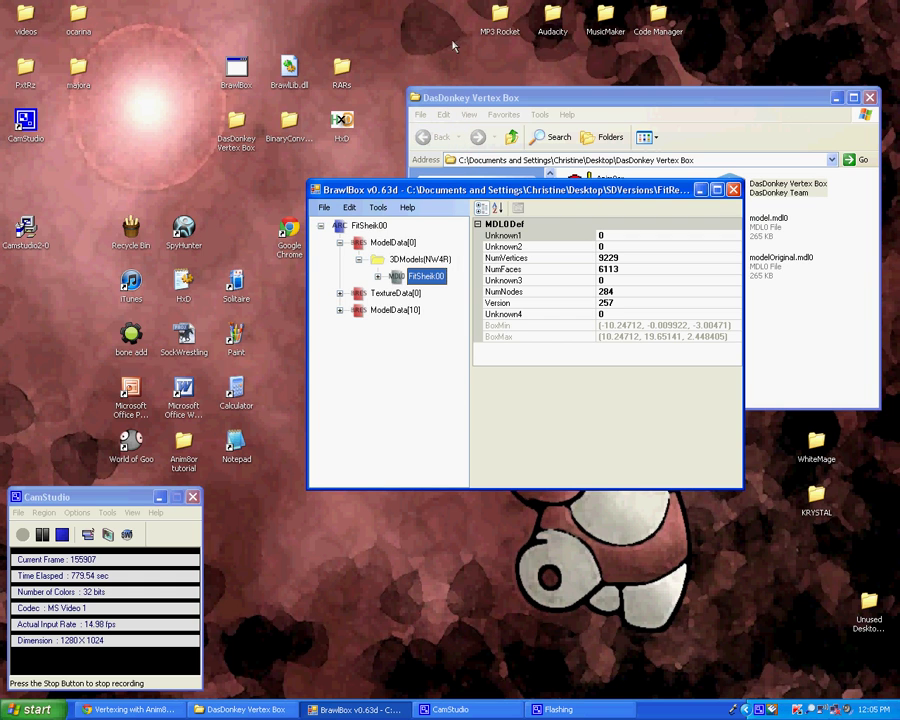
Replace the FitSheik00 model with modelOriginal.mdl0 and save the archive.
{"action": "right_click", "coordinate": [438, 277]}
{"action": "left_click", "coordinate": [492, 319]}
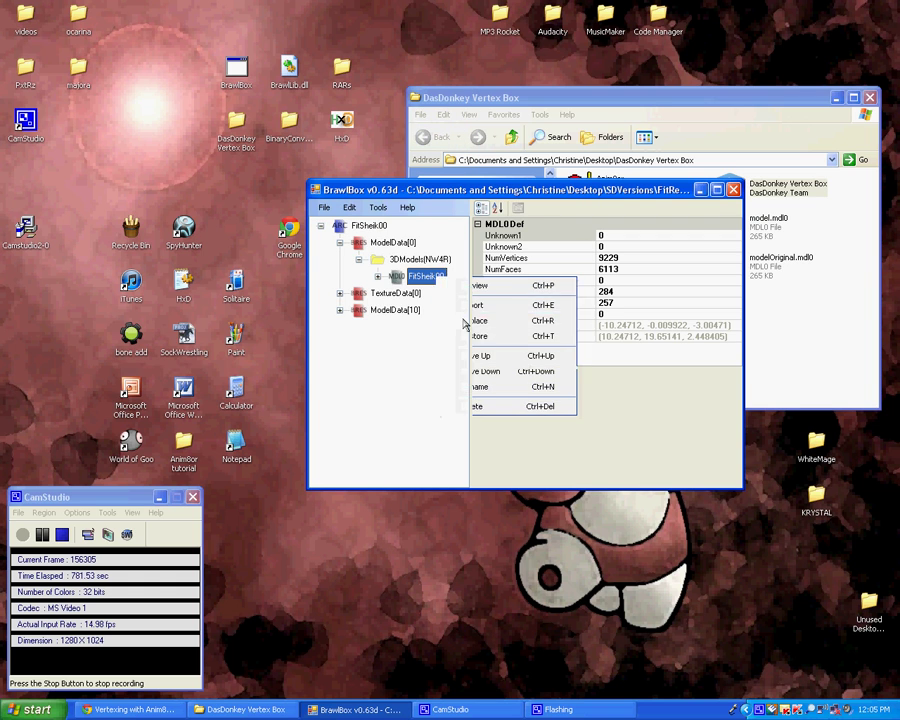
{"action": "double_click", "coordinate": [355, 201]}
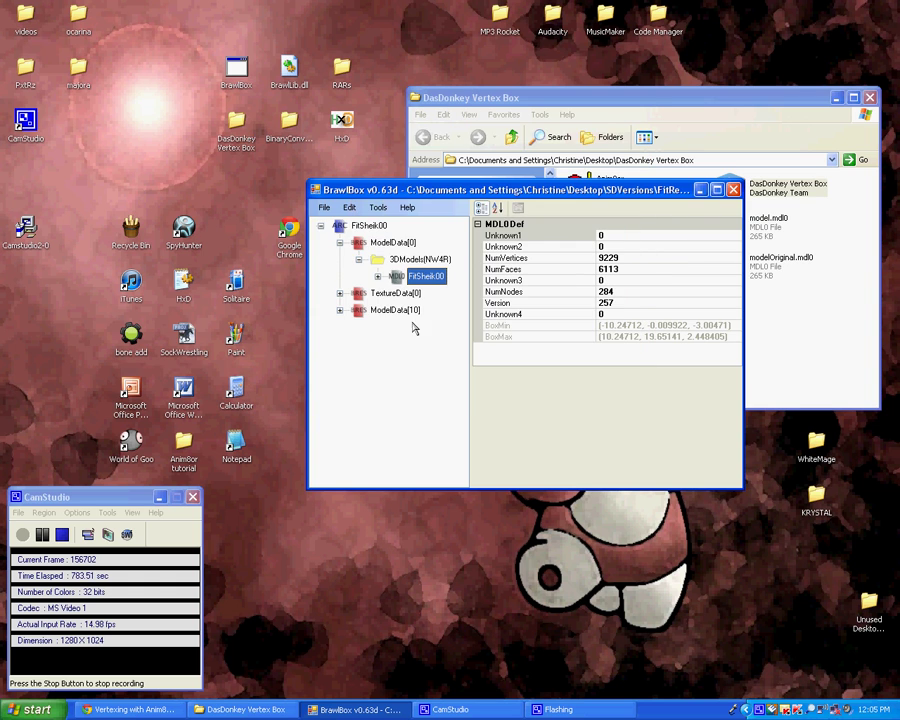
{"action": "key", "text": "ctrl+s"}
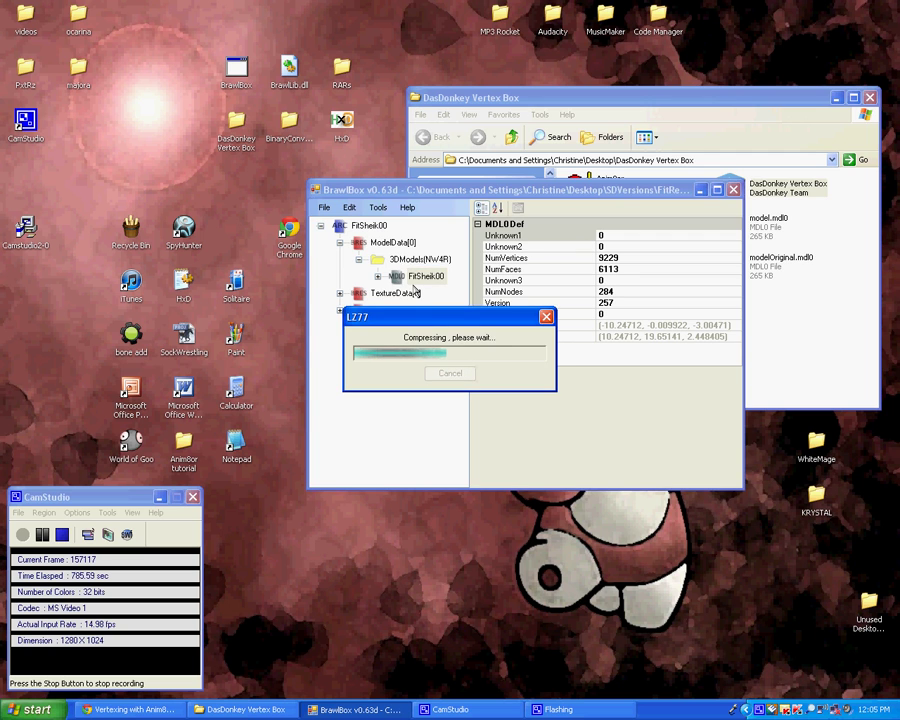
Export the restored FitSheik00 model over model.mdl0 in the DasDonkey Vertex Box folder.
{"action": "right_click", "coordinate": [418, 281]}
{"action": "left_click", "coordinate": [445, 306]}
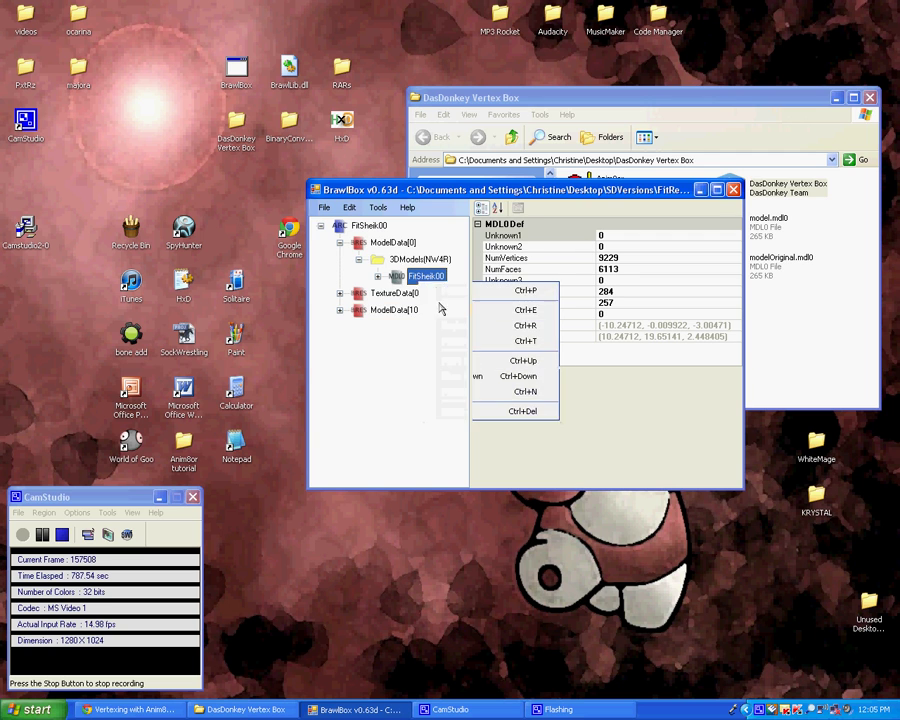
{"action": "double_click", "coordinate": [356, 188]}
{"action": "left_click", "coordinate": [424, 340]}
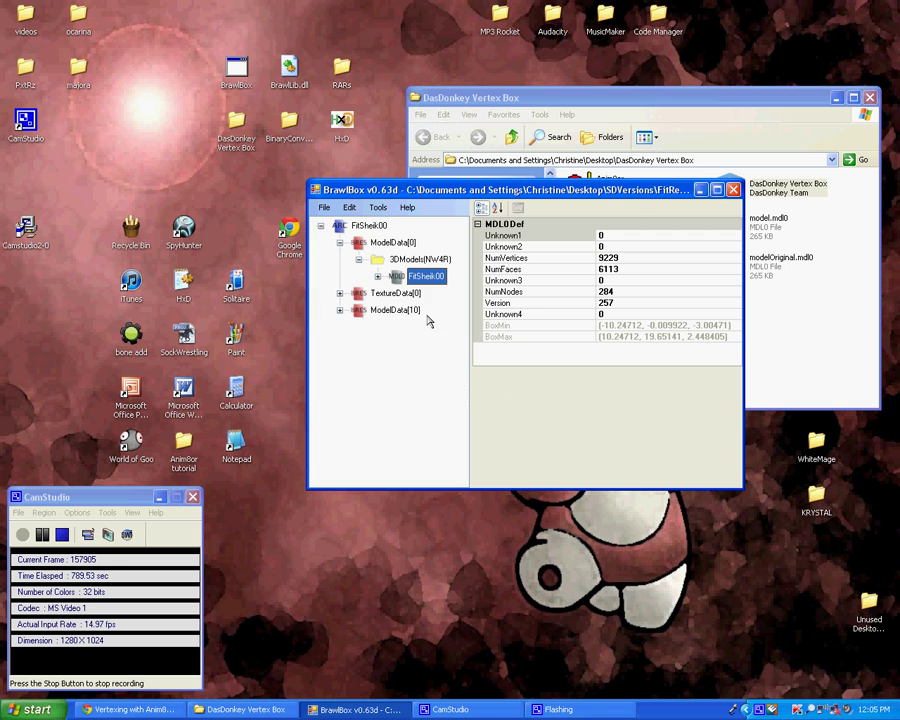
Preview the FitSheik00 model again and examine its head, torso and legs after the replacement with the original.
{"action": "right_click", "coordinate": [440, 280]}
{"action": "left_click", "coordinate": [449, 288]}
{"action": "right_click_drag", "start_coordinate": [357, 179], "coordinate": [358, 418]}
{"action": "scroll", "coordinate": [358, 418], "scroll_direction": "up", "scroll_amount": 5}
{"action": "scroll", "coordinate": [350, 400], "scroll_direction": "up", "scroll_amount": 6}
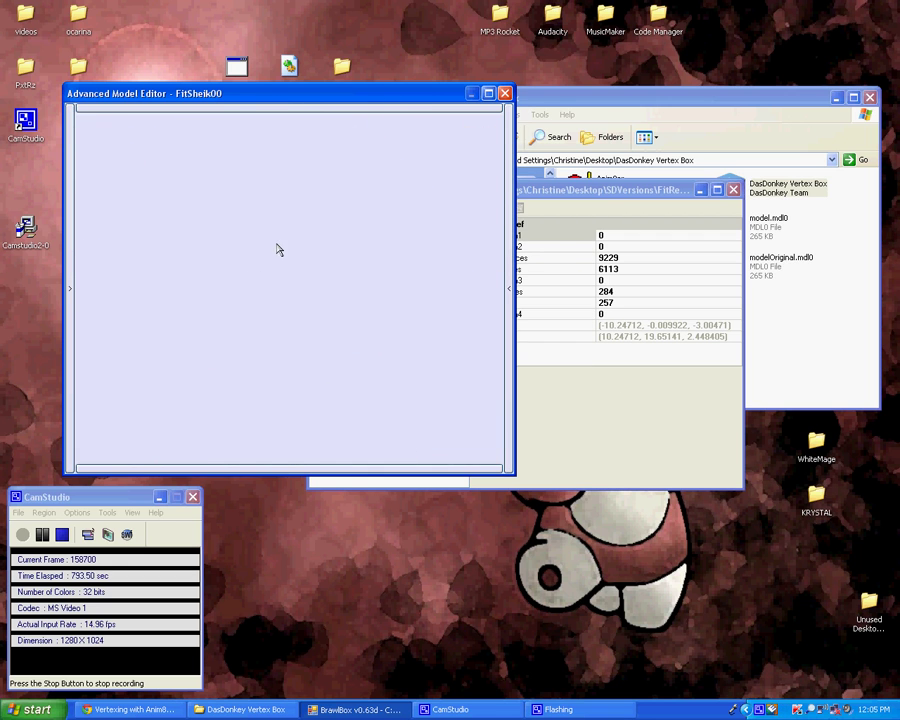
{"action": "scroll", "coordinate": [300, 230], "scroll_direction": "down", "scroll_amount": 8}
{"action": "scroll", "coordinate": [350, 295], "scroll_direction": "up", "scroll_amount": 8}
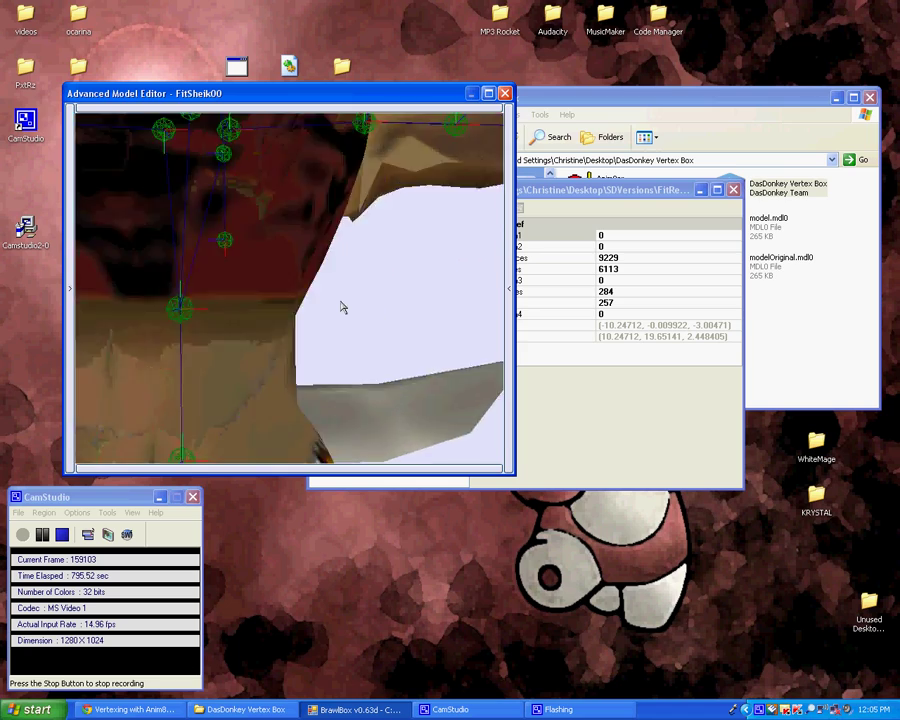
{"action": "right_click_drag", "start_coordinate": [341, 301], "coordinate": [183, 316]}
{"action": "scroll", "coordinate": [326, 338], "scroll_direction": "down", "scroll_amount": 5}
{"action": "scroll", "coordinate": [328, 292], "scroll_direction": "up", "scroll_amount": 3}
{"action": "scroll", "coordinate": [232, 349], "scroll_direction": "down", "scroll_amount": 8}
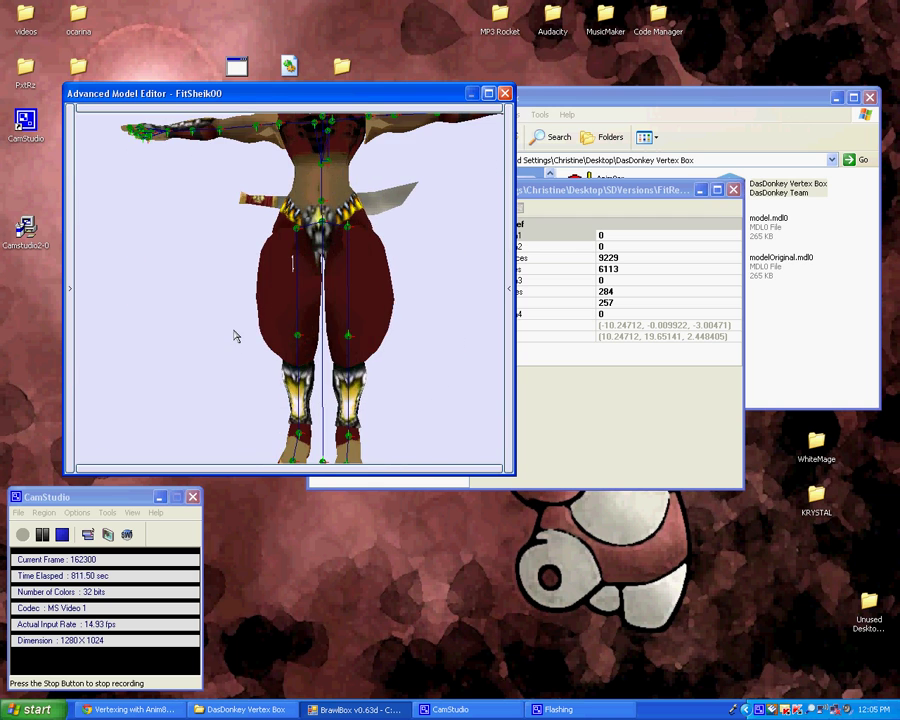
{"action": "right_click_drag", "start_coordinate": [274, 347], "coordinate": [274, 360]}
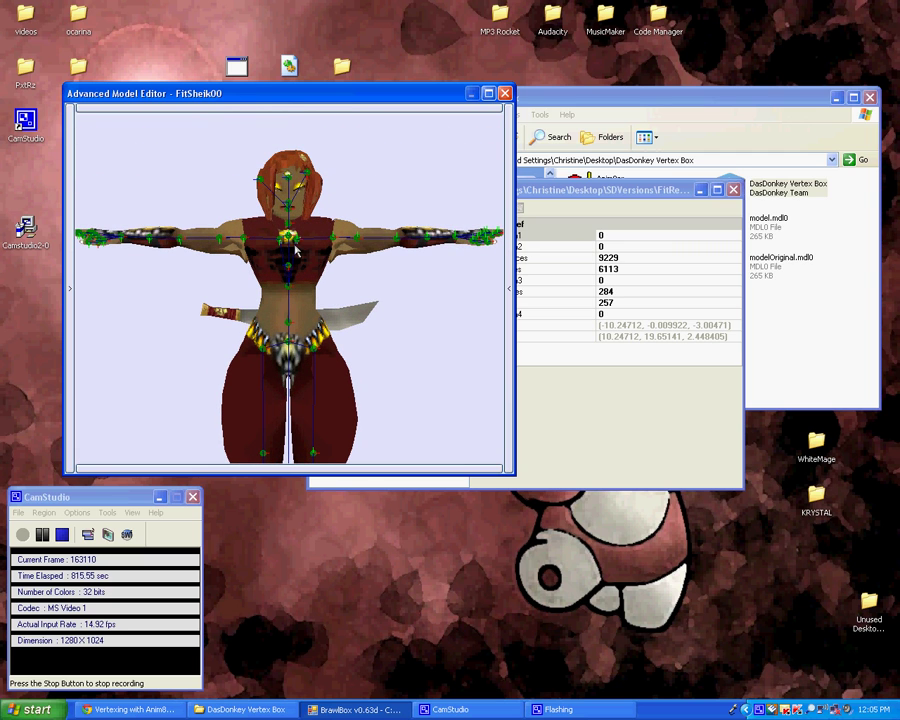
{"action": "right_click_drag", "start_coordinate": [296, 254], "coordinate": [320, 274]}
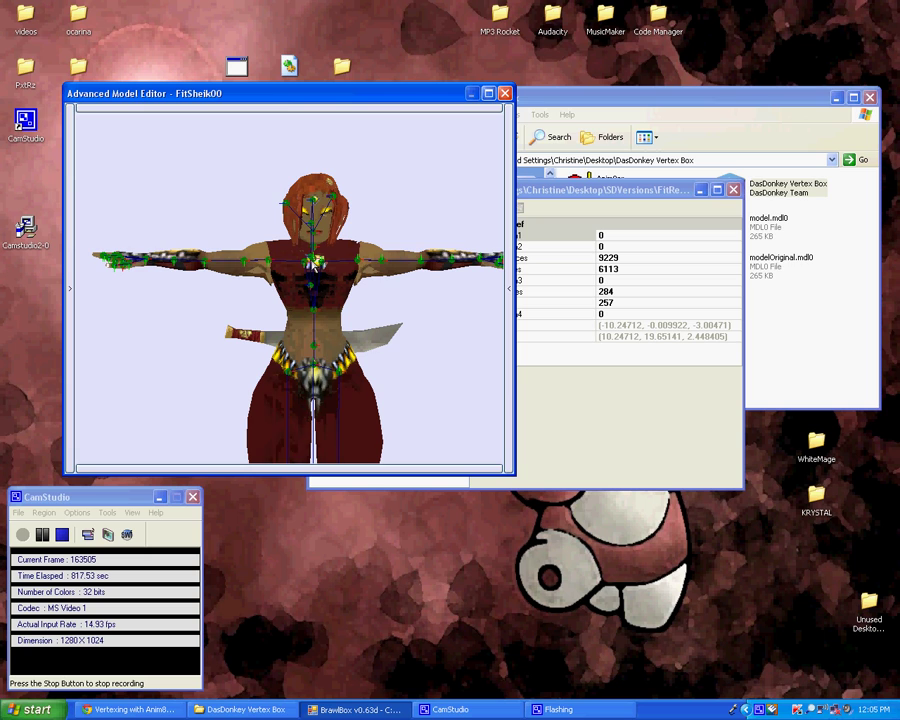